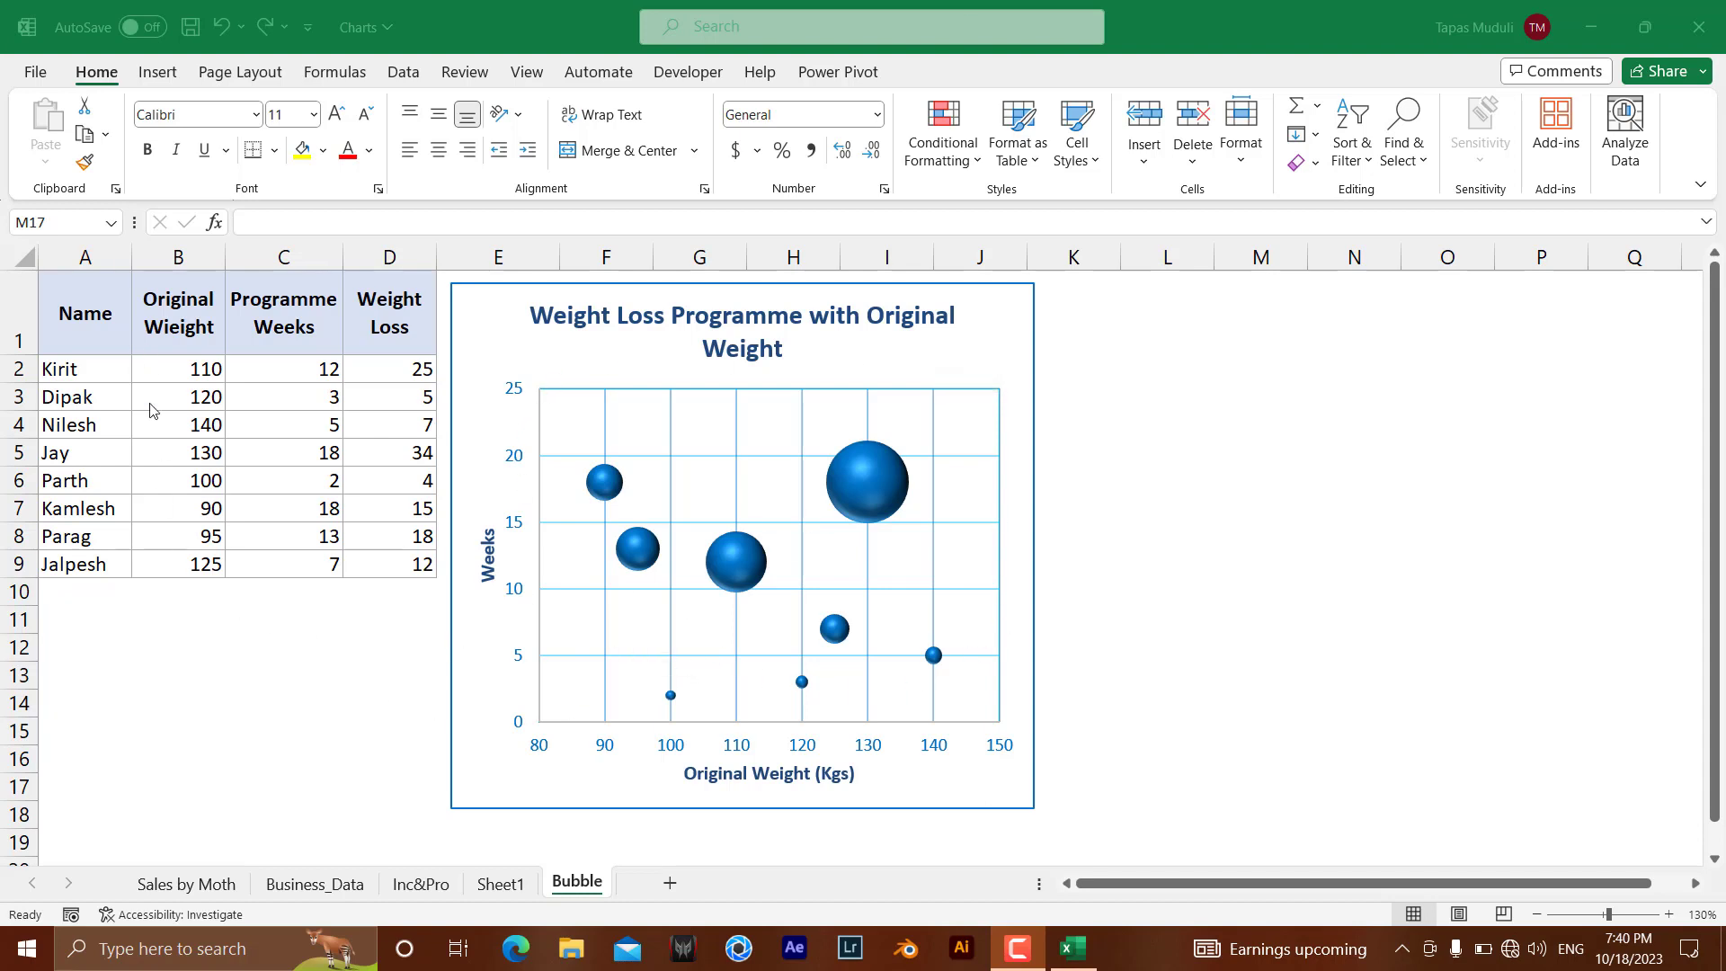
click(236, 646)
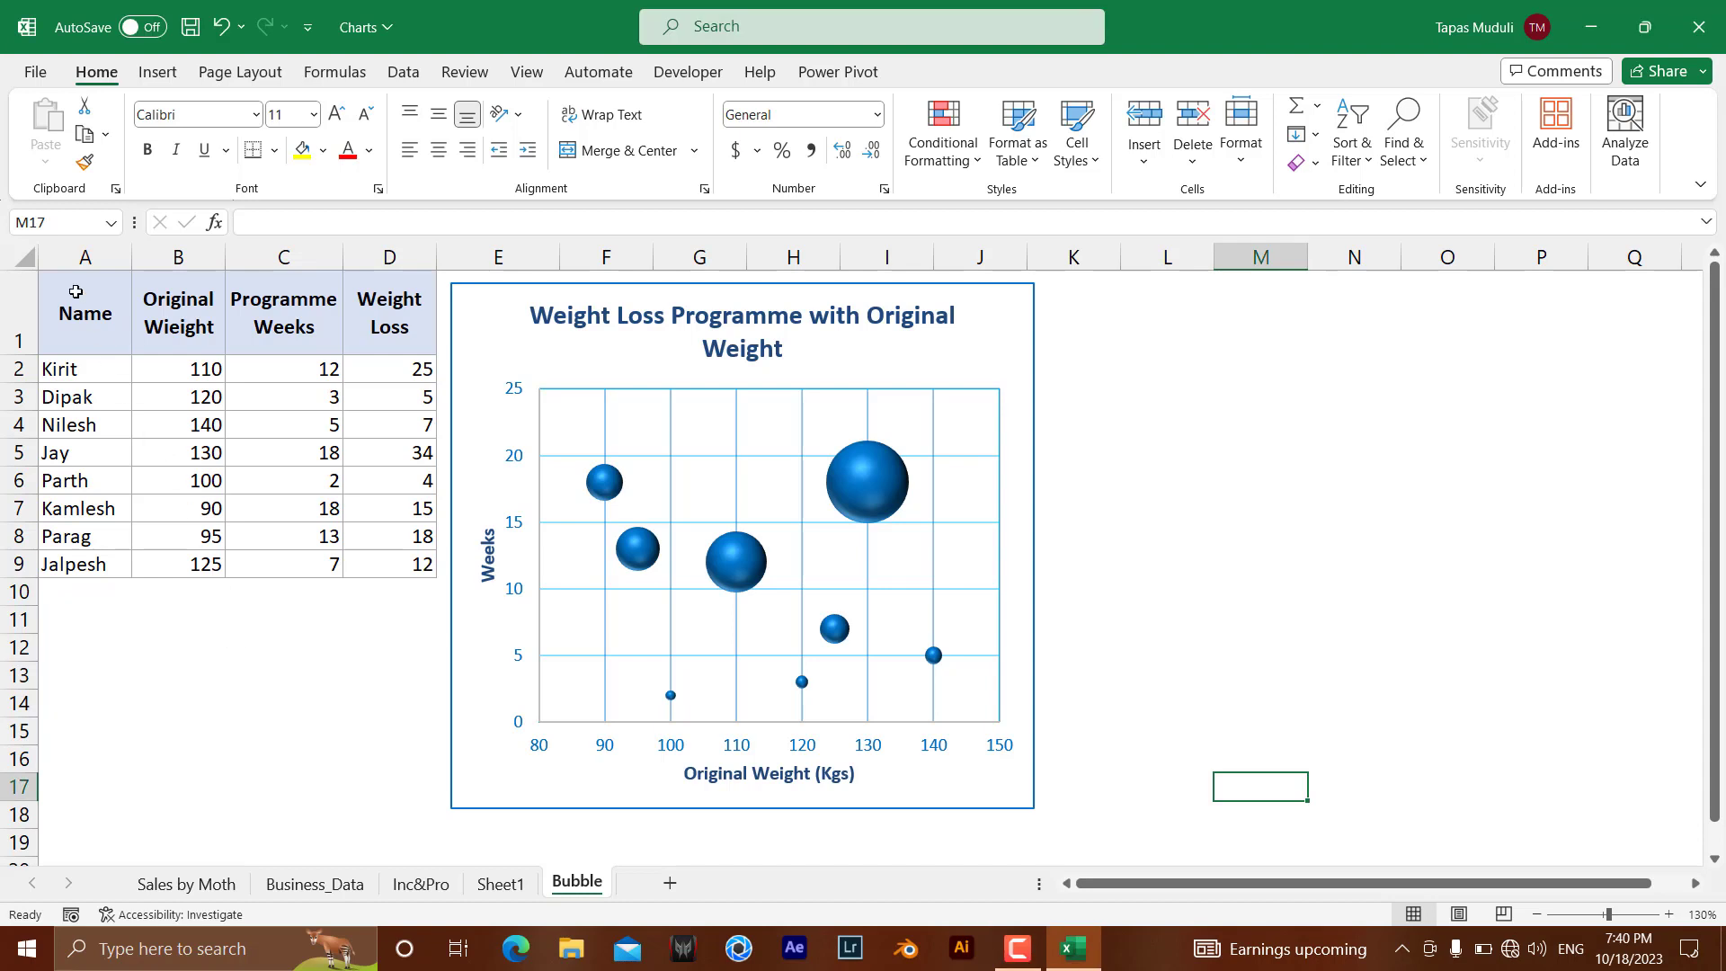
drag(75, 292, 395, 565)
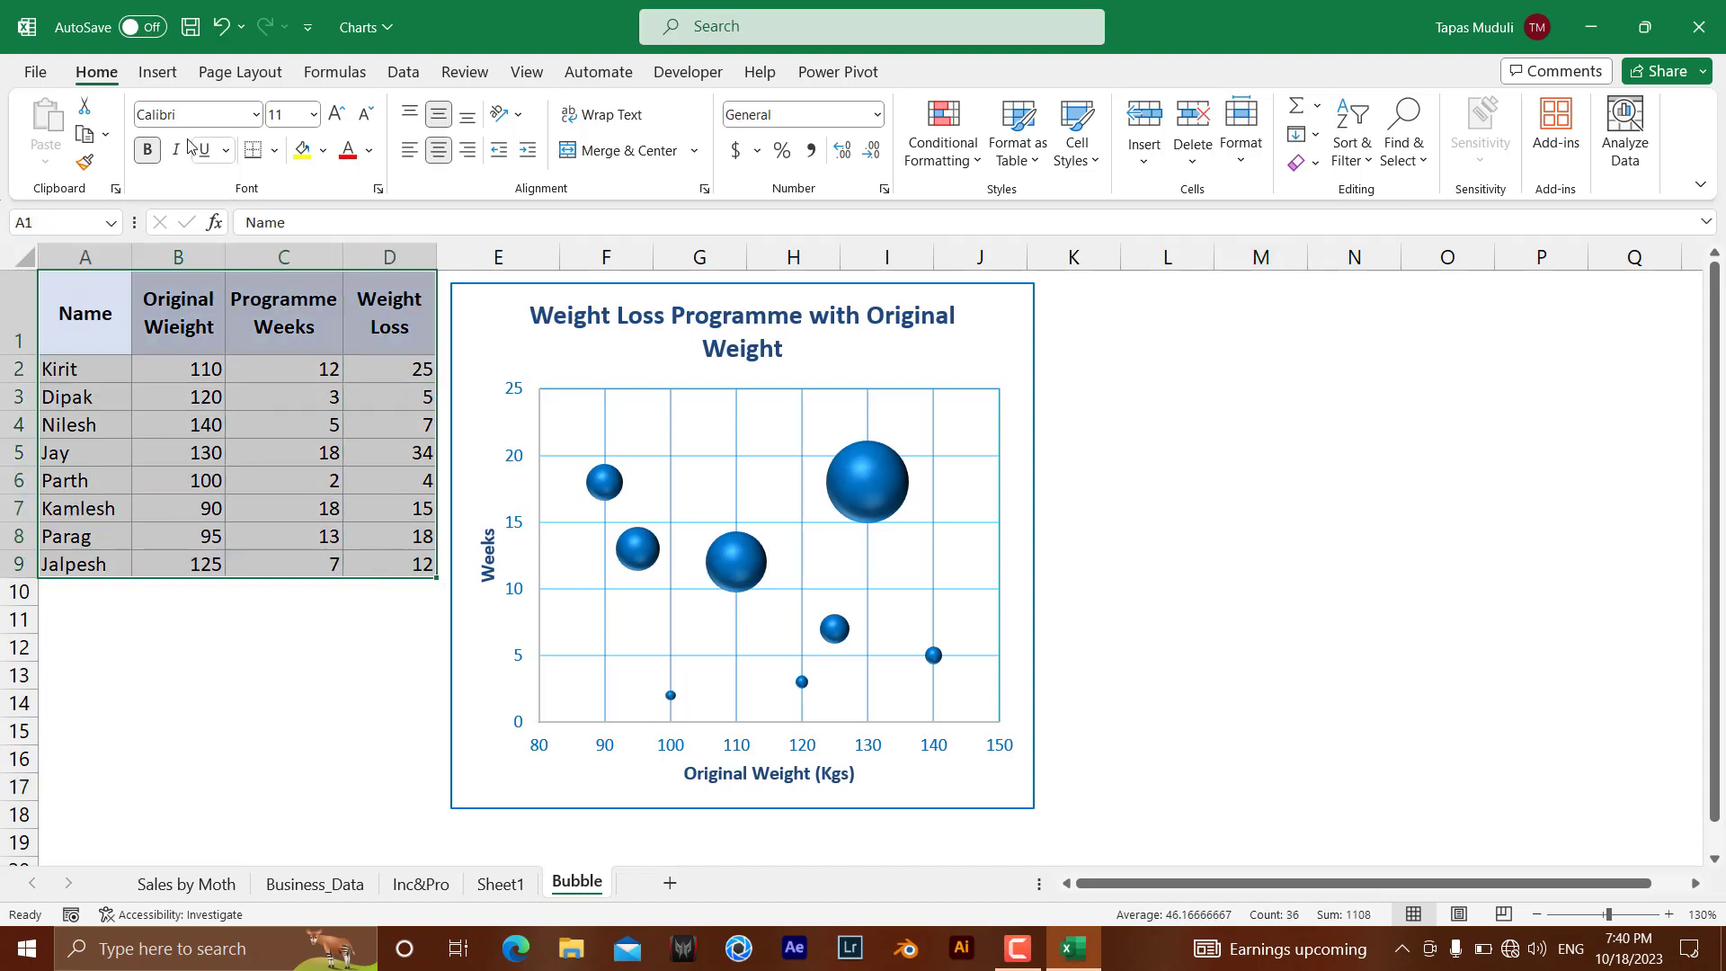
click(157, 75)
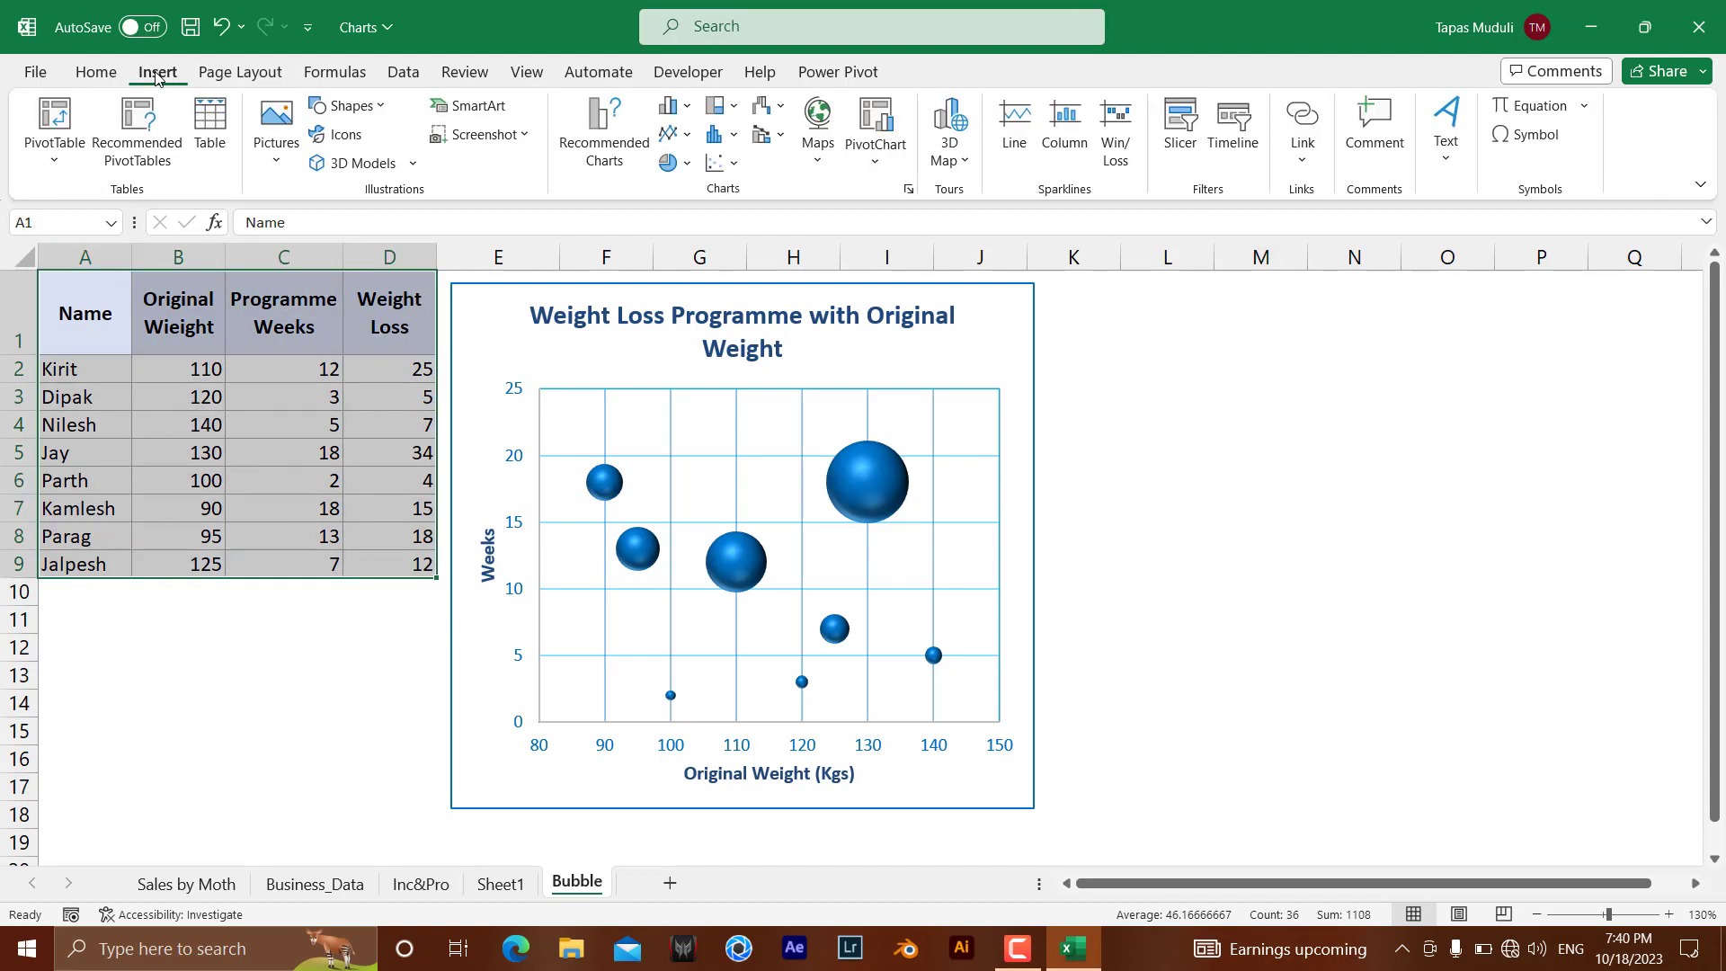
click(733, 165)
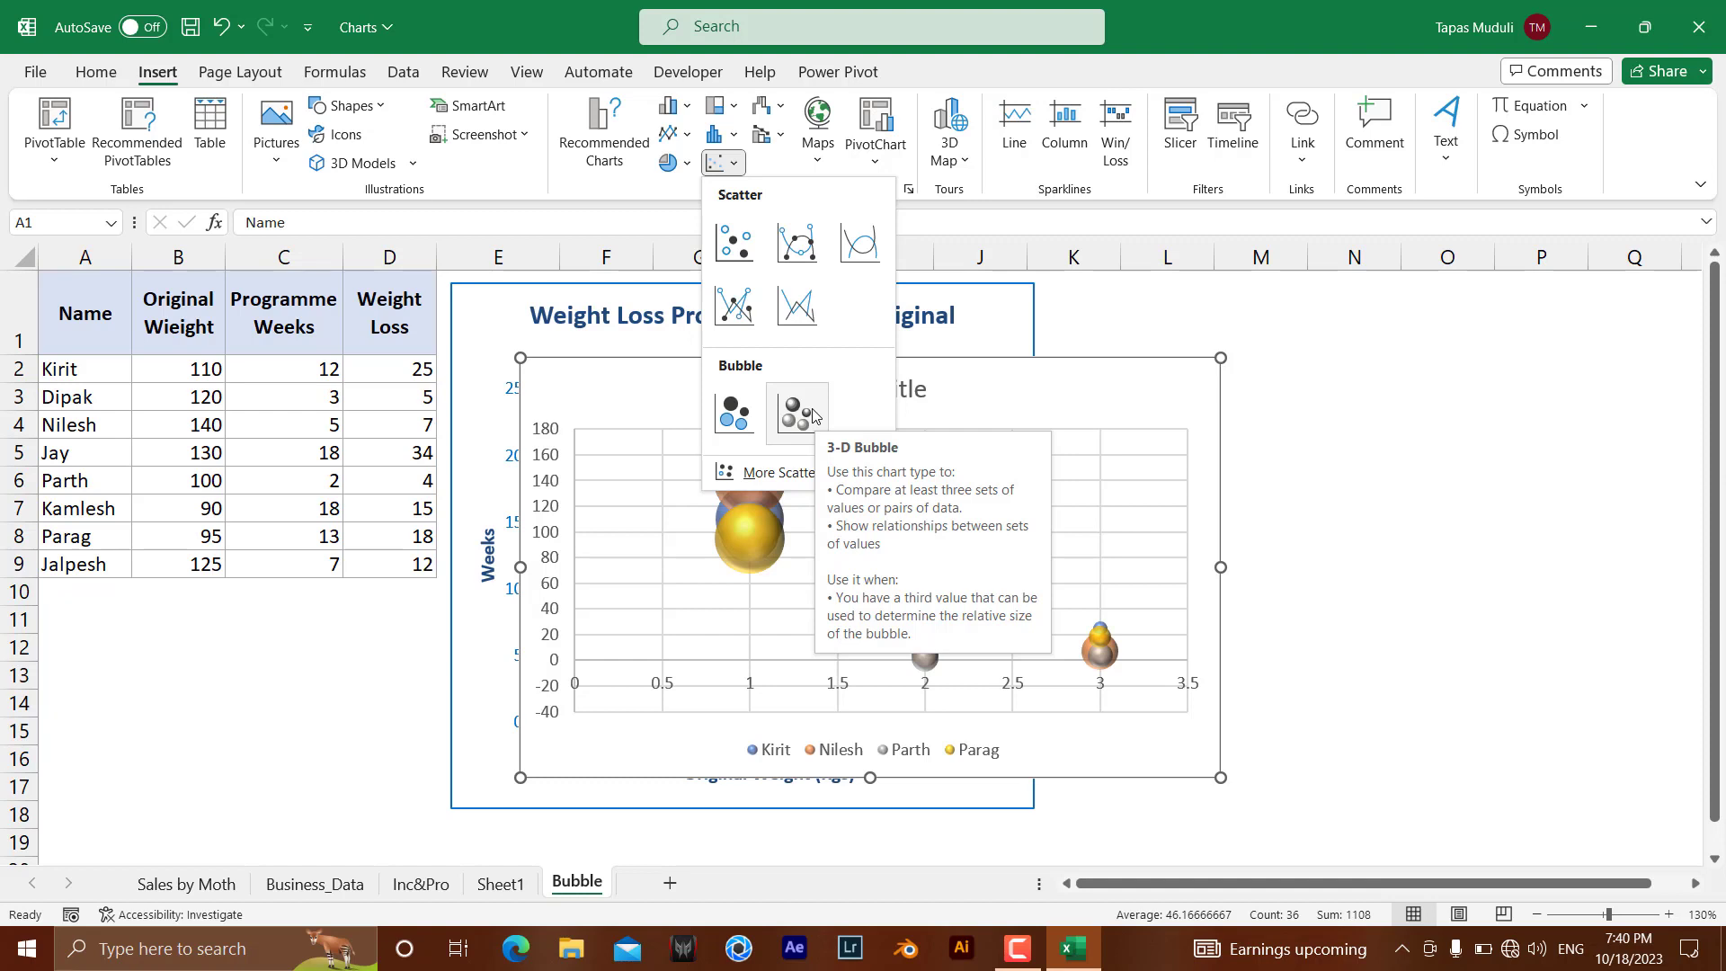
click(220, 627)
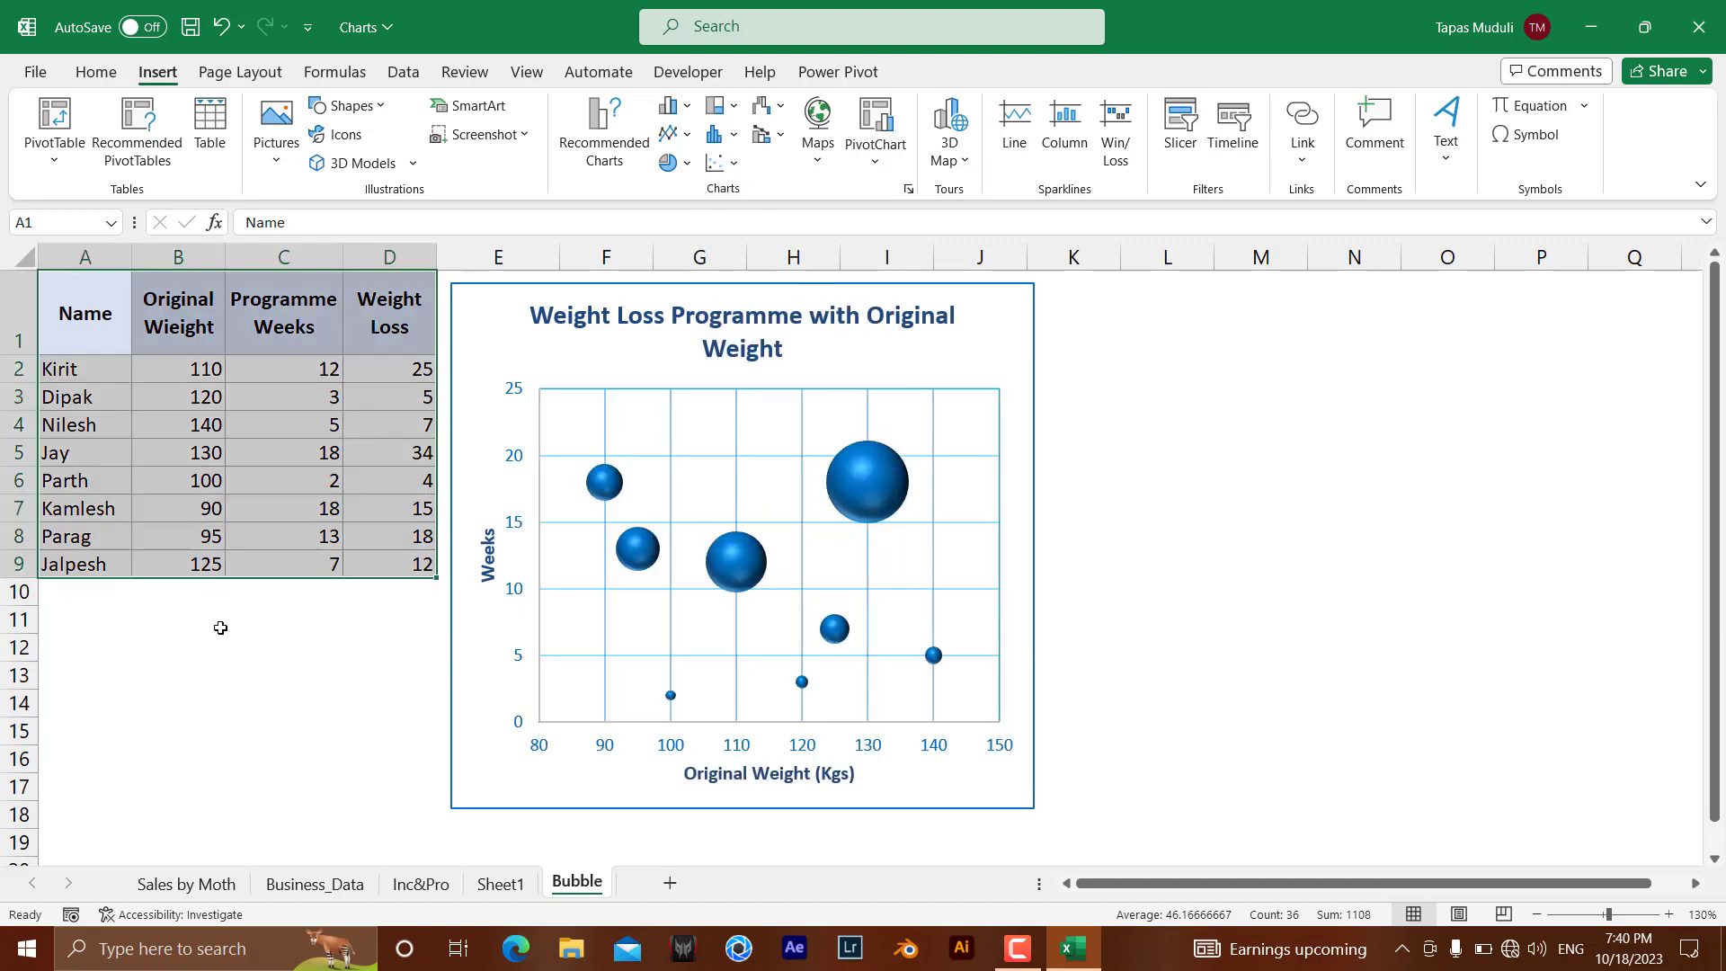
click(194, 655)
Insert a 3-D Bubble chart from the data in B1:D9 and place it beside the existing chart
drag(176, 295, 380, 561)
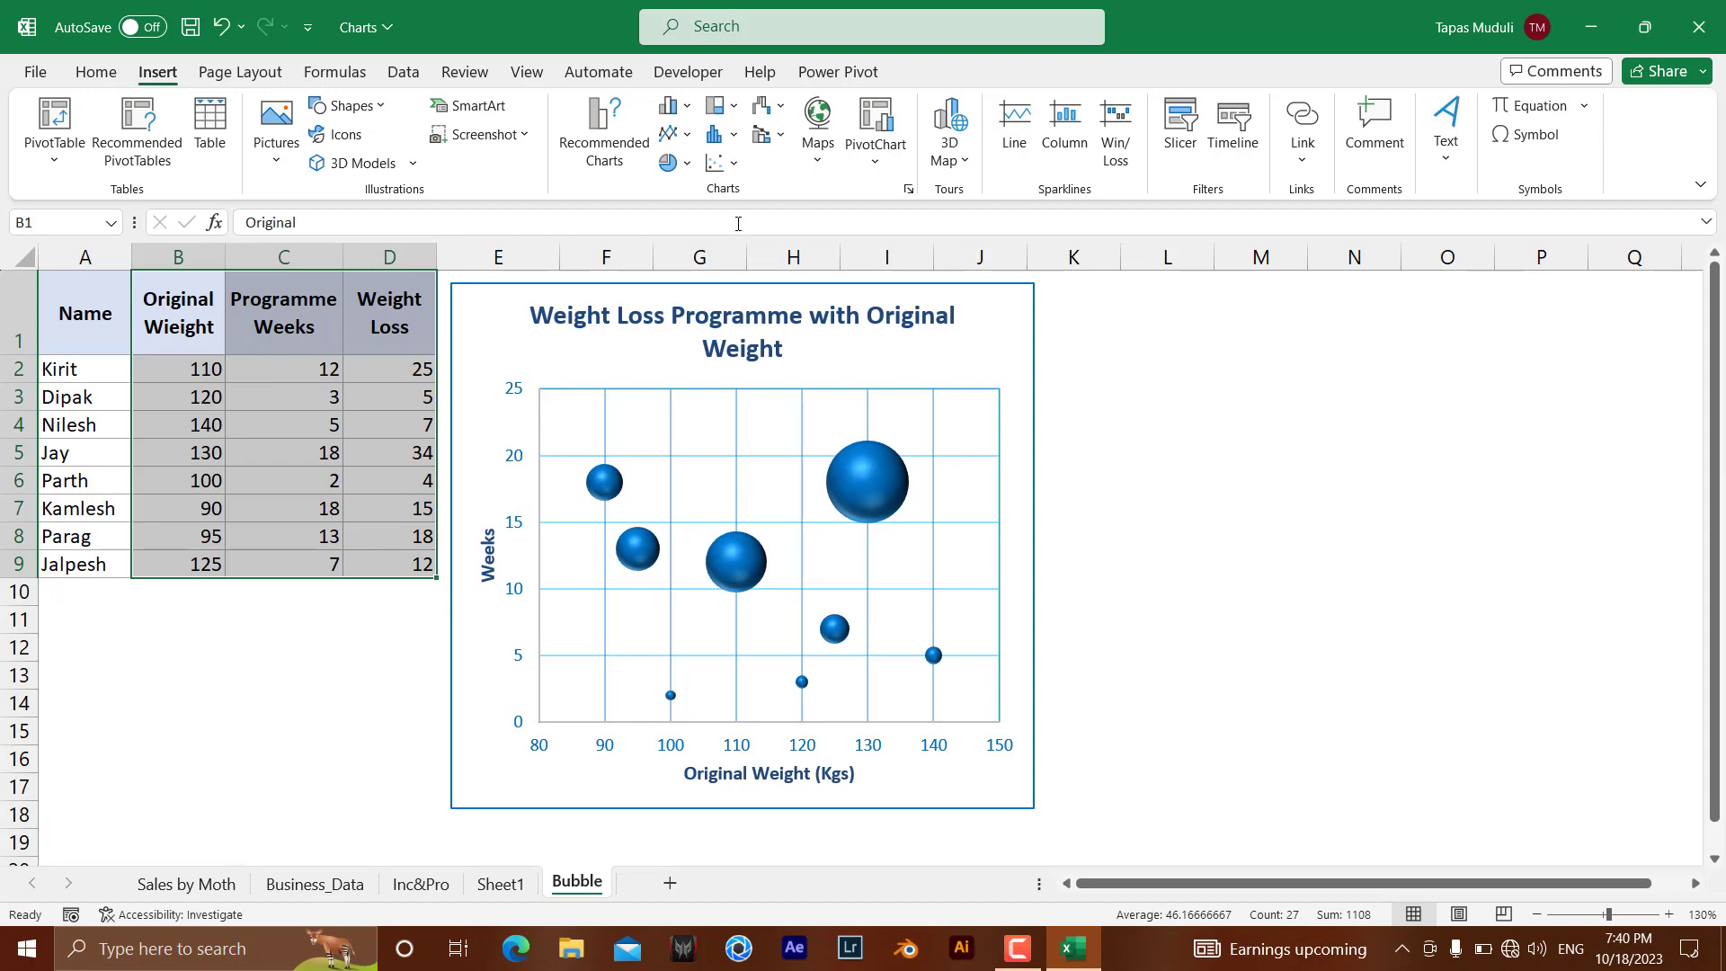
click(724, 163)
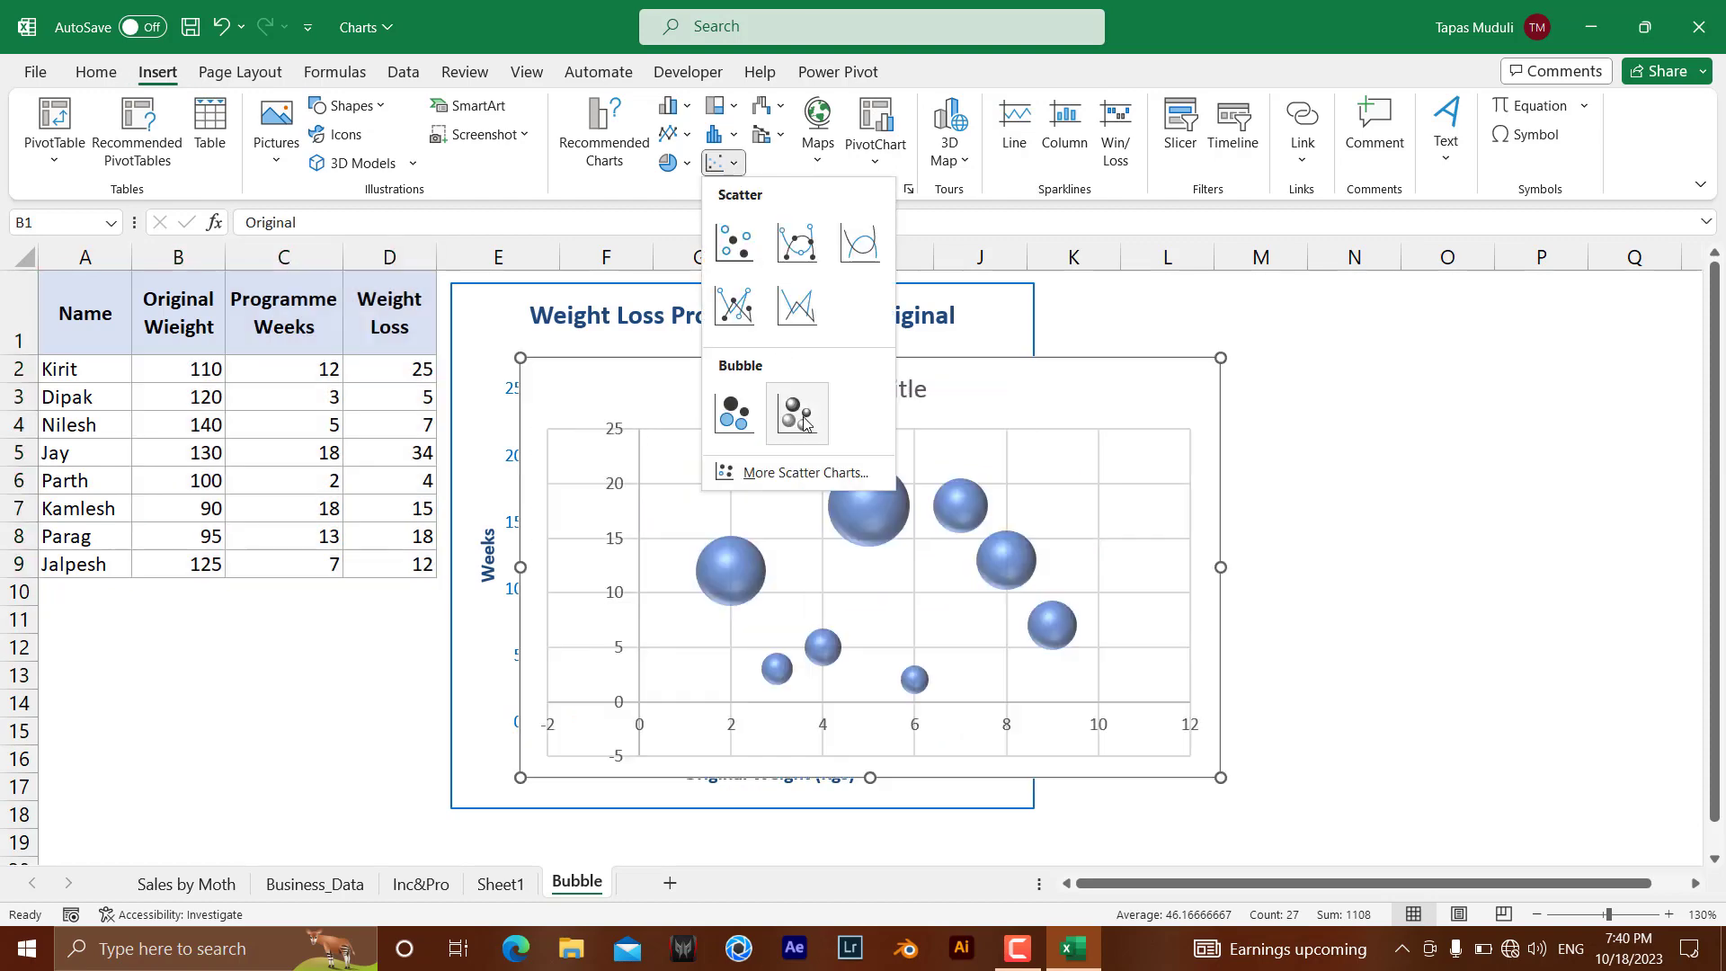
click(805, 423)
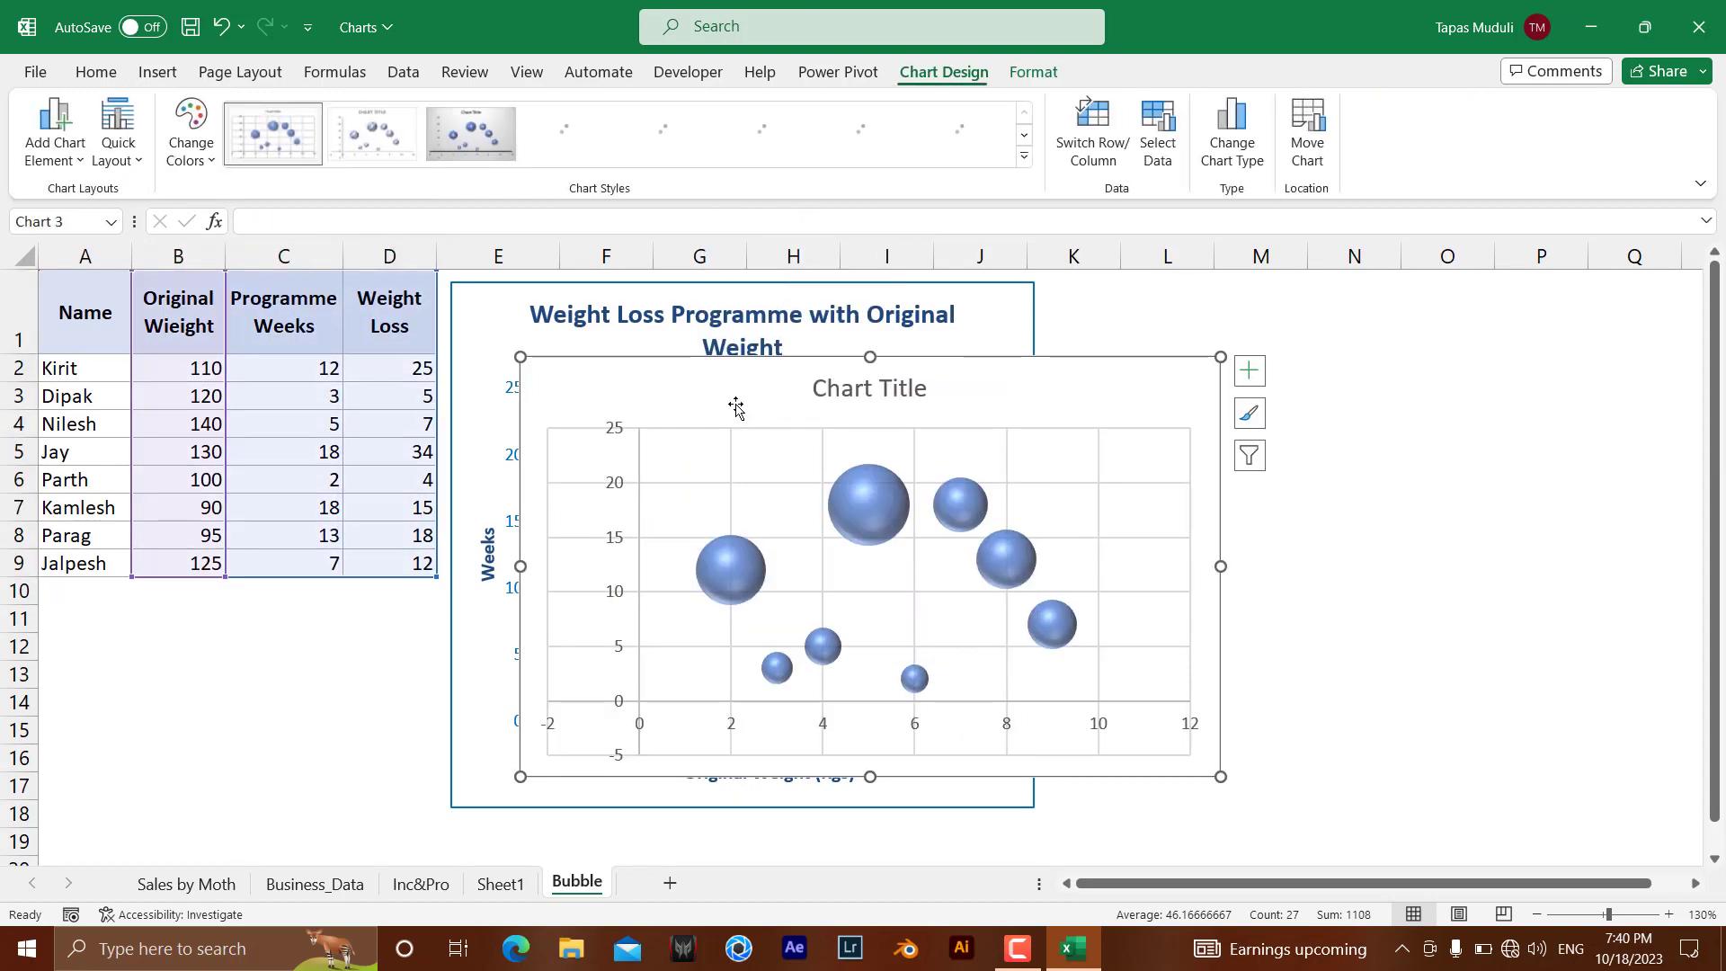
drag(681, 384, 1198, 312)
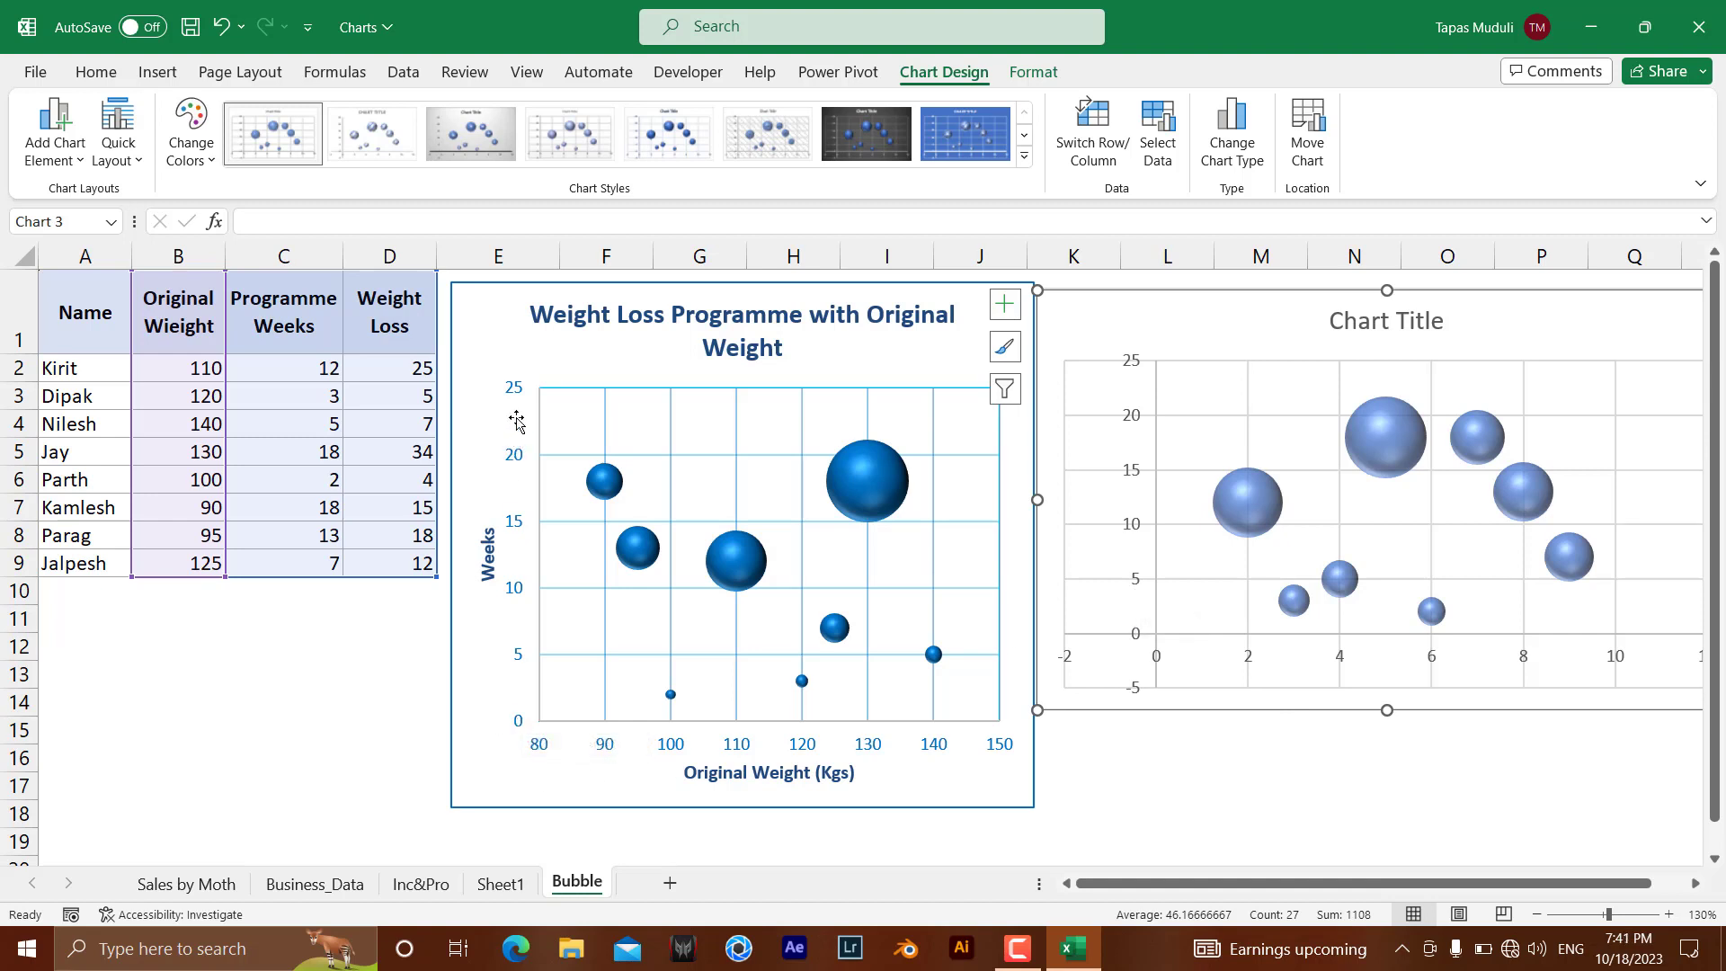
Set the minimum bound of the new chart's vertical axis to 0
click(1138, 637)
right_click(1138, 637)
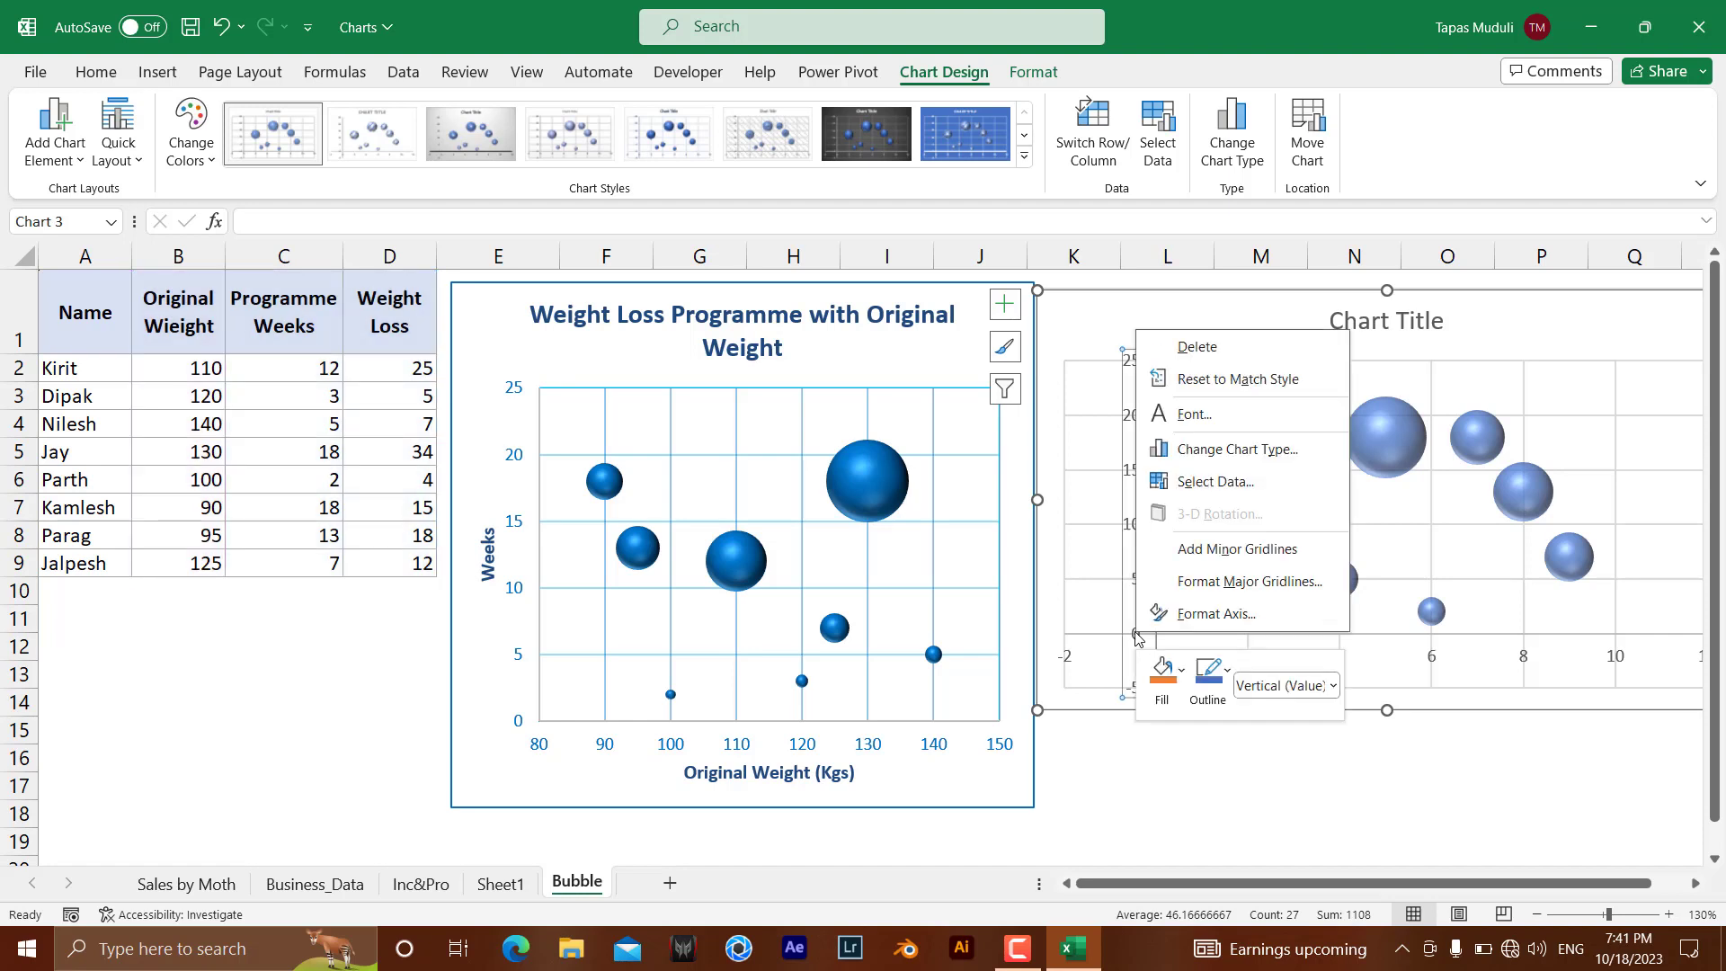
click(1209, 625)
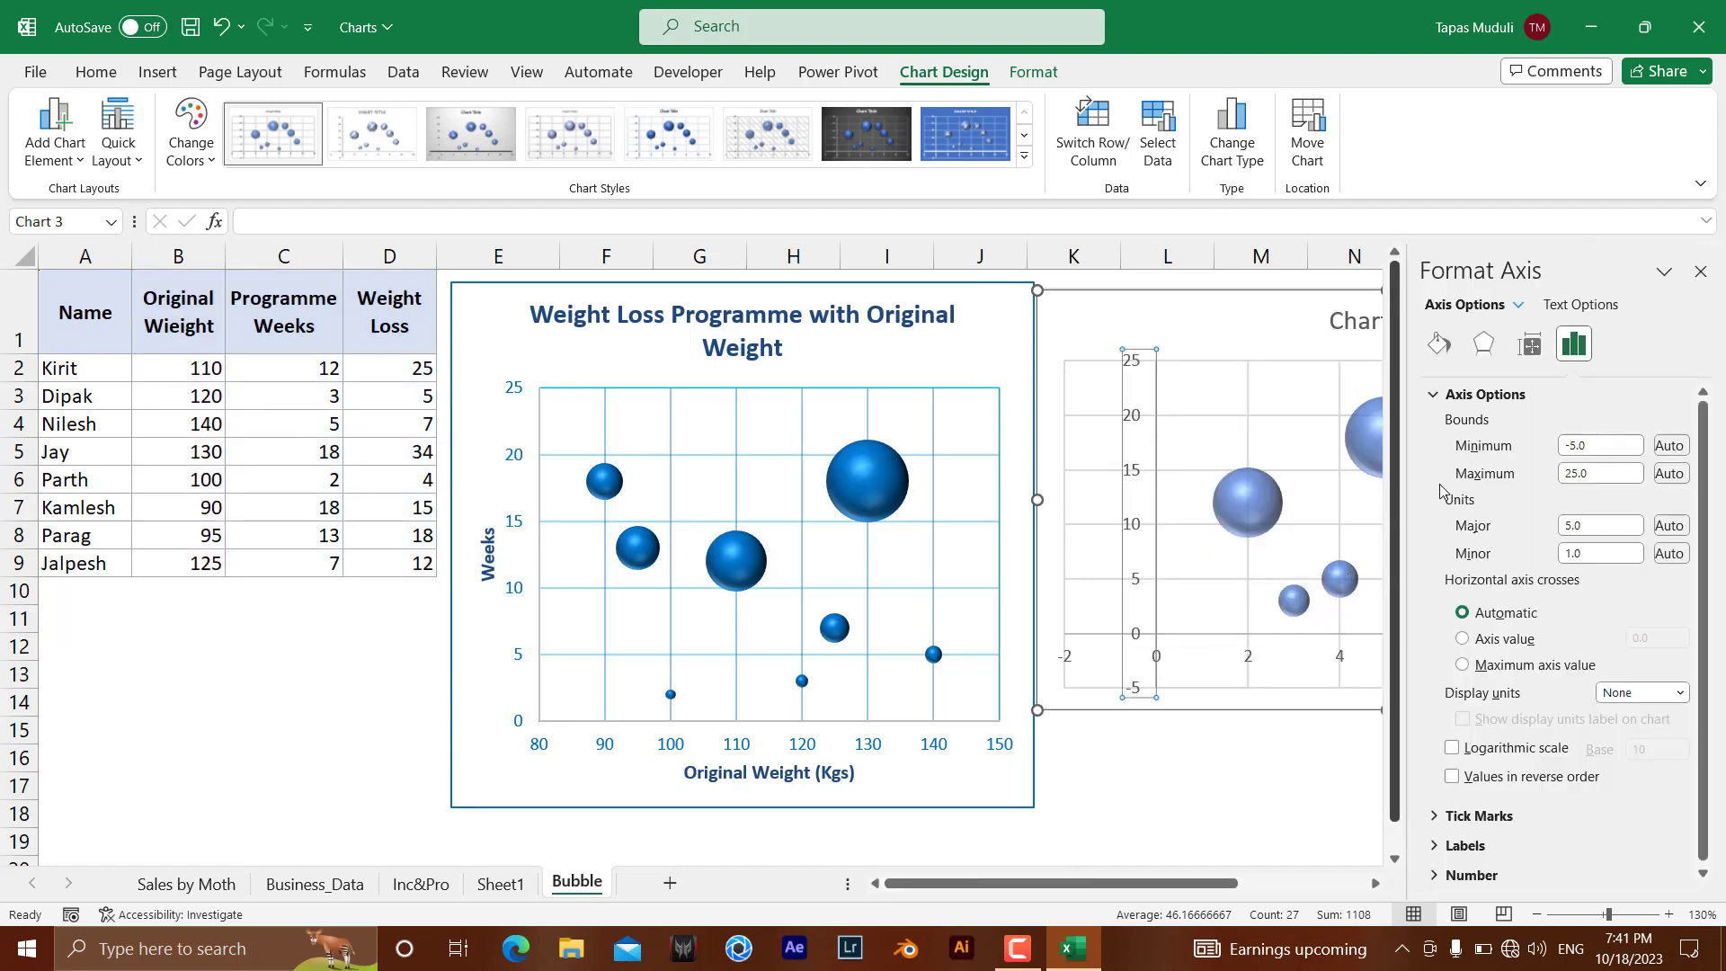
click(1613, 449)
drag(1614, 448, 1461, 440)
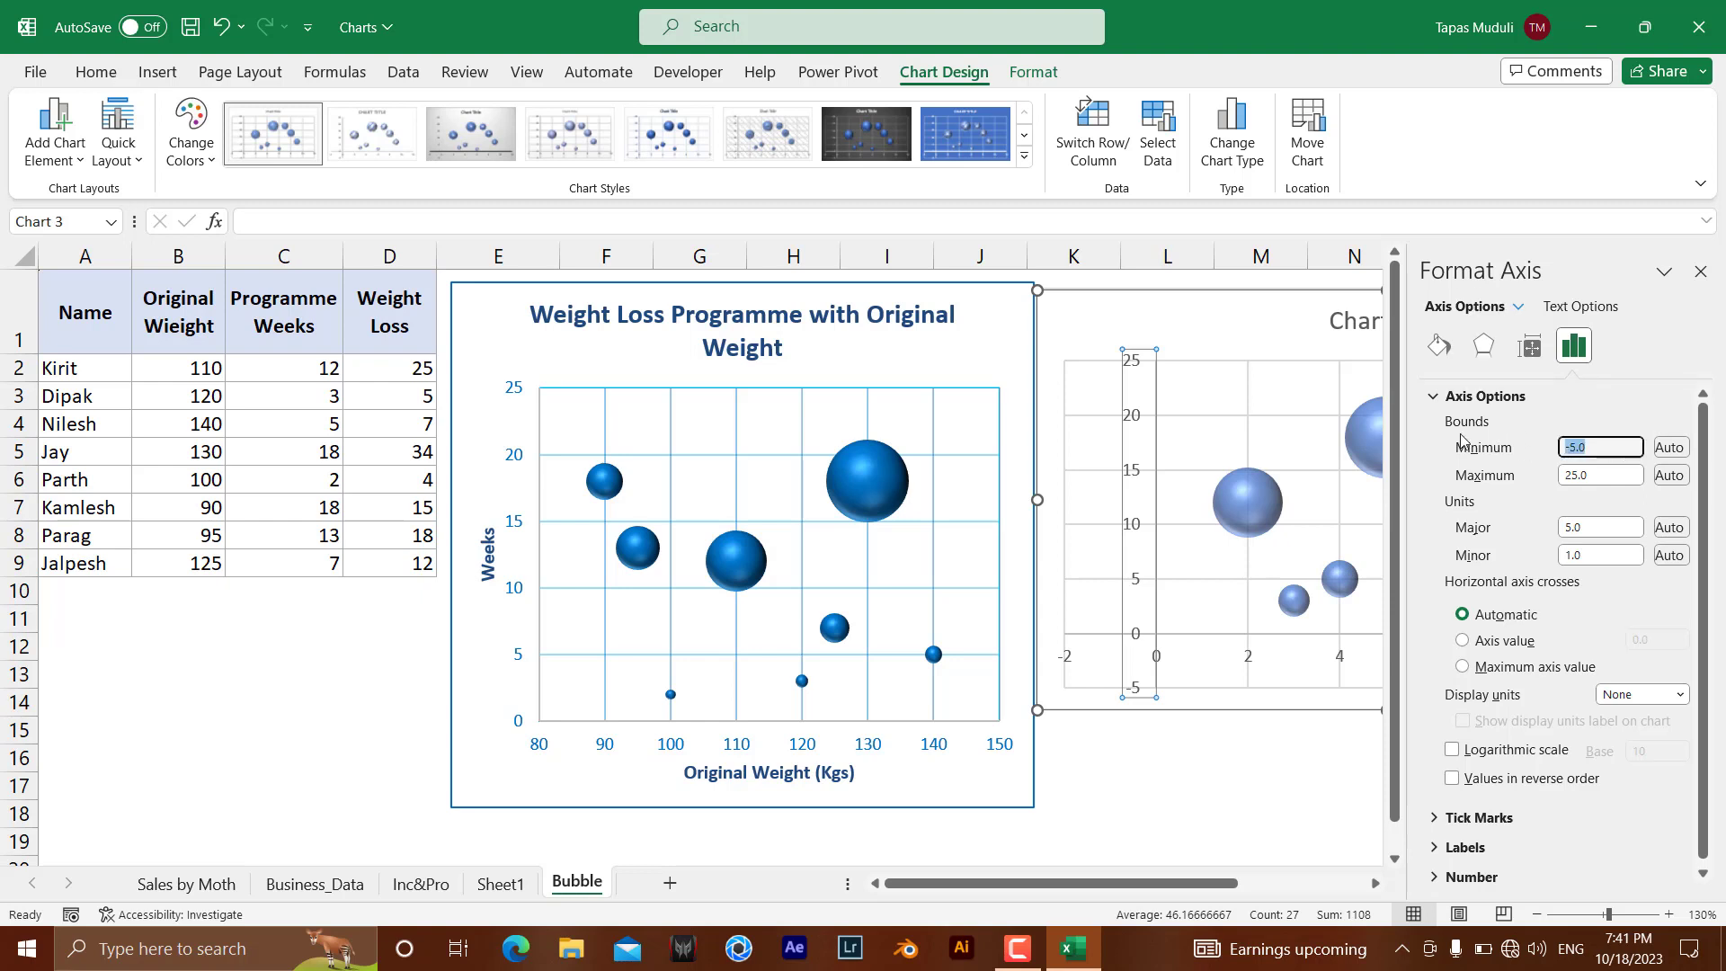
text(0)
click(1700, 271)
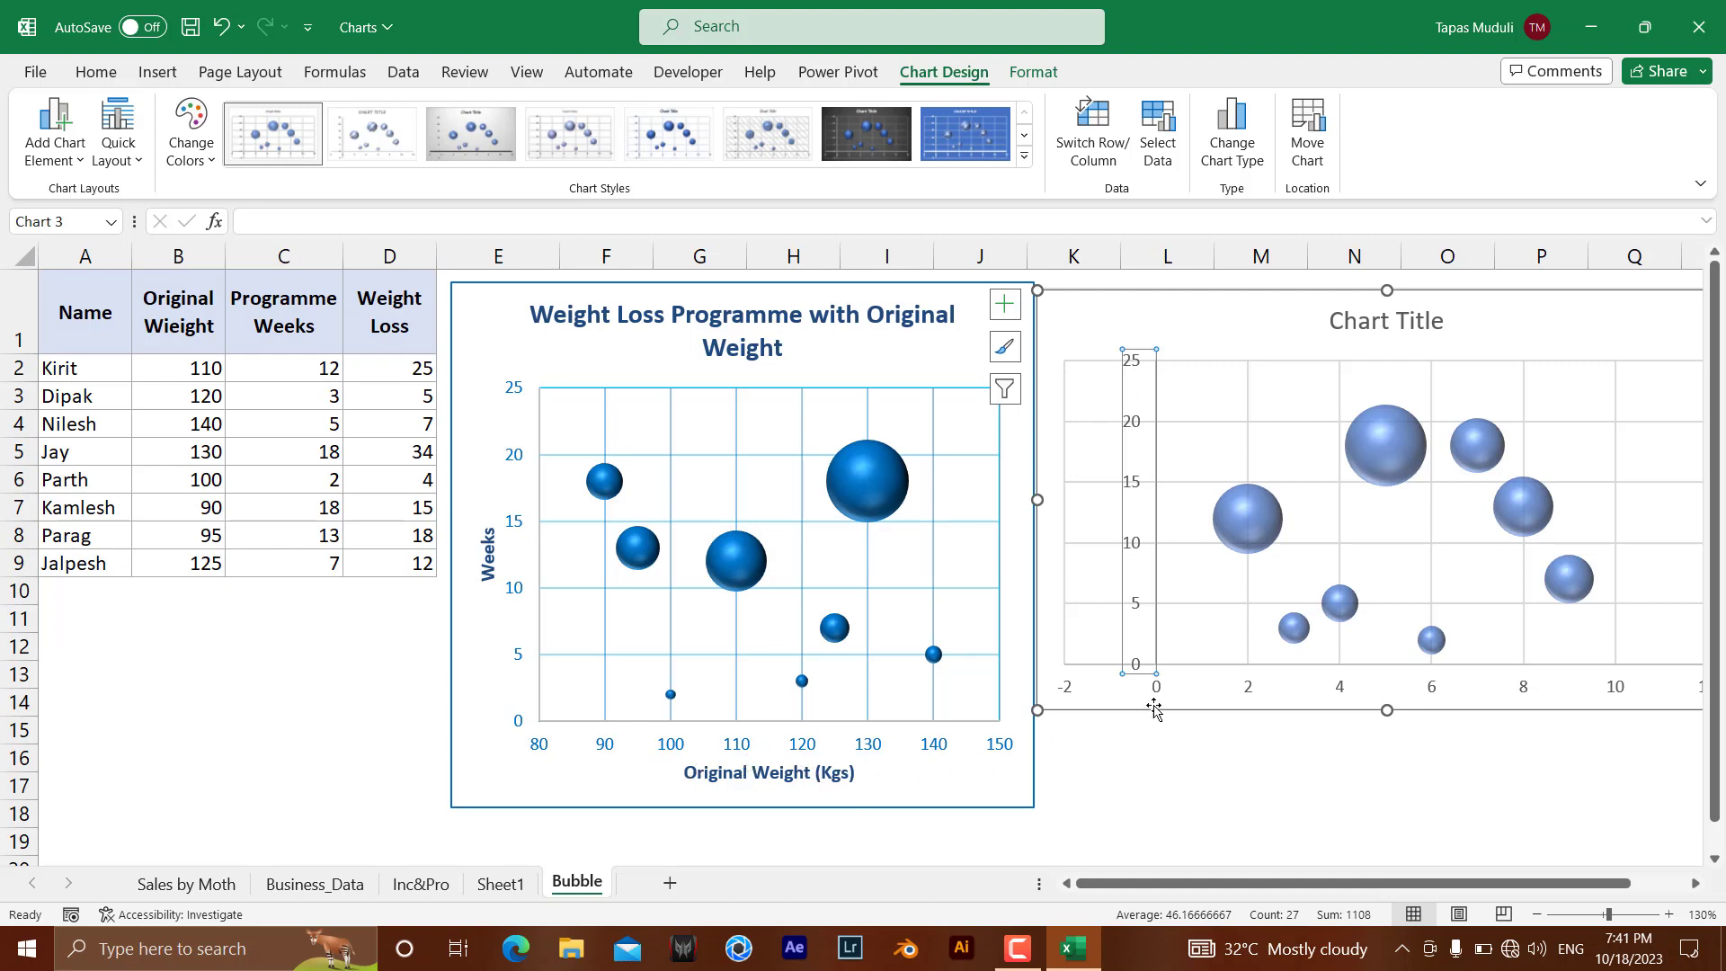
Set the new chart's horizontal axis bounds to a minimum of 80 and a maximum of 150
click(1160, 690)
right_click(1159, 691)
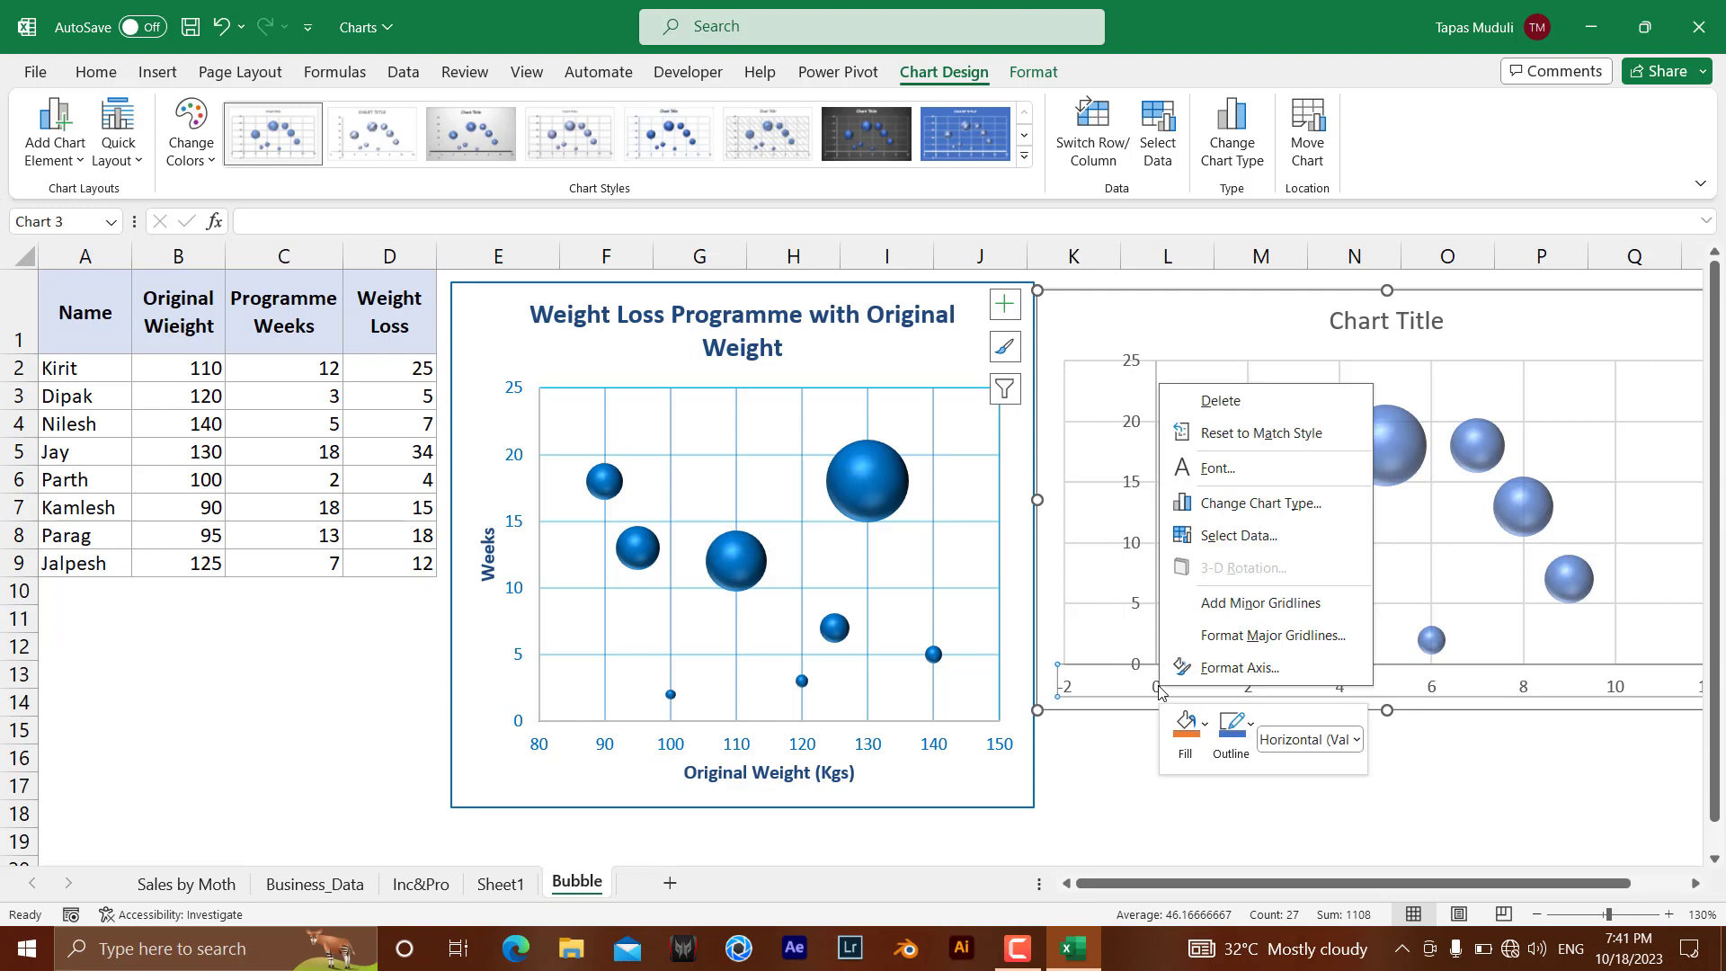
click(1203, 666)
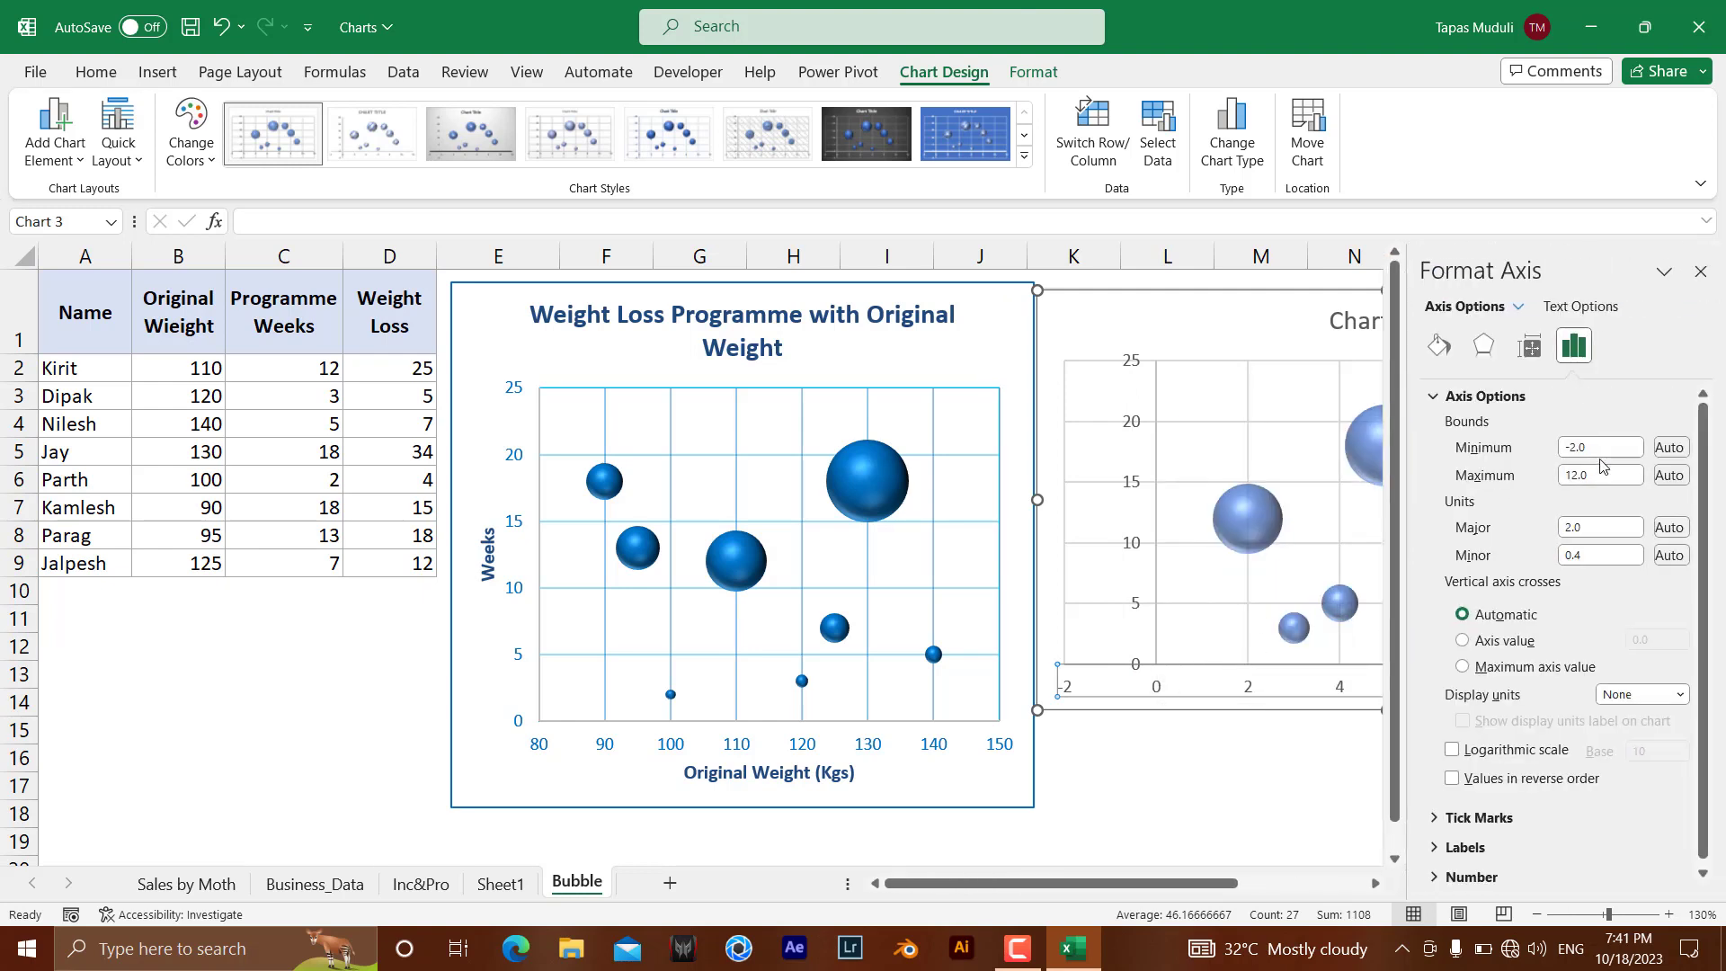
click(1597, 450)
text(80)
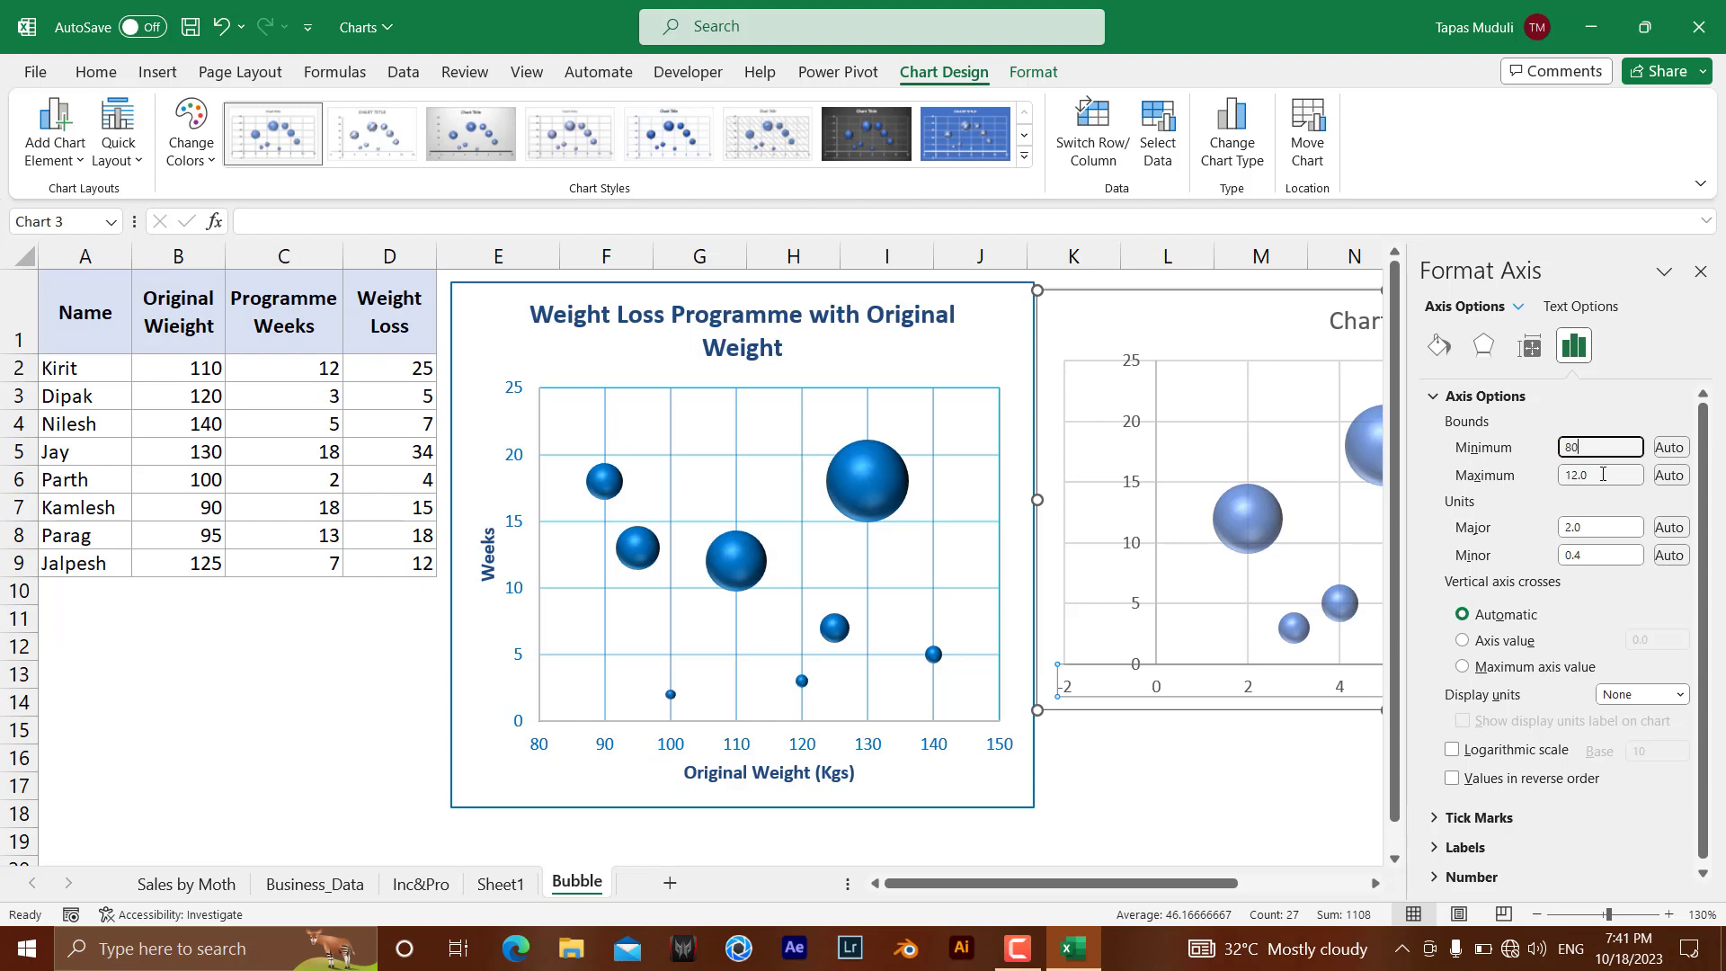
click(1603, 473)
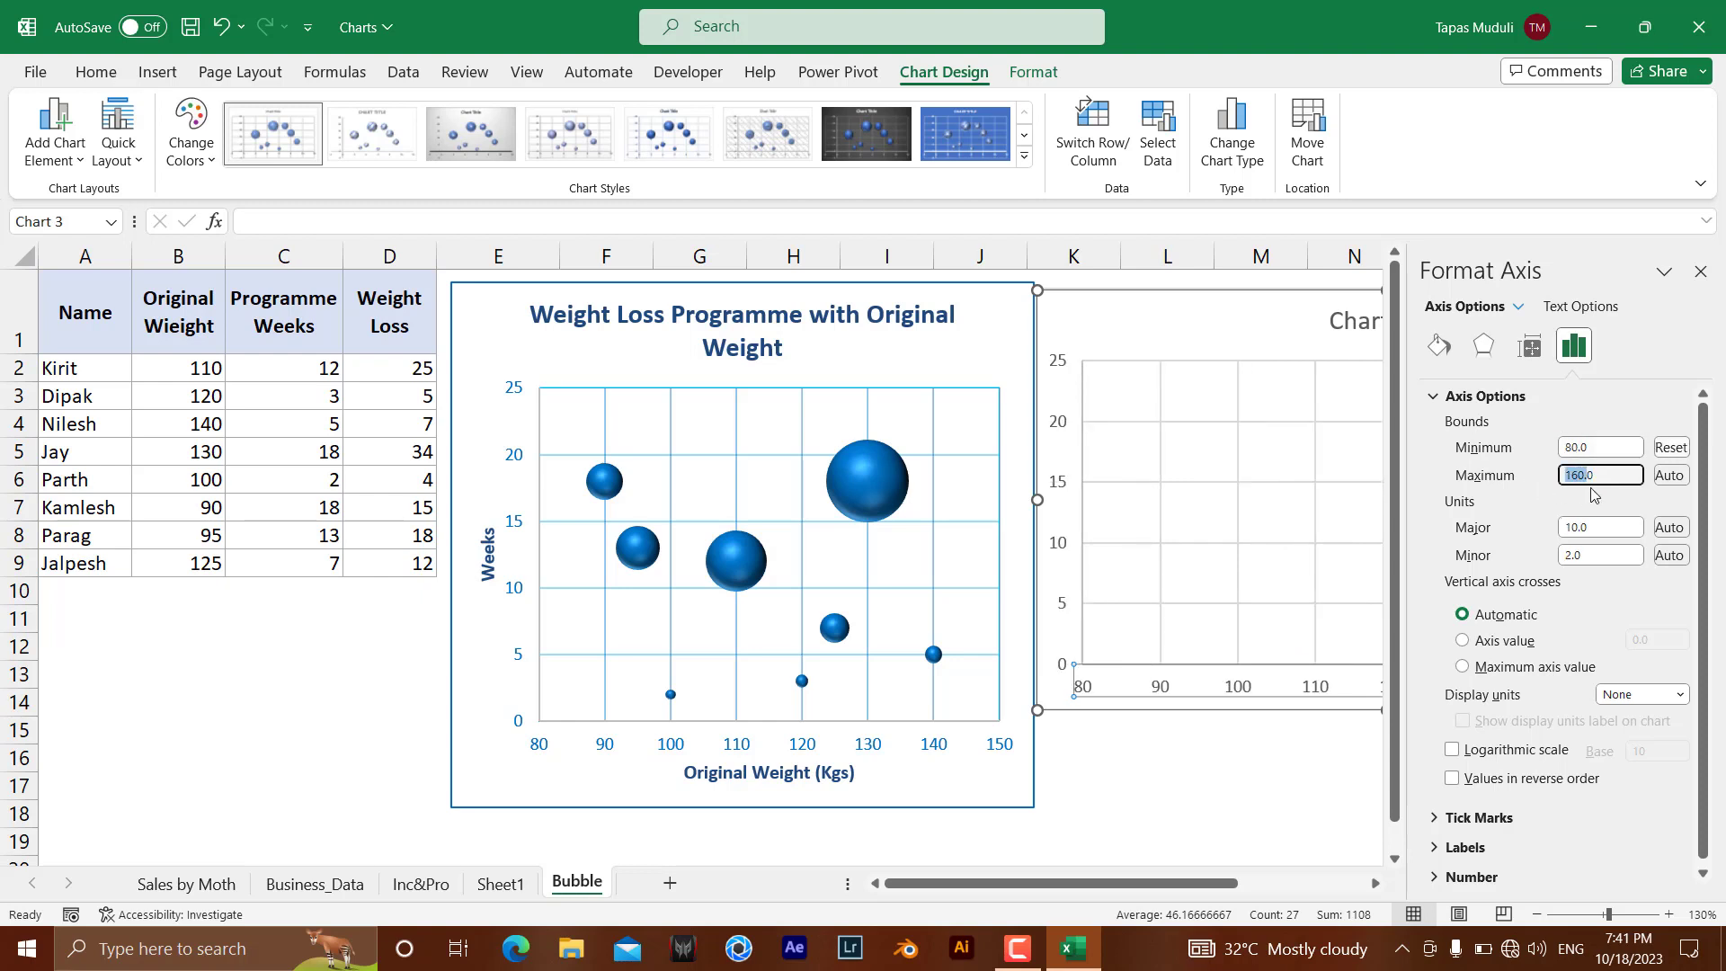
drag(1611, 474, 1512, 480)
text(150)
click(1700, 271)
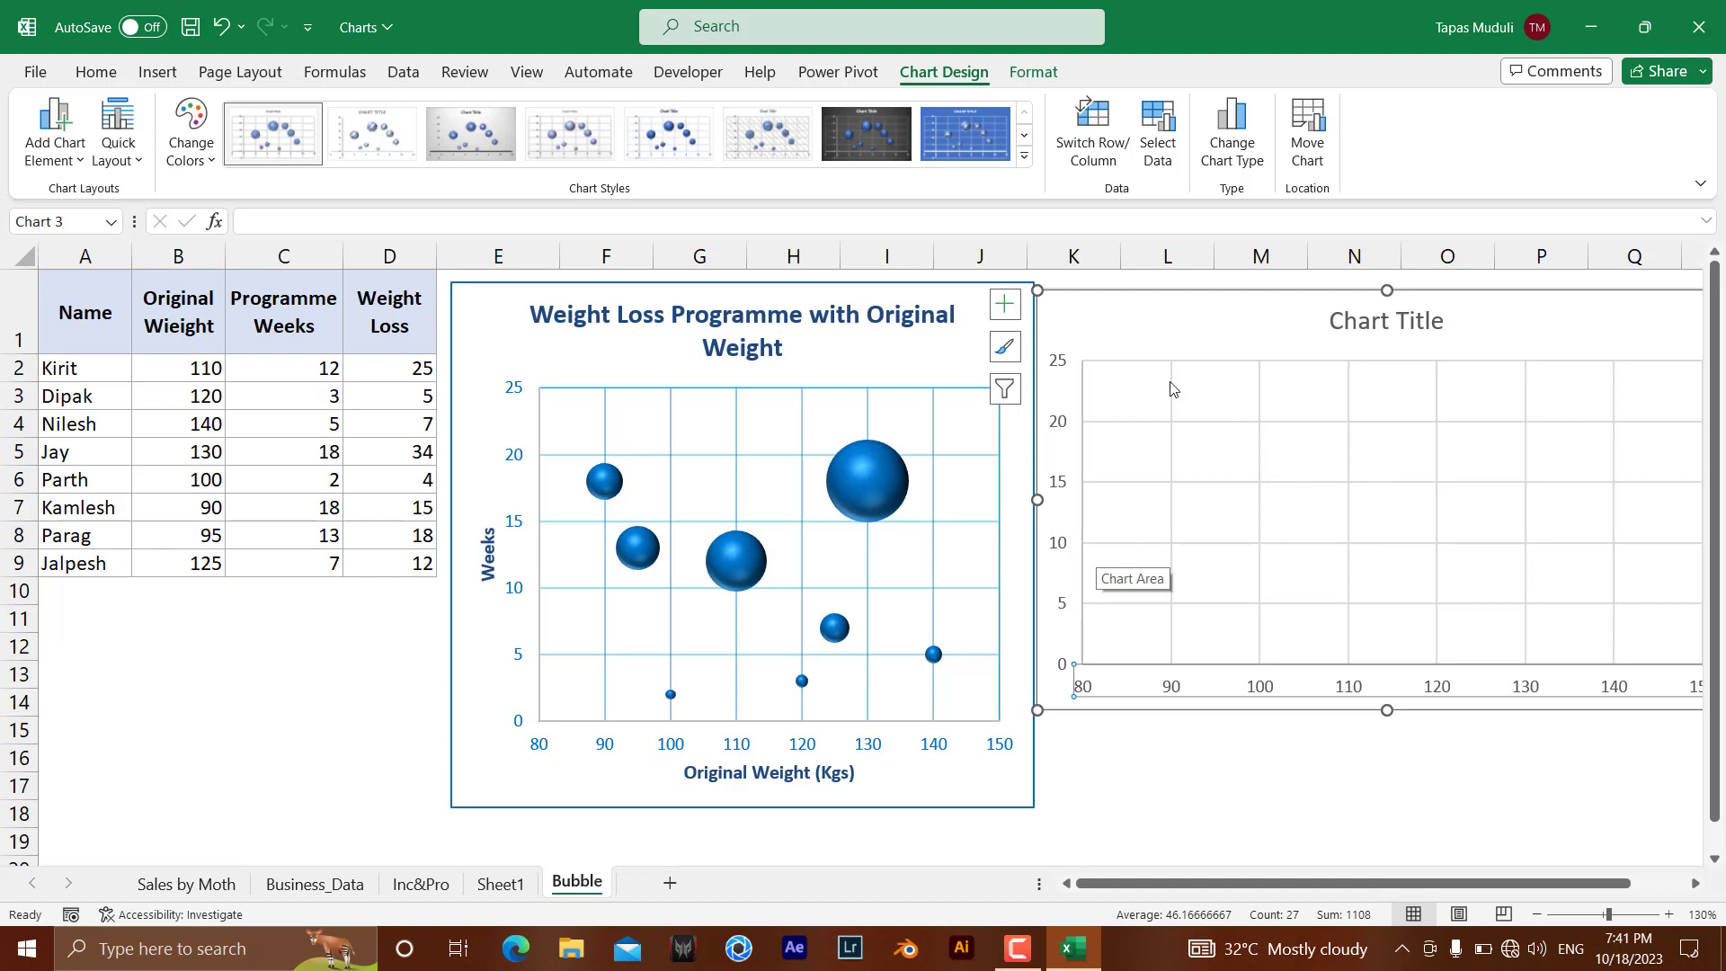
Remove the new chart's existing data series and add a replacement series named from cell D2
click(1169, 126)
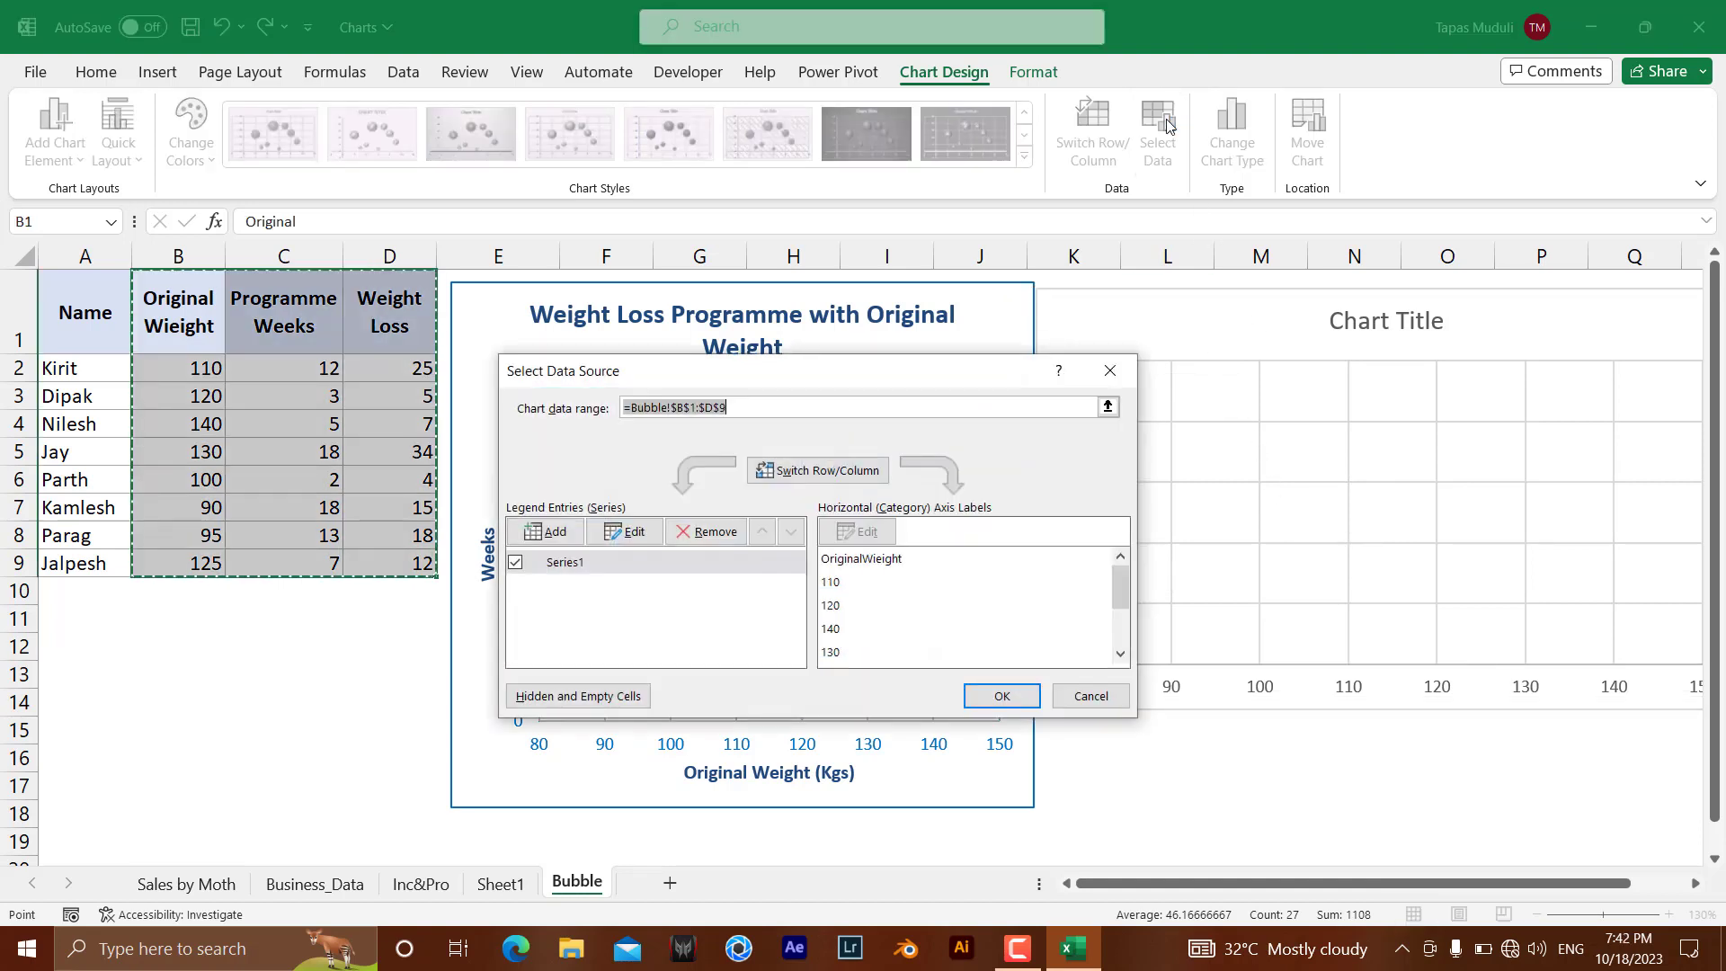
click(702, 533)
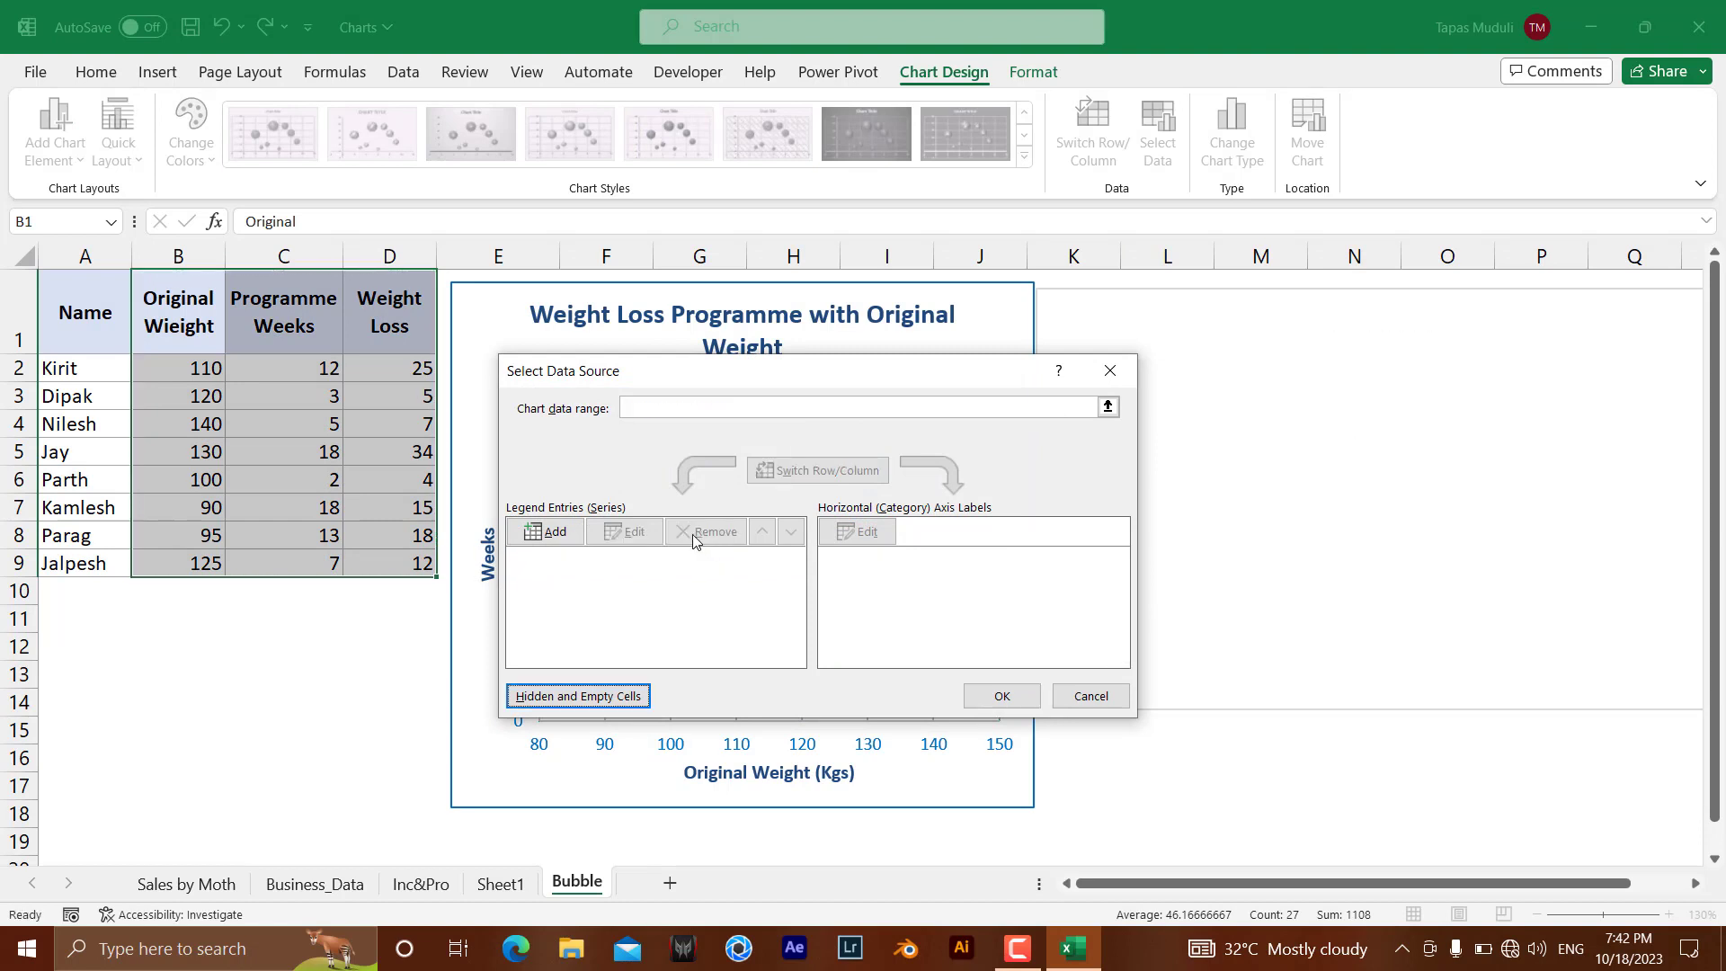
click(554, 533)
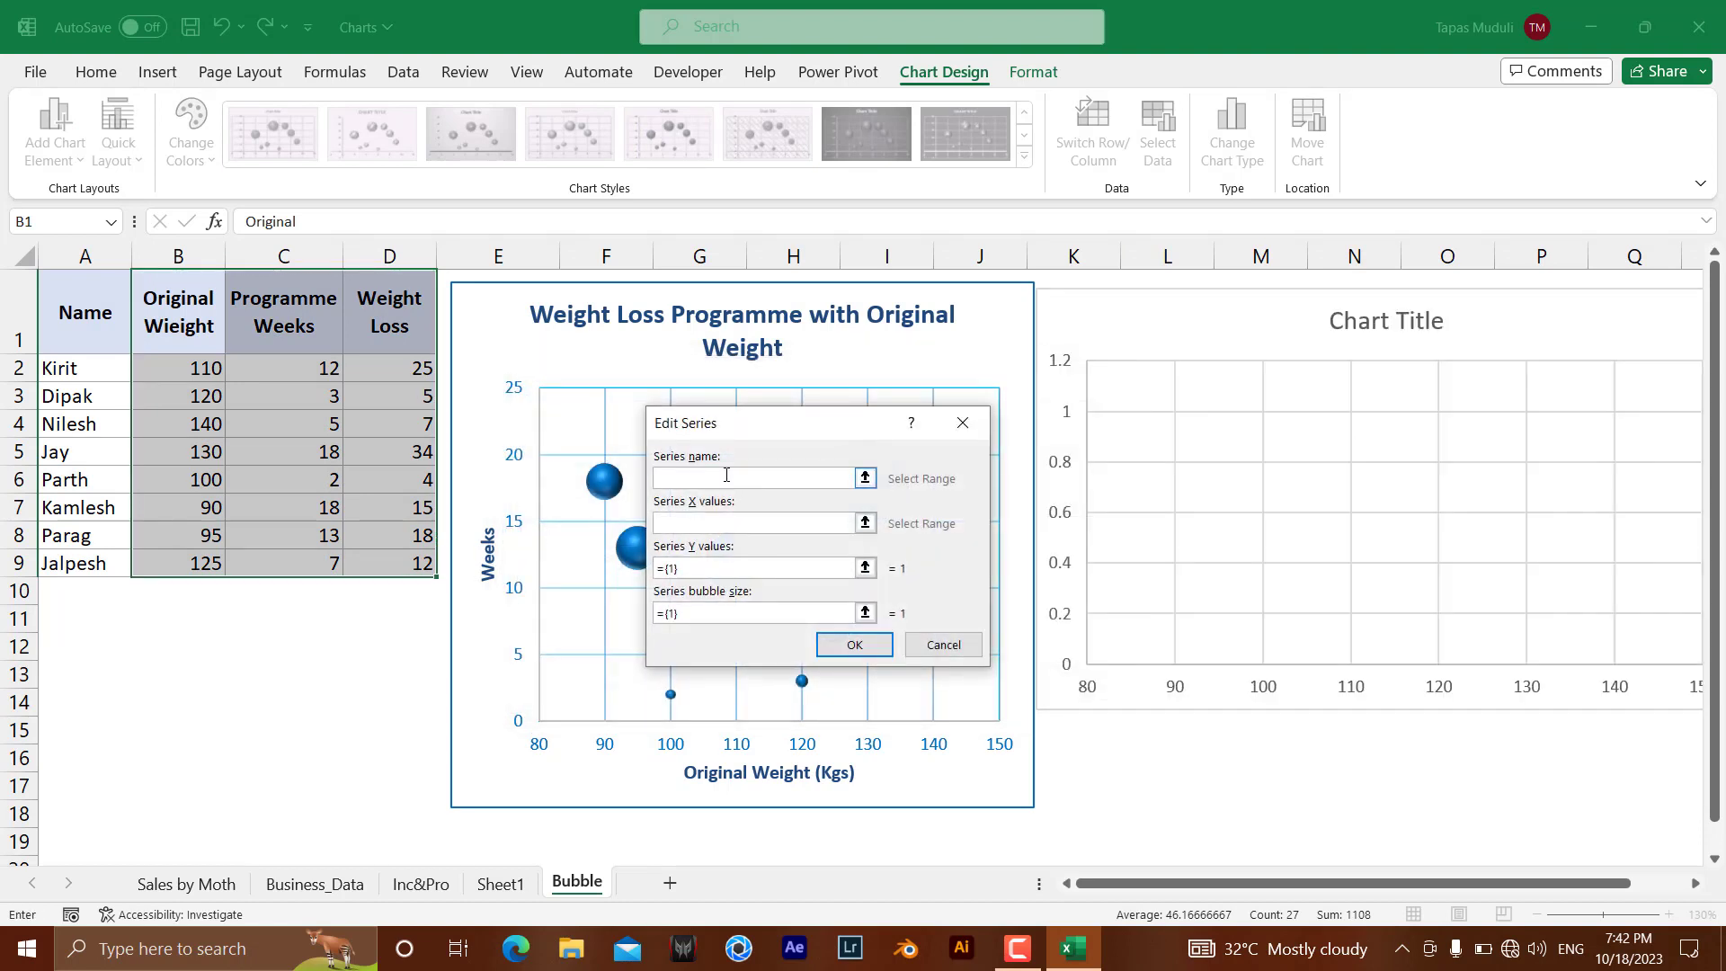
click(401, 372)
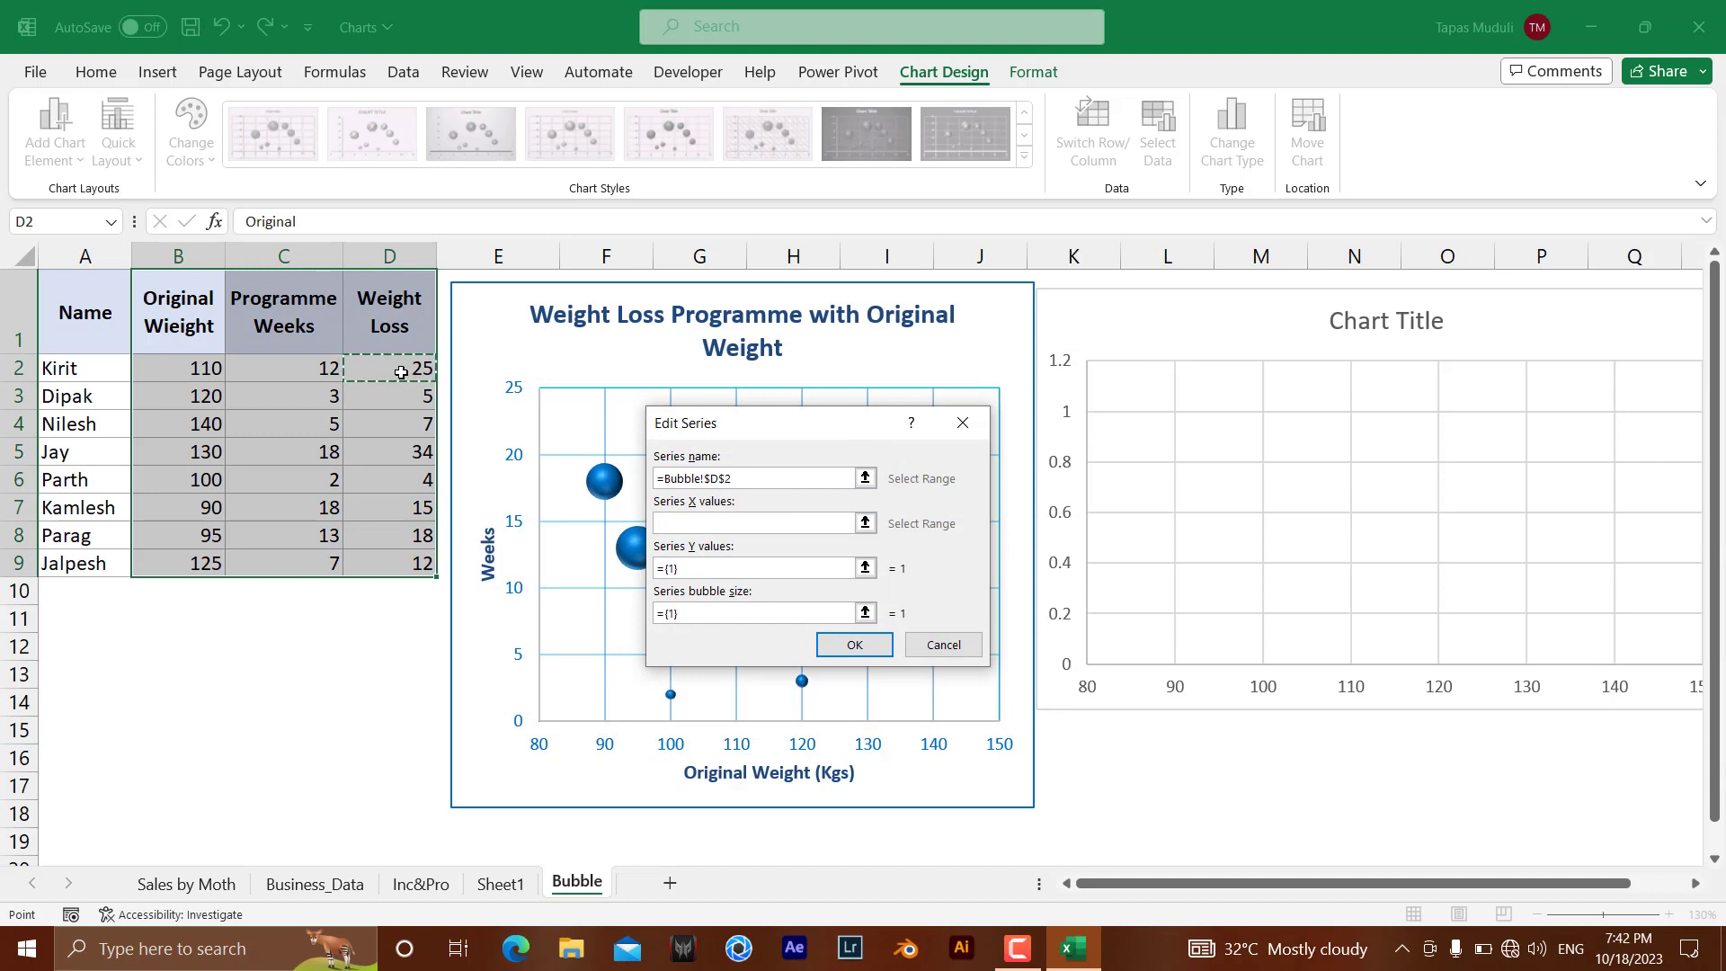
Assign B2:B9 as the series X values and C2:C9 as its Y values
click(710, 519)
click(841, 523)
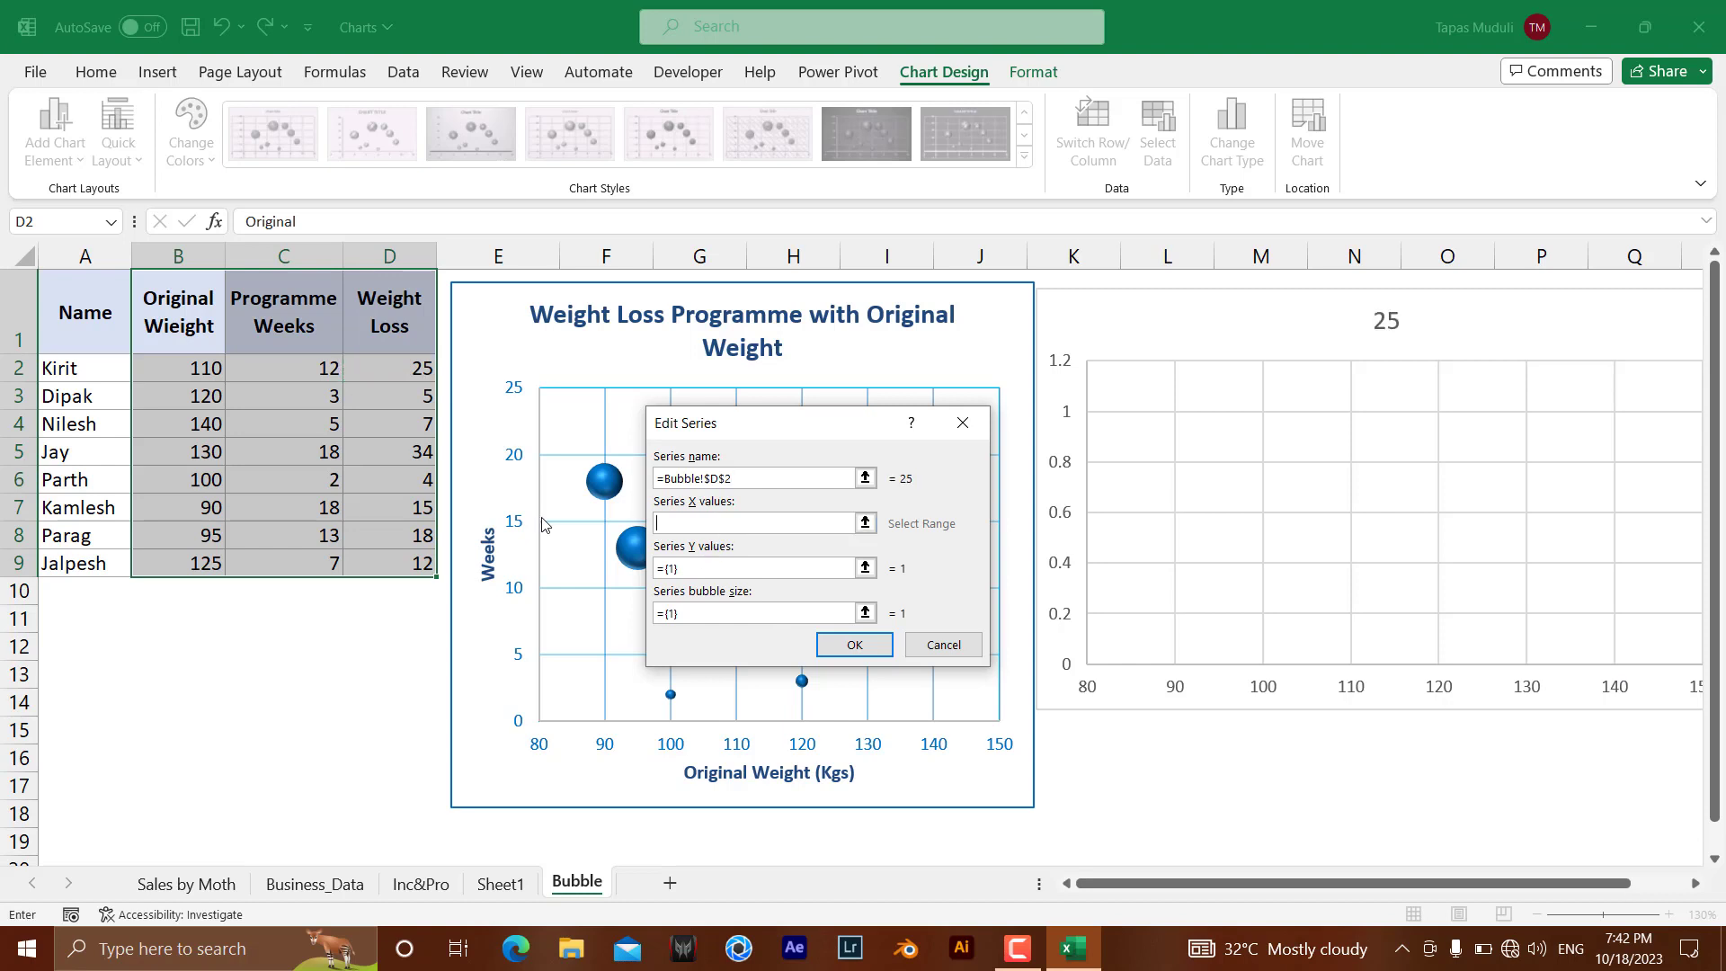
drag(177, 369, 178, 563)
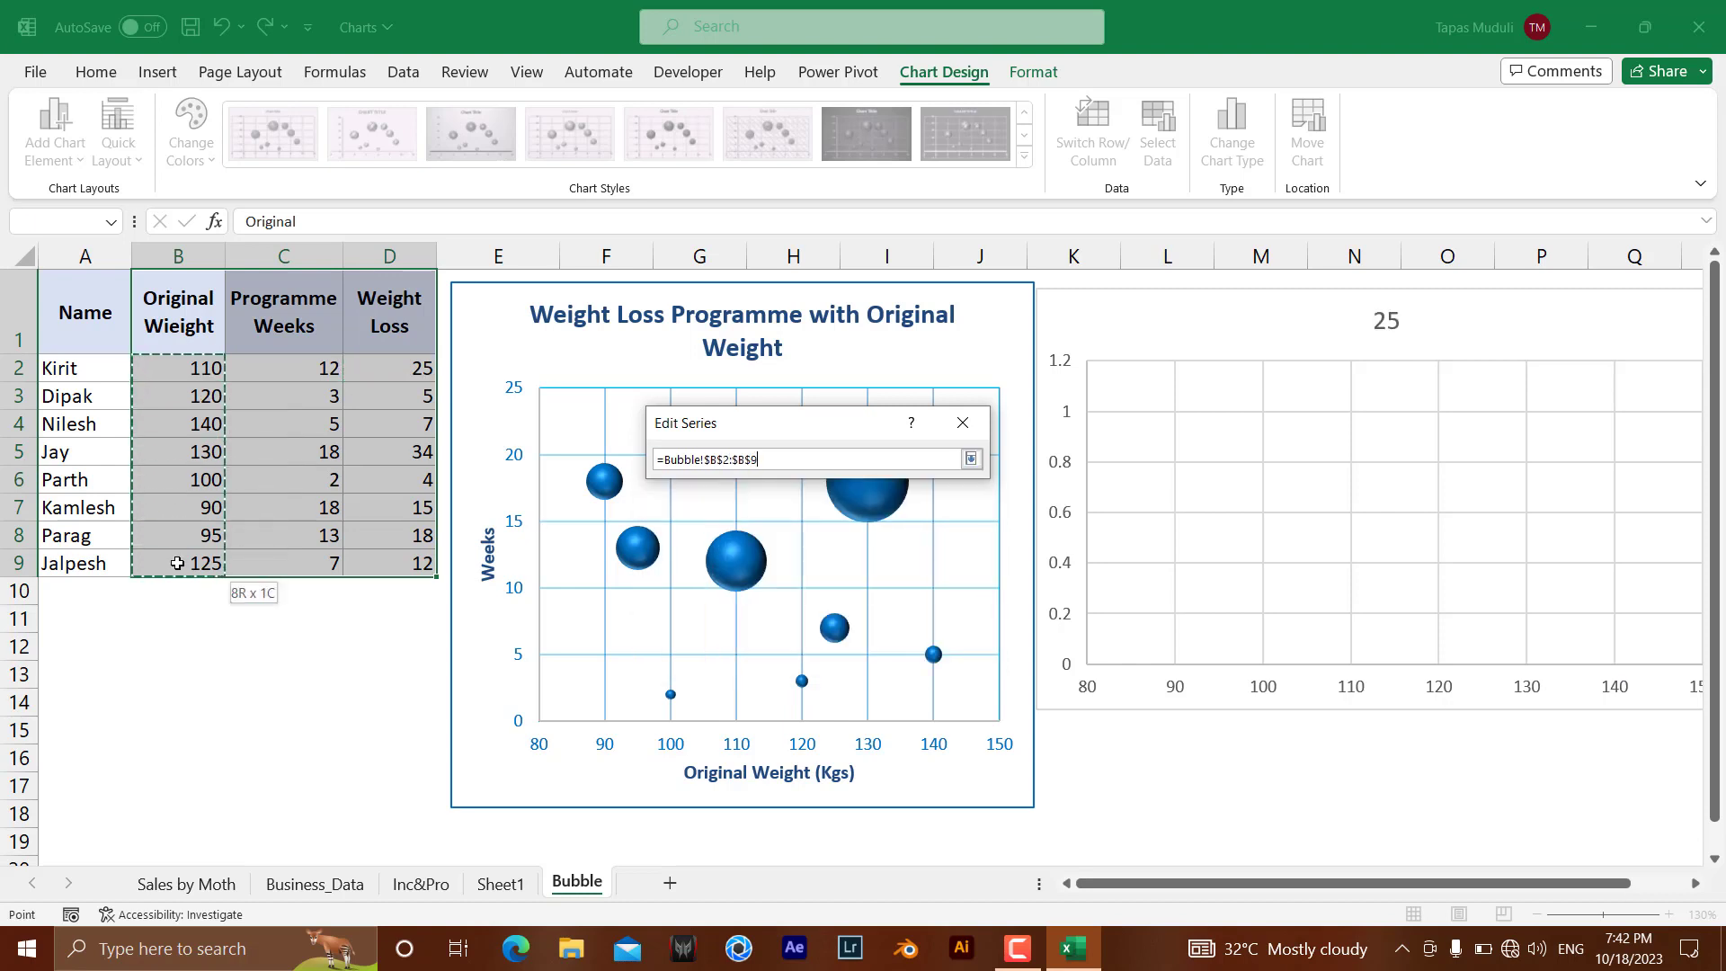
click(735, 562)
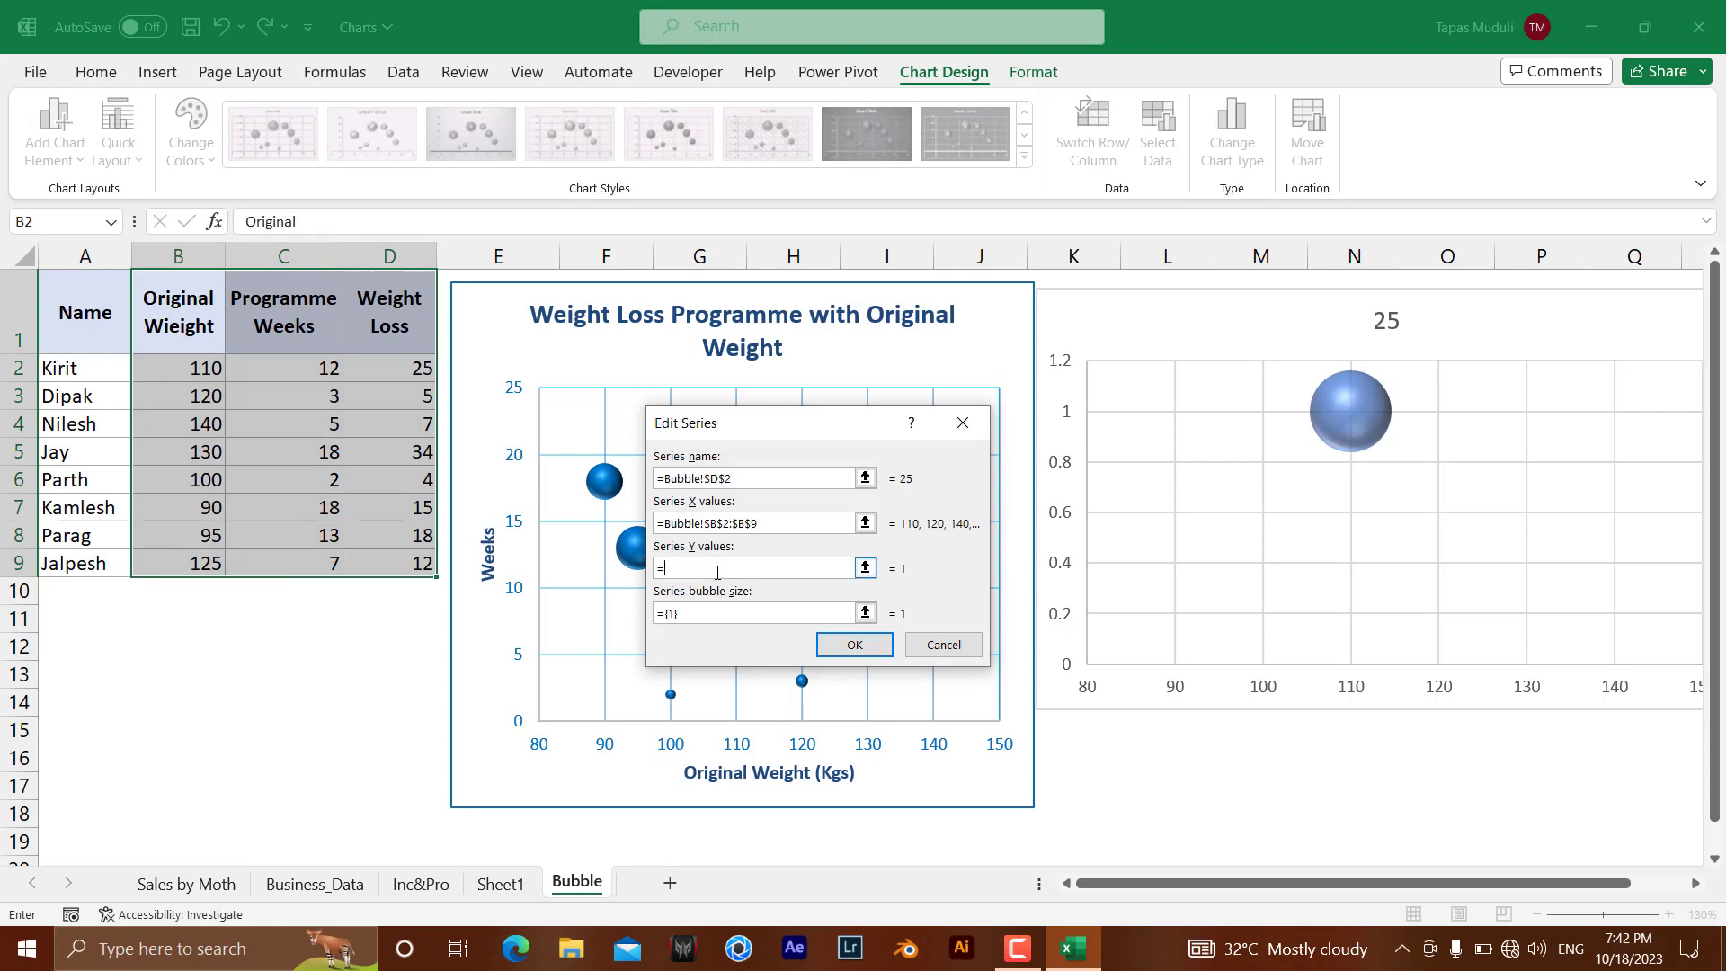
drag(311, 373, 308, 556)
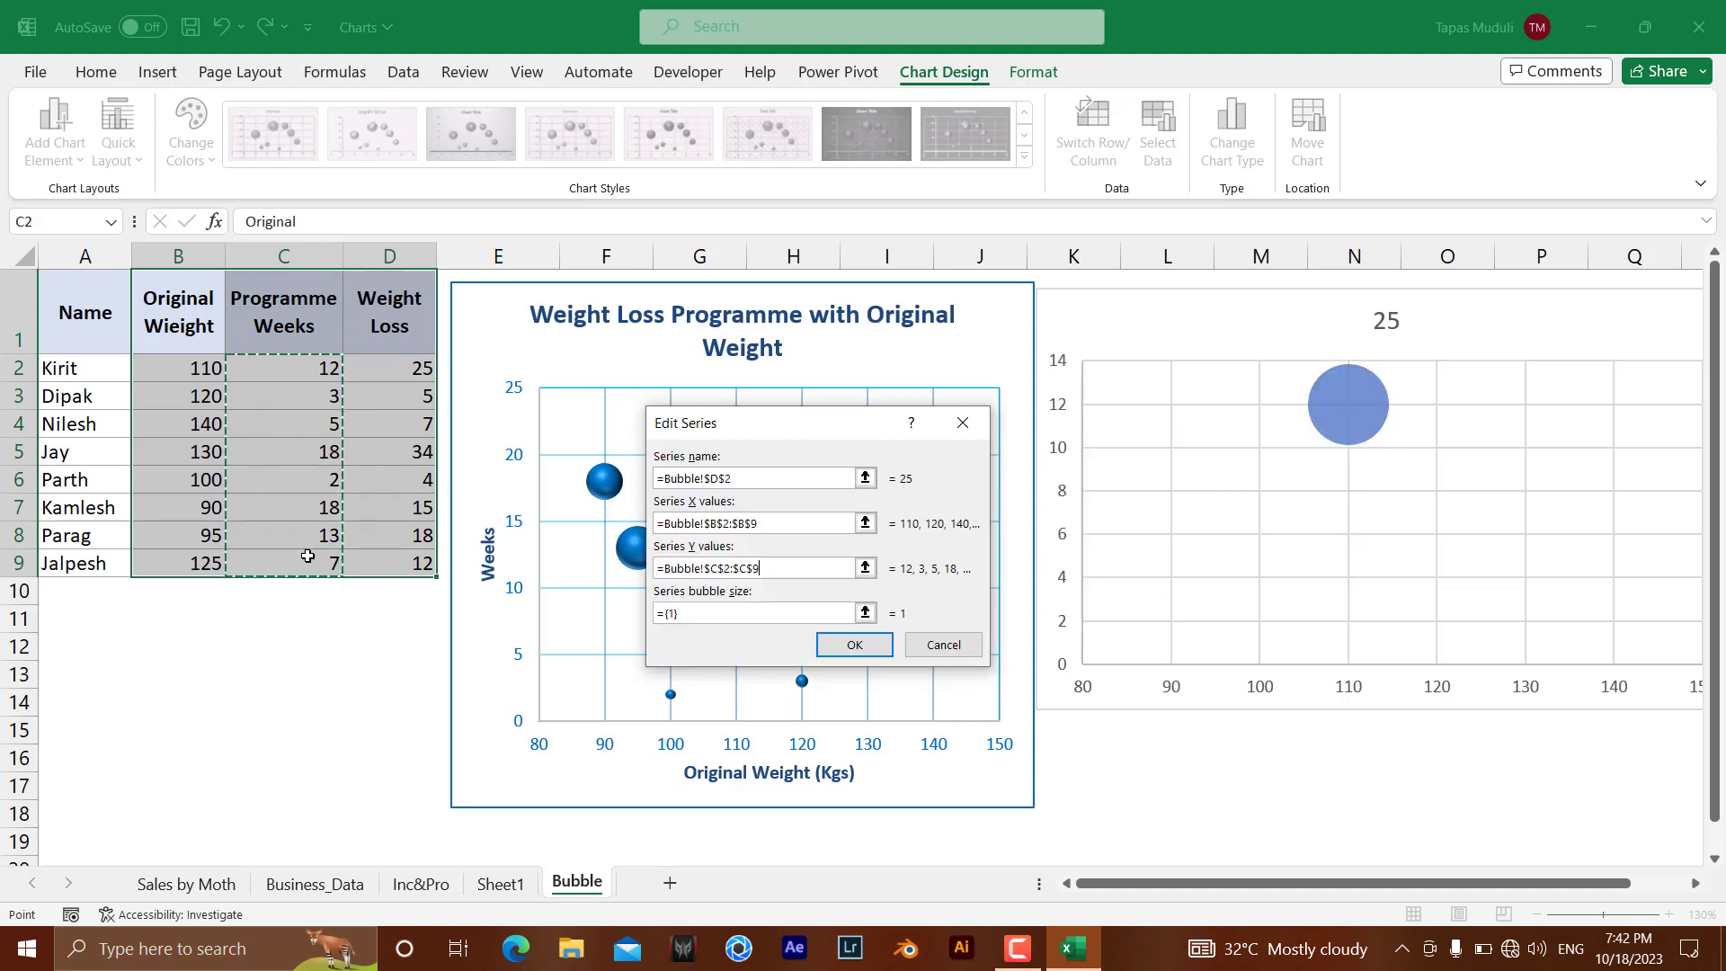
Use the weight loss values in D2:D9 as the series bubble size and apply the data source changes
click(742, 615)
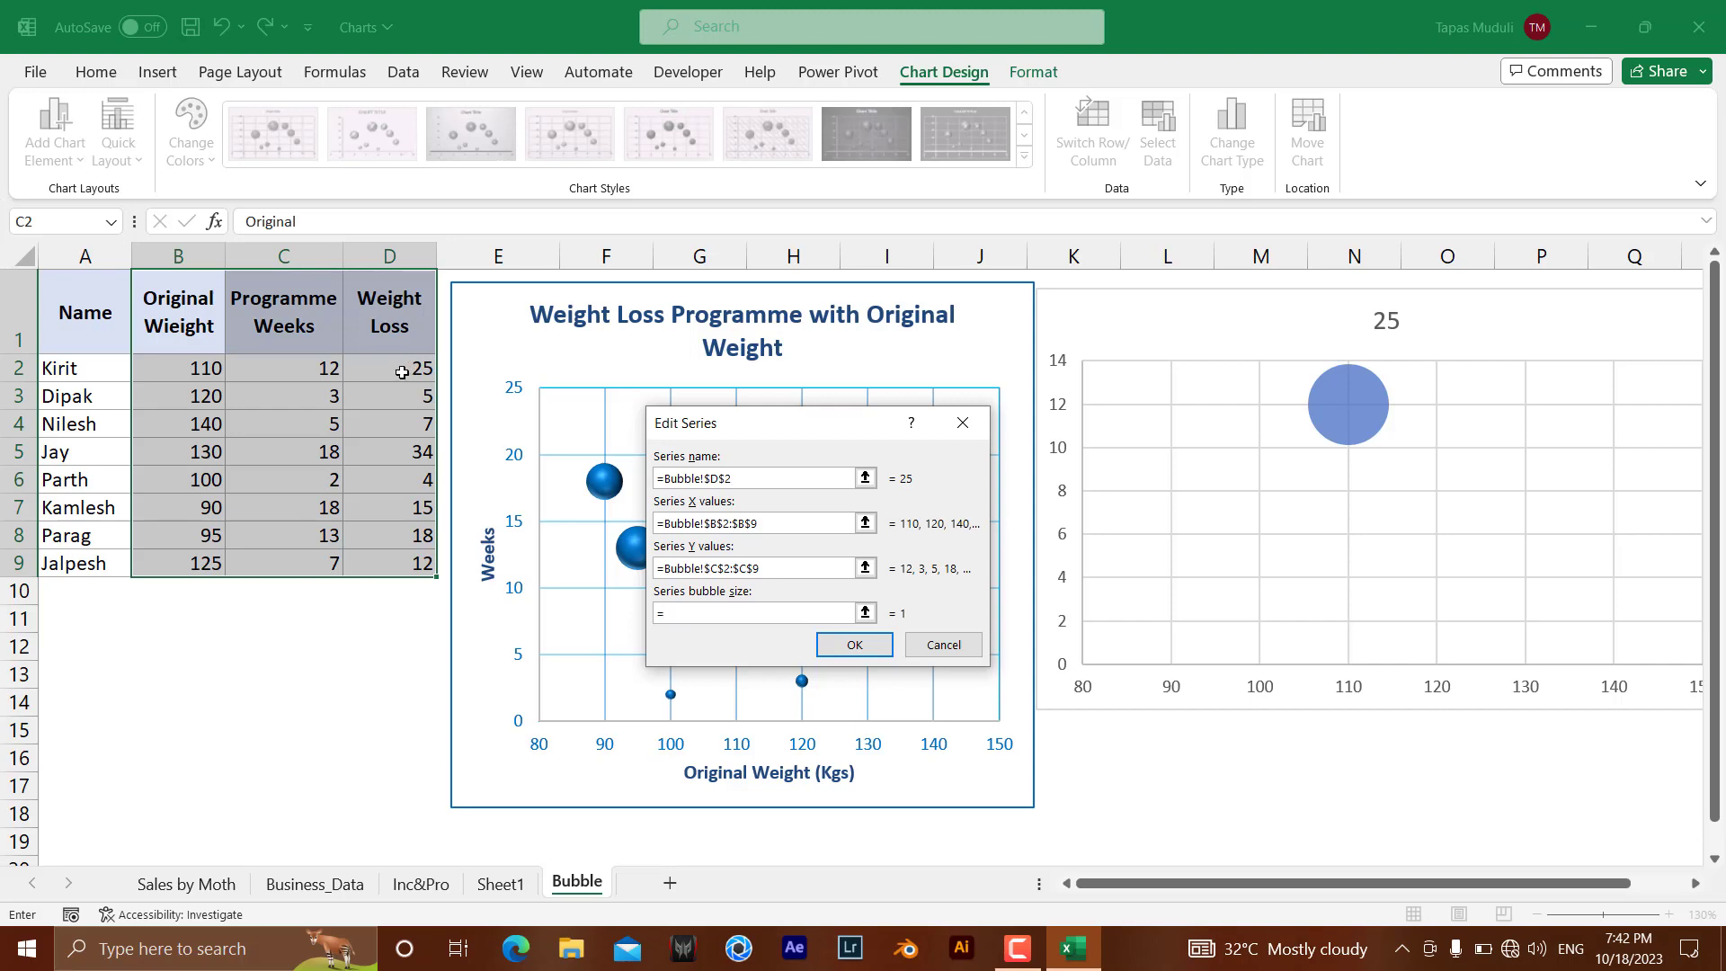
drag(402, 372, 412, 562)
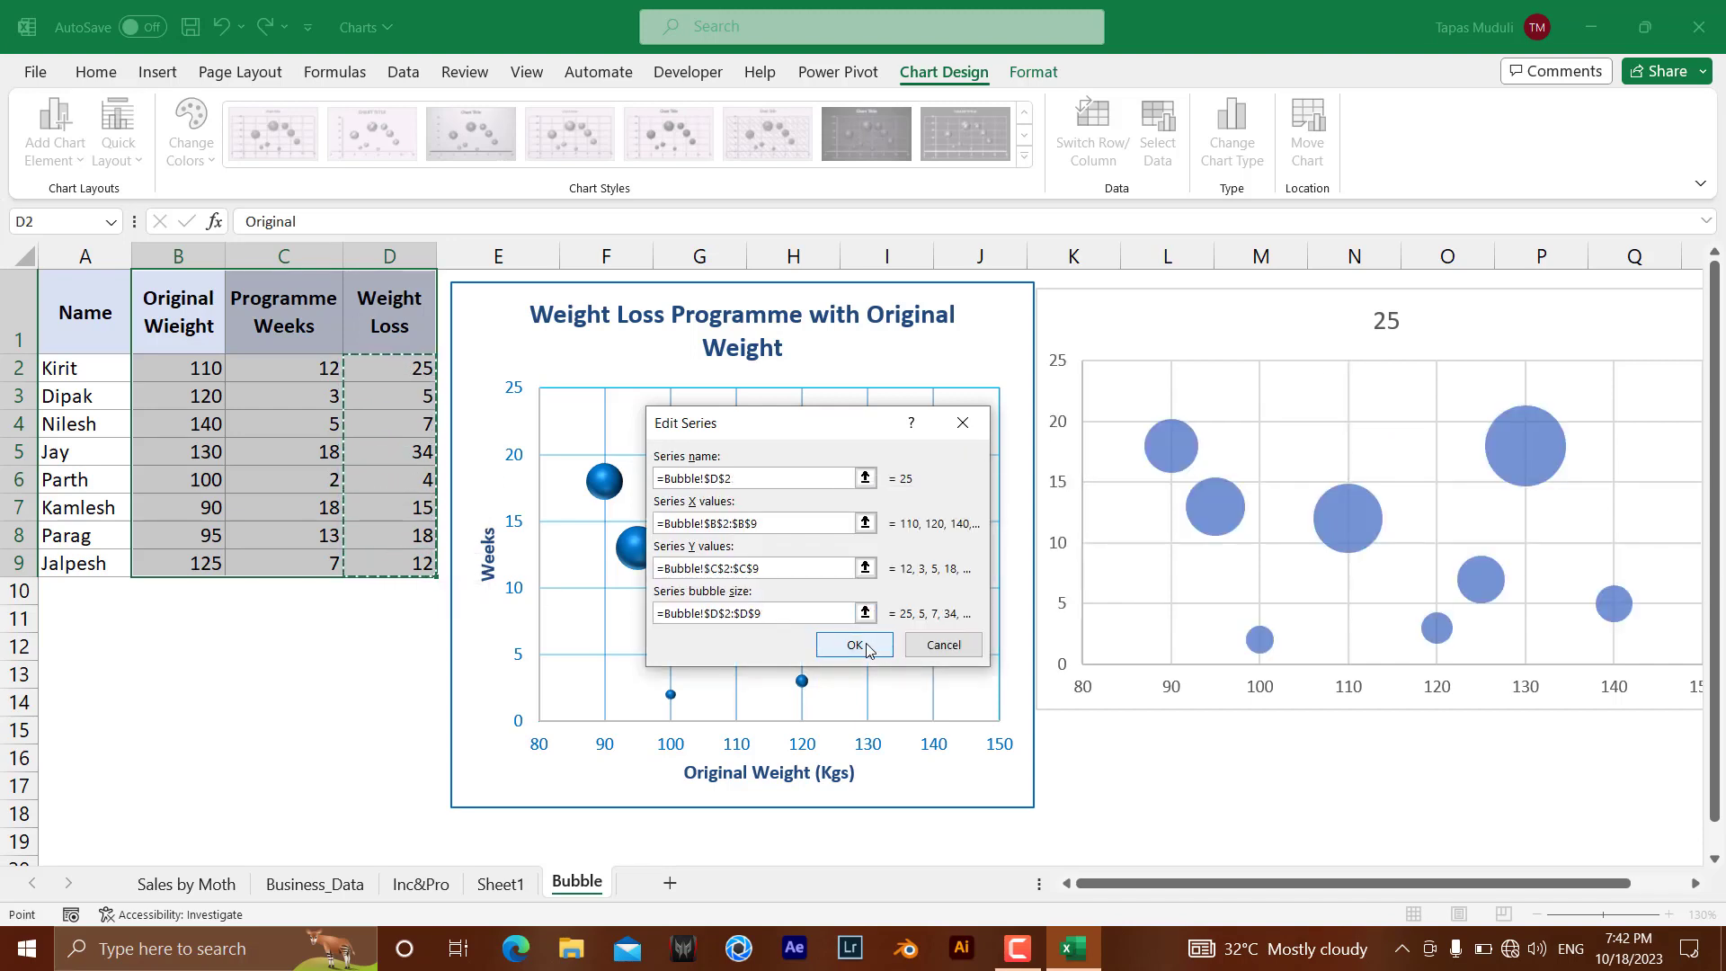
click(855, 645)
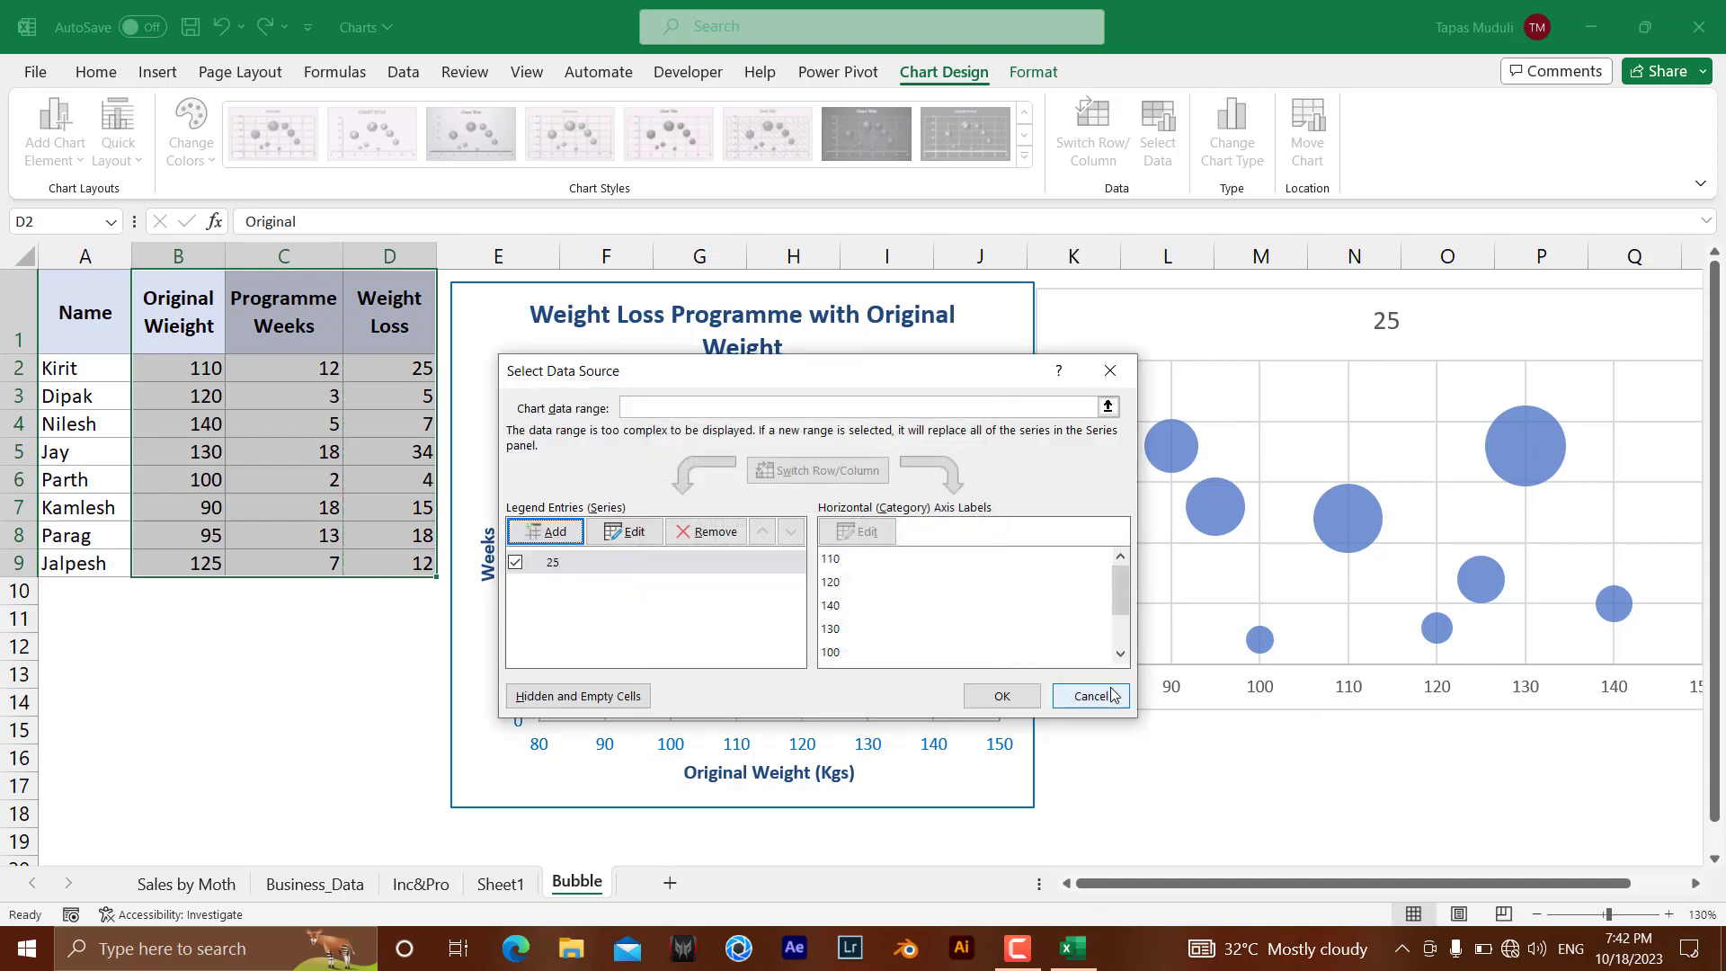
click(1002, 696)
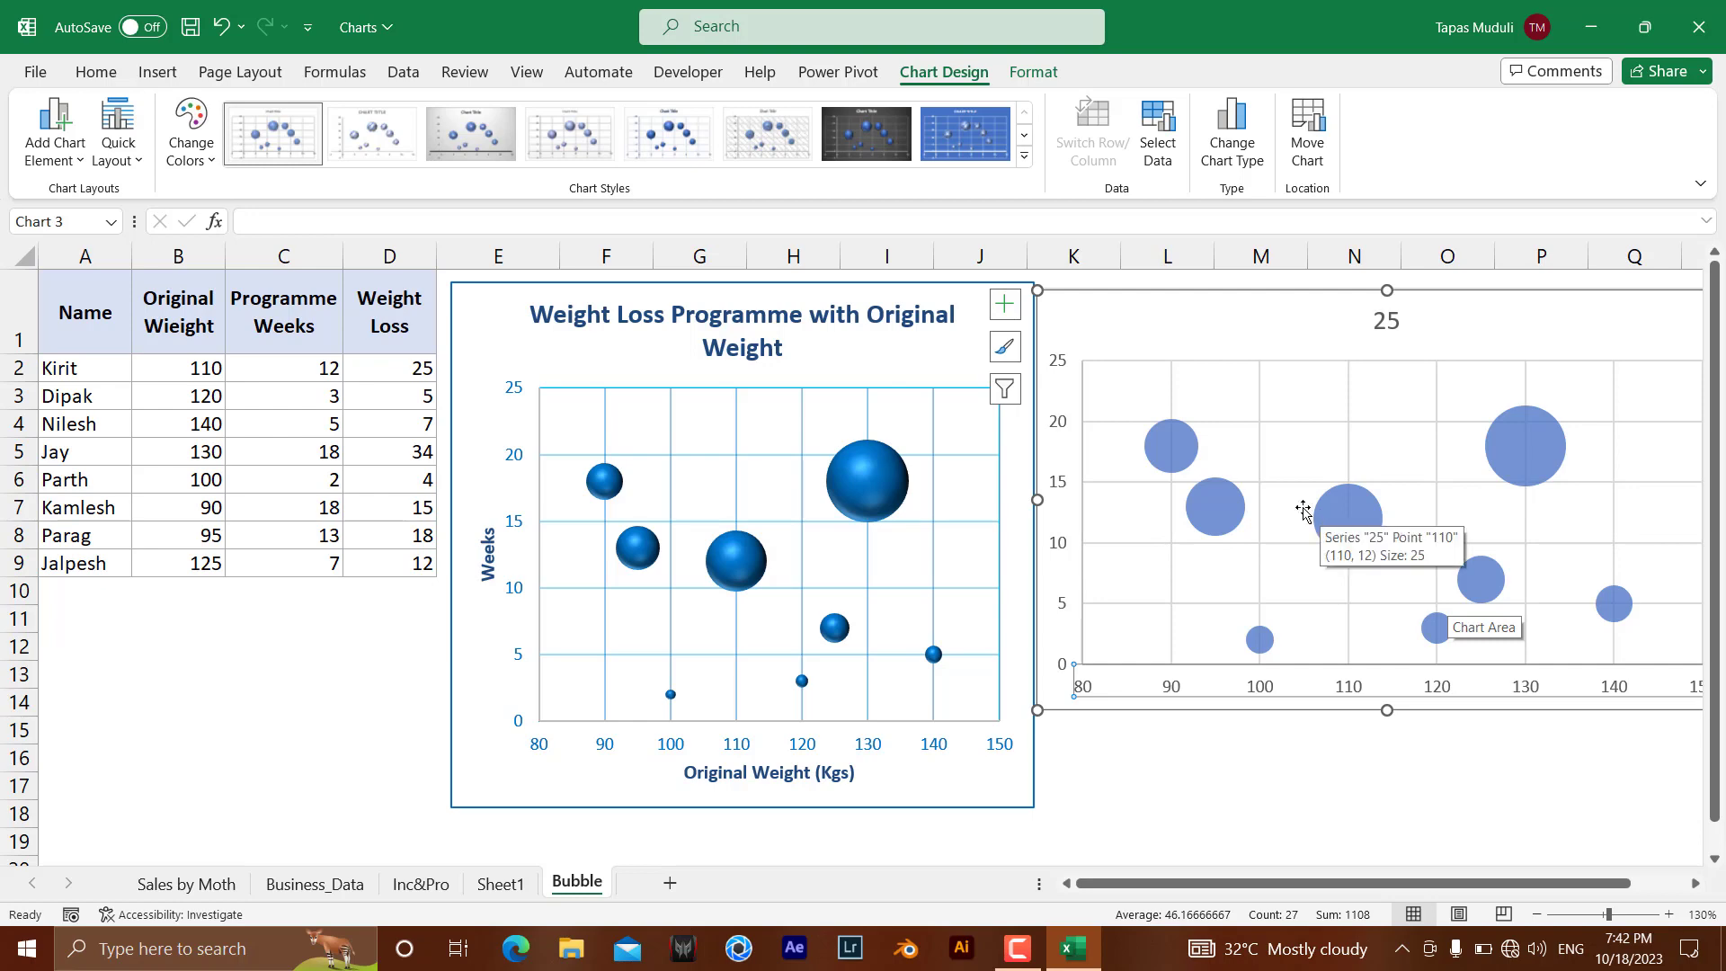
Change the new chart's type from flat Bubble to 3-D Bubble
click(1227, 135)
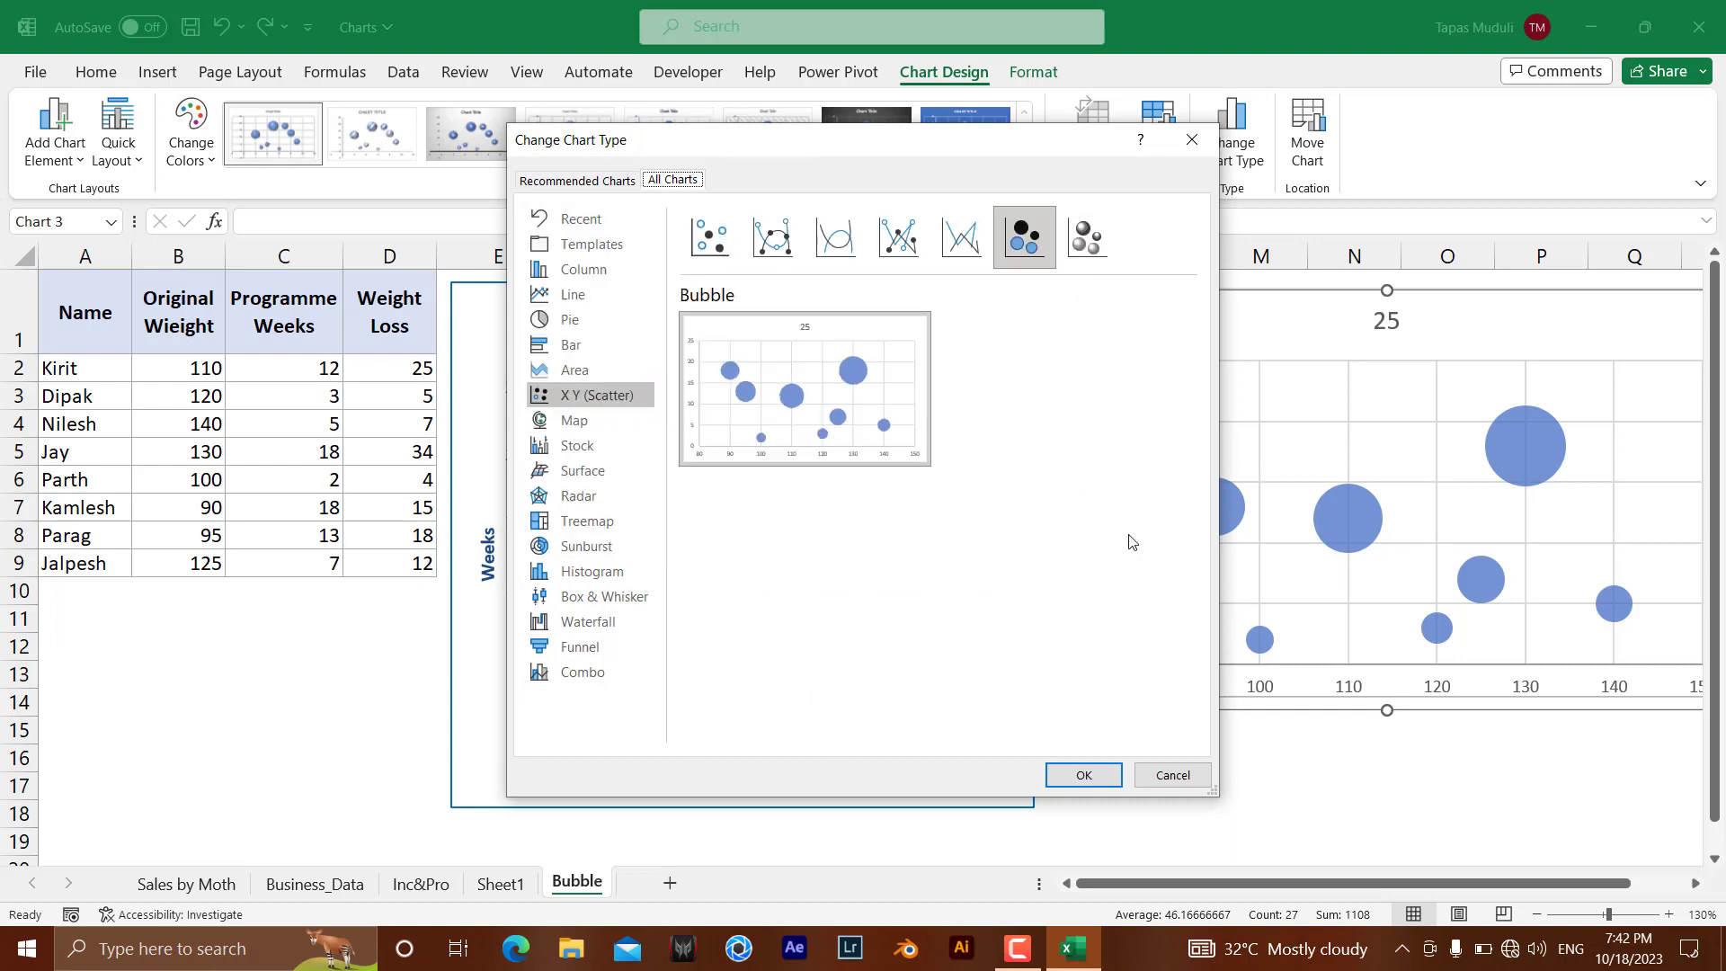
click(1096, 243)
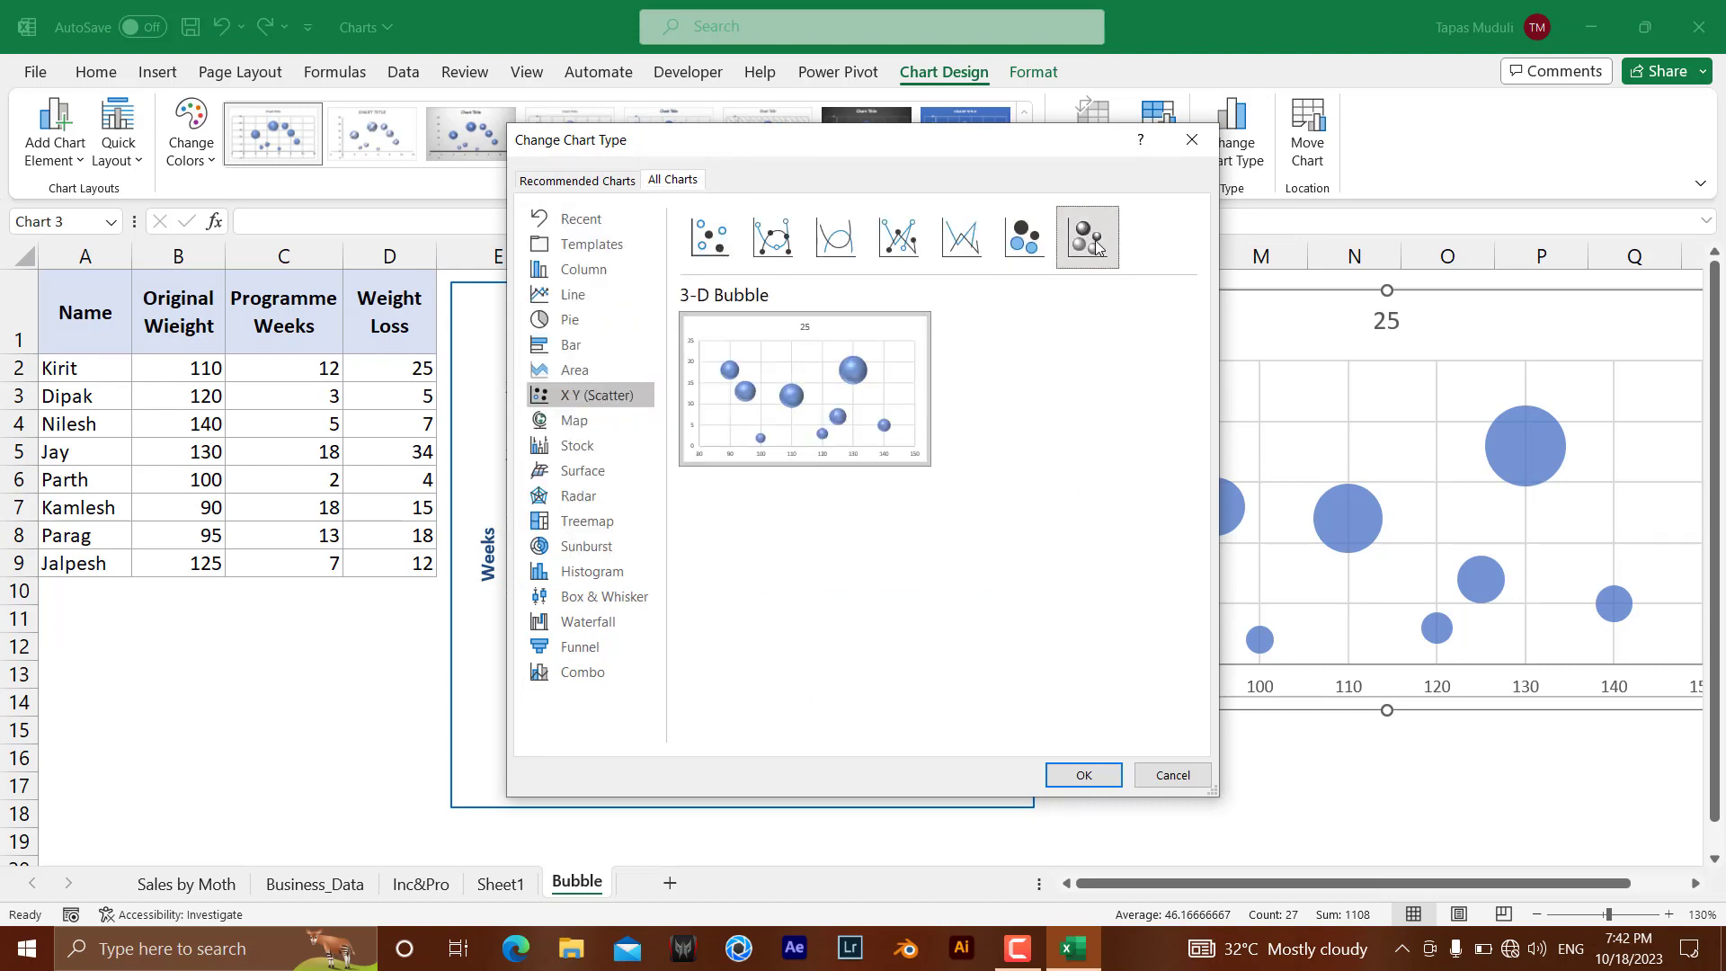
click(1084, 775)
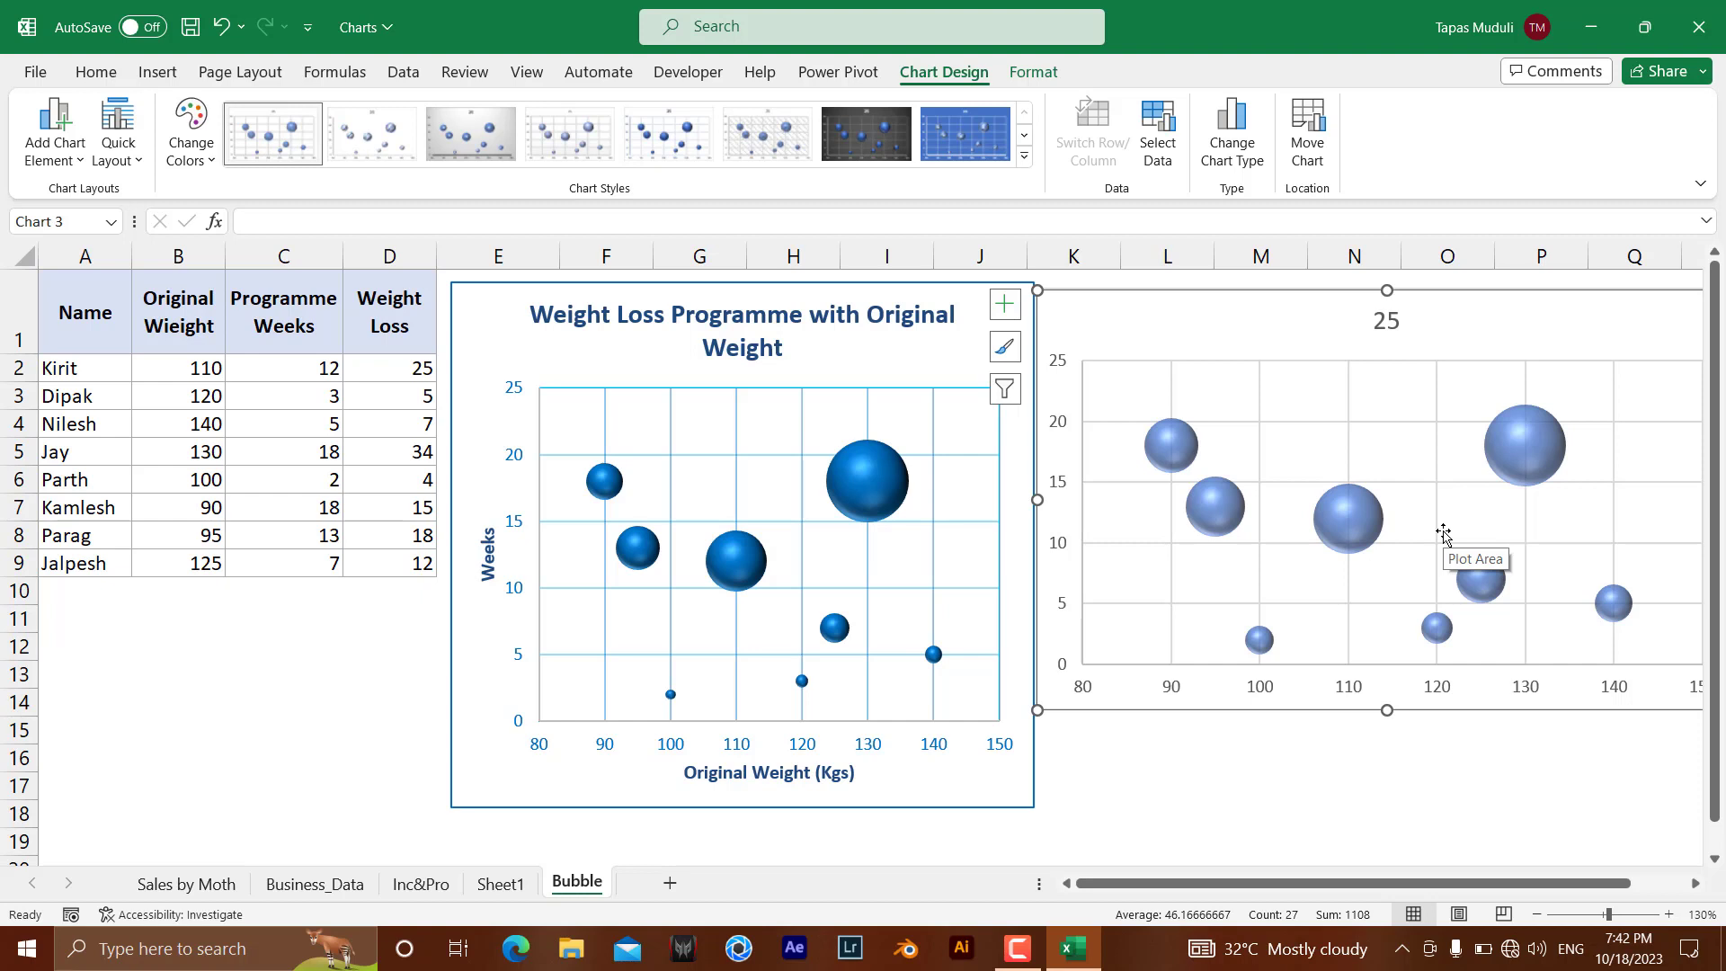
Replace the new chart's title with "Weight Loss Programme with Original Weight", copied with its formatting from the example chart
click(1388, 325)
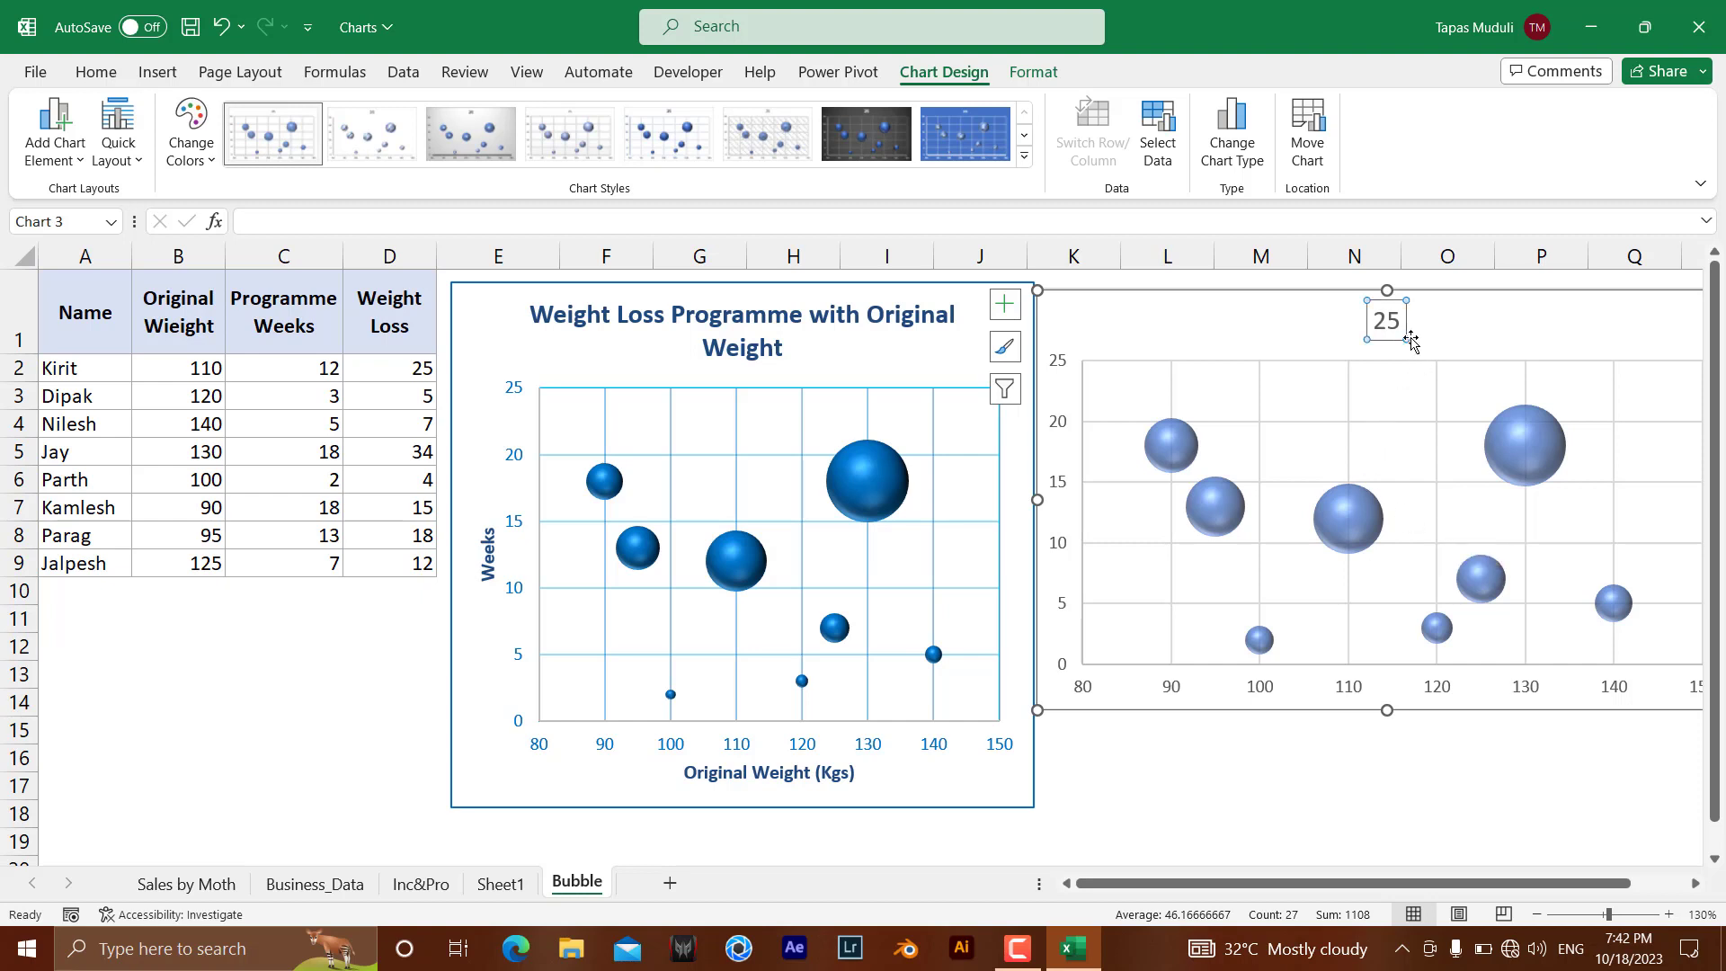
drag(1403, 320, 1389, 324)
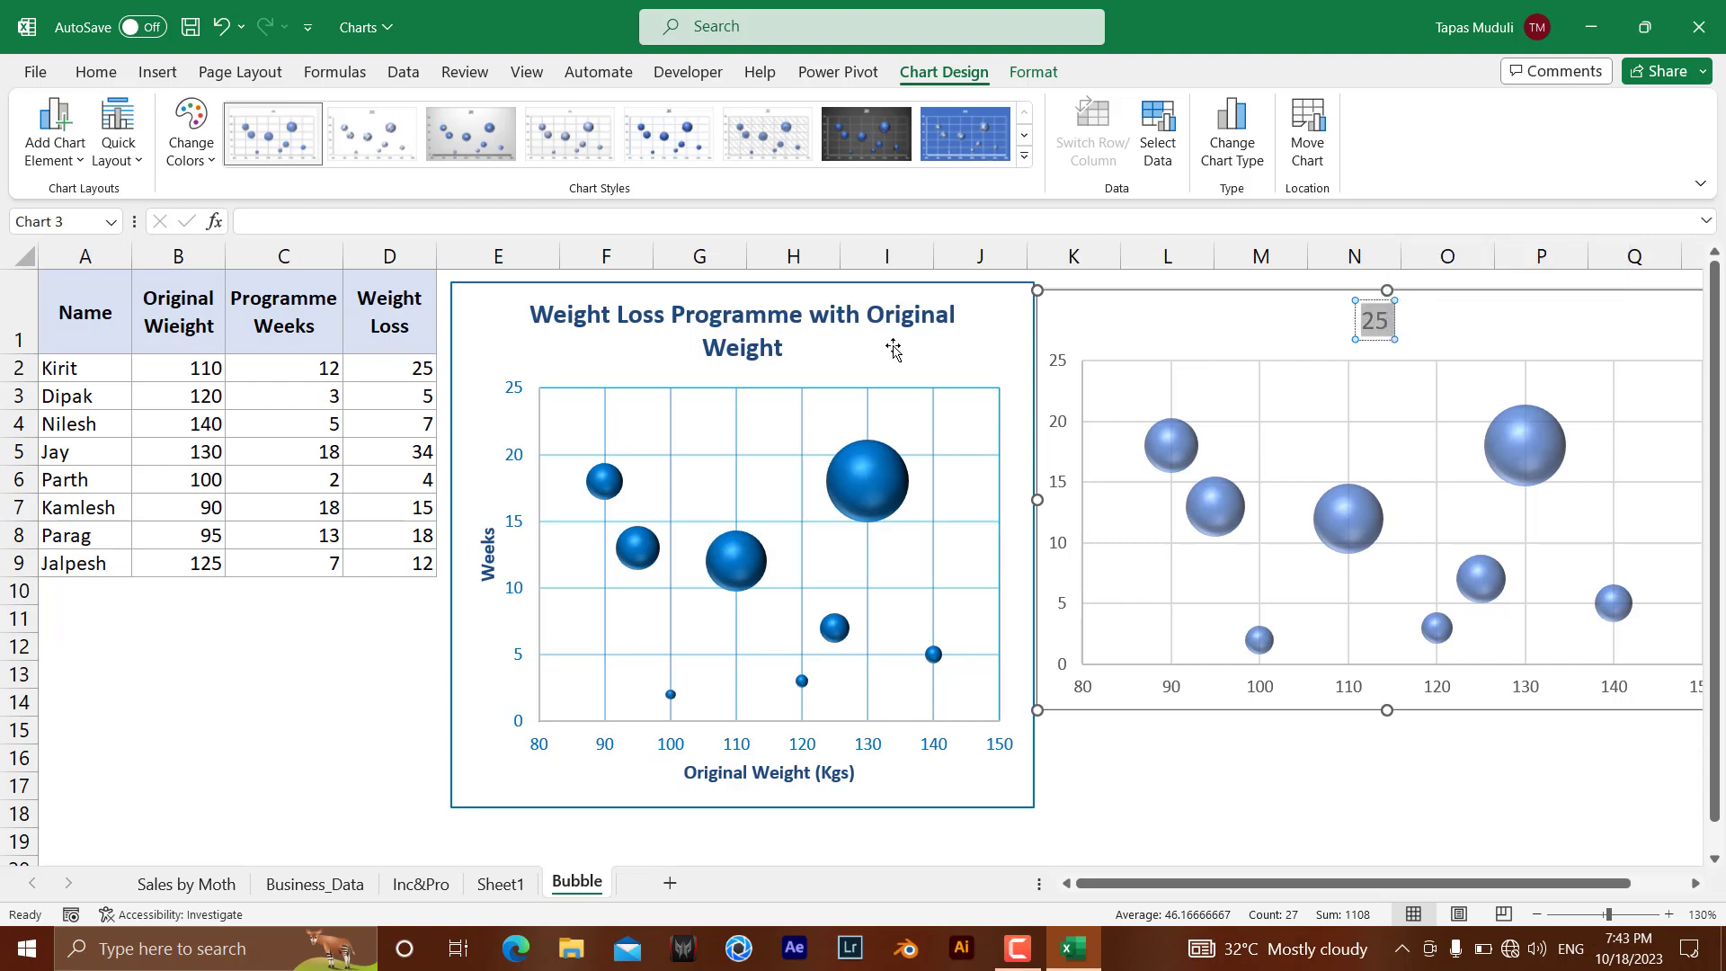
click(685, 322)
drag(539, 315, 828, 351)
key(ctrl+c)
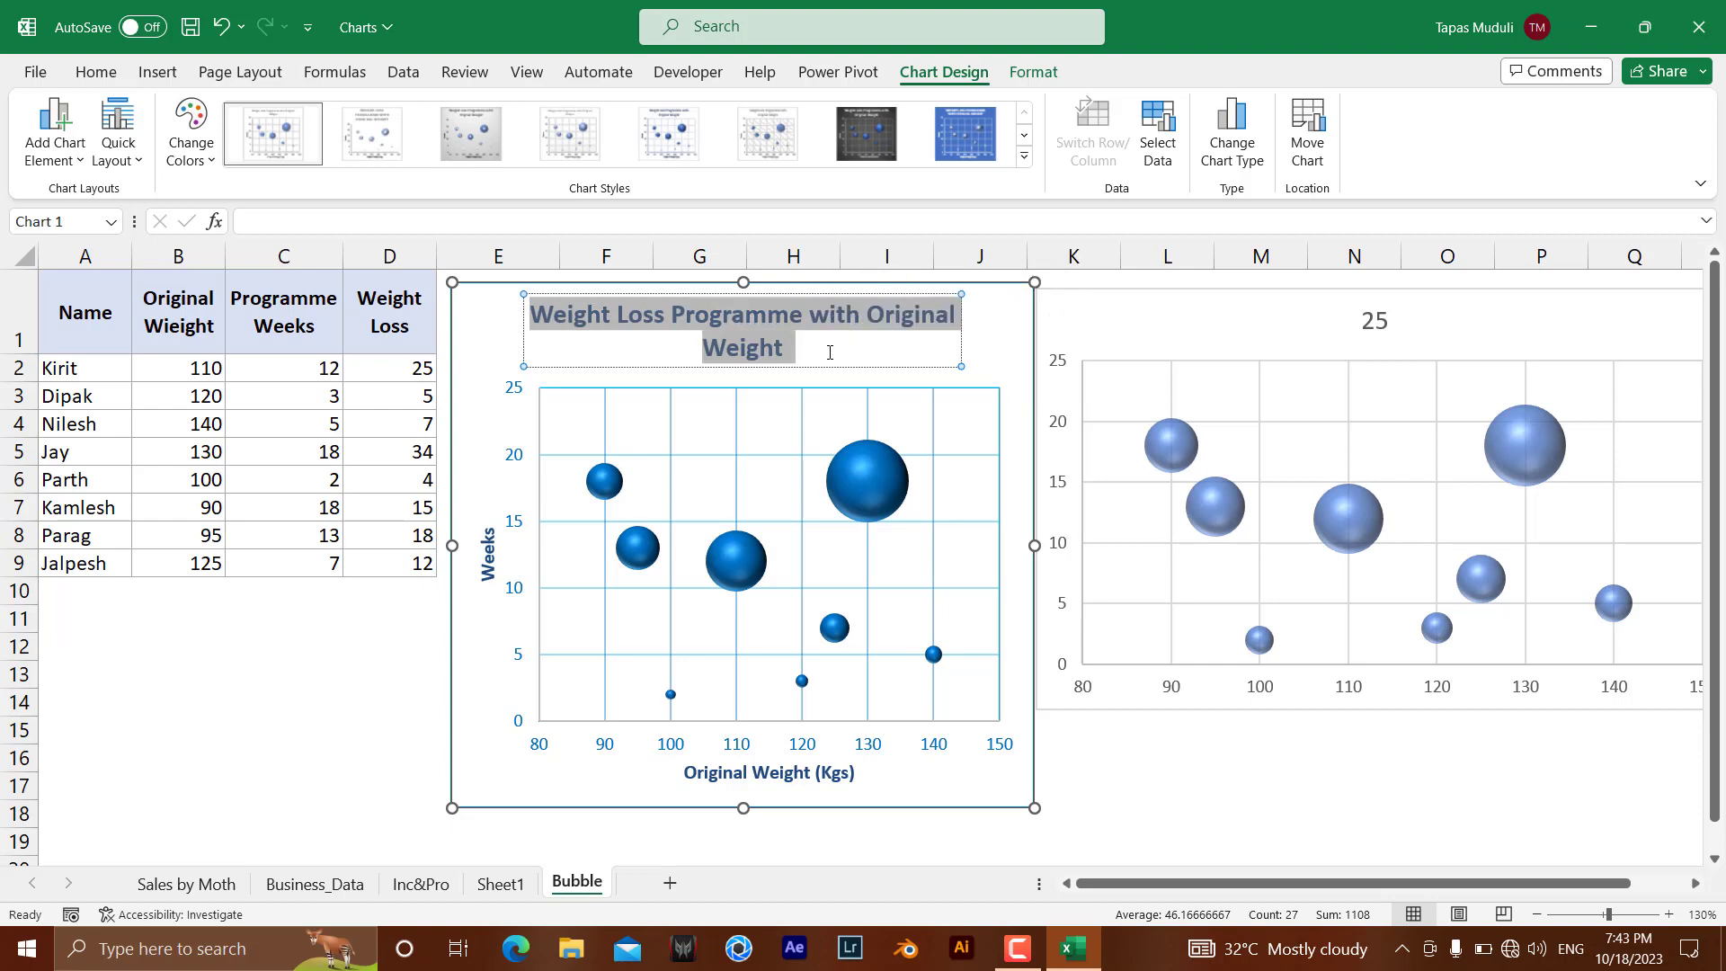
double_click(1369, 322)
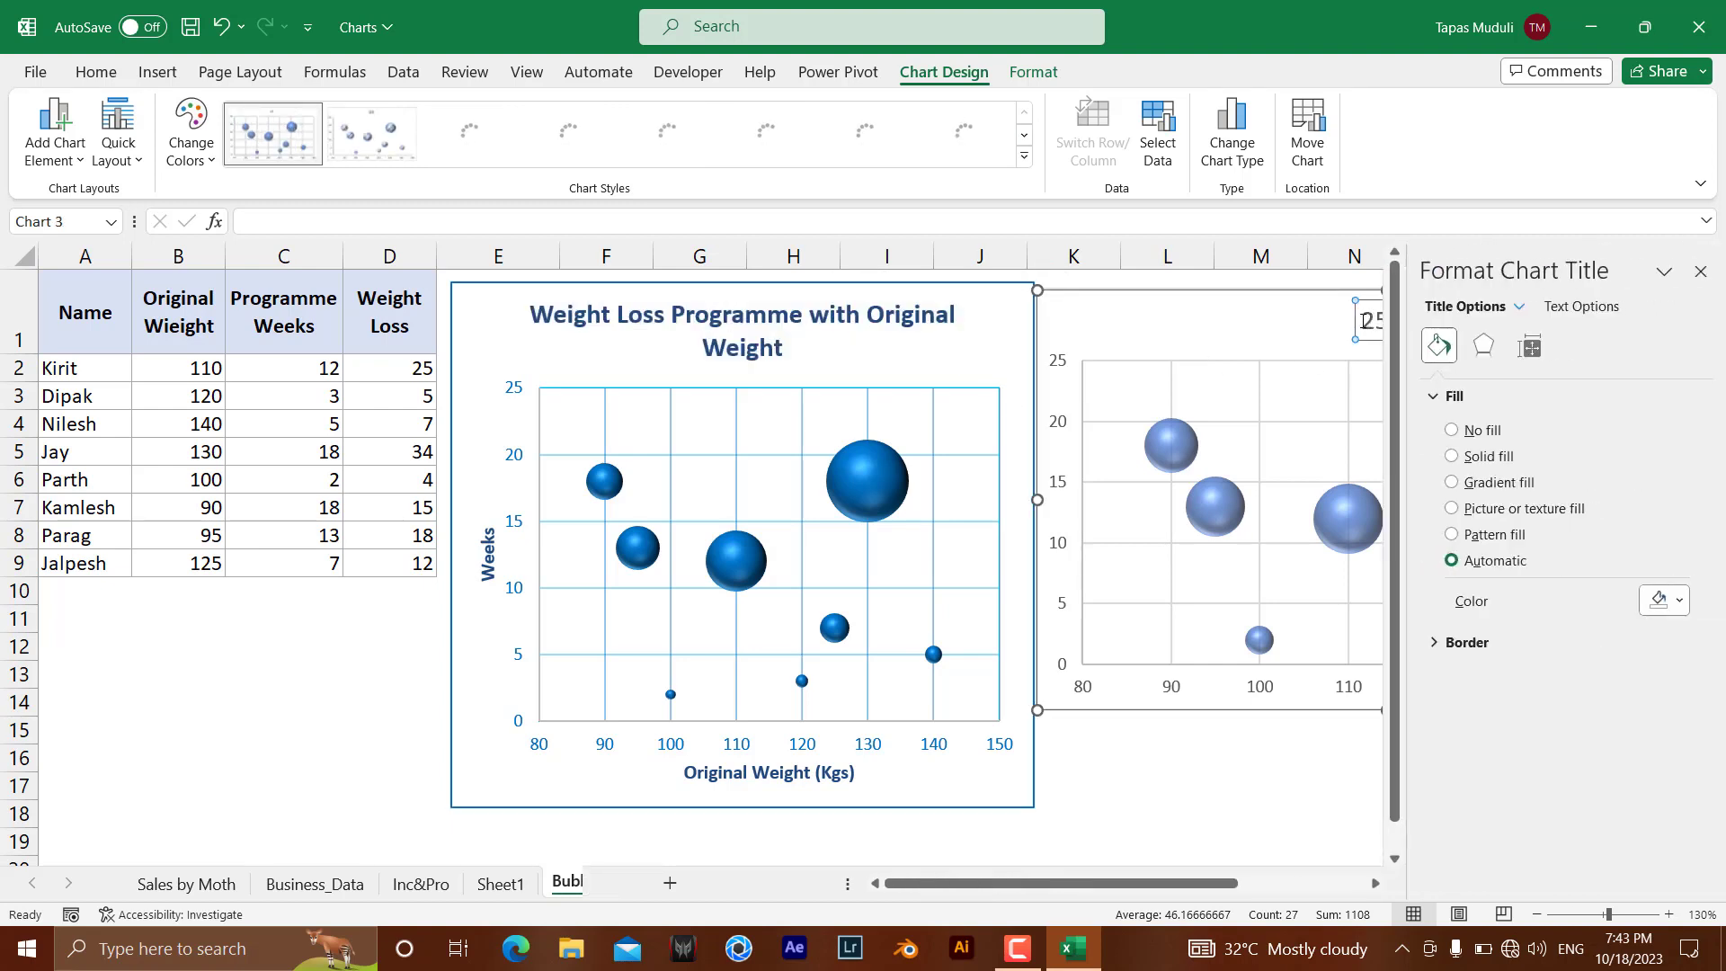
scroll(1259, 324, right, 4)
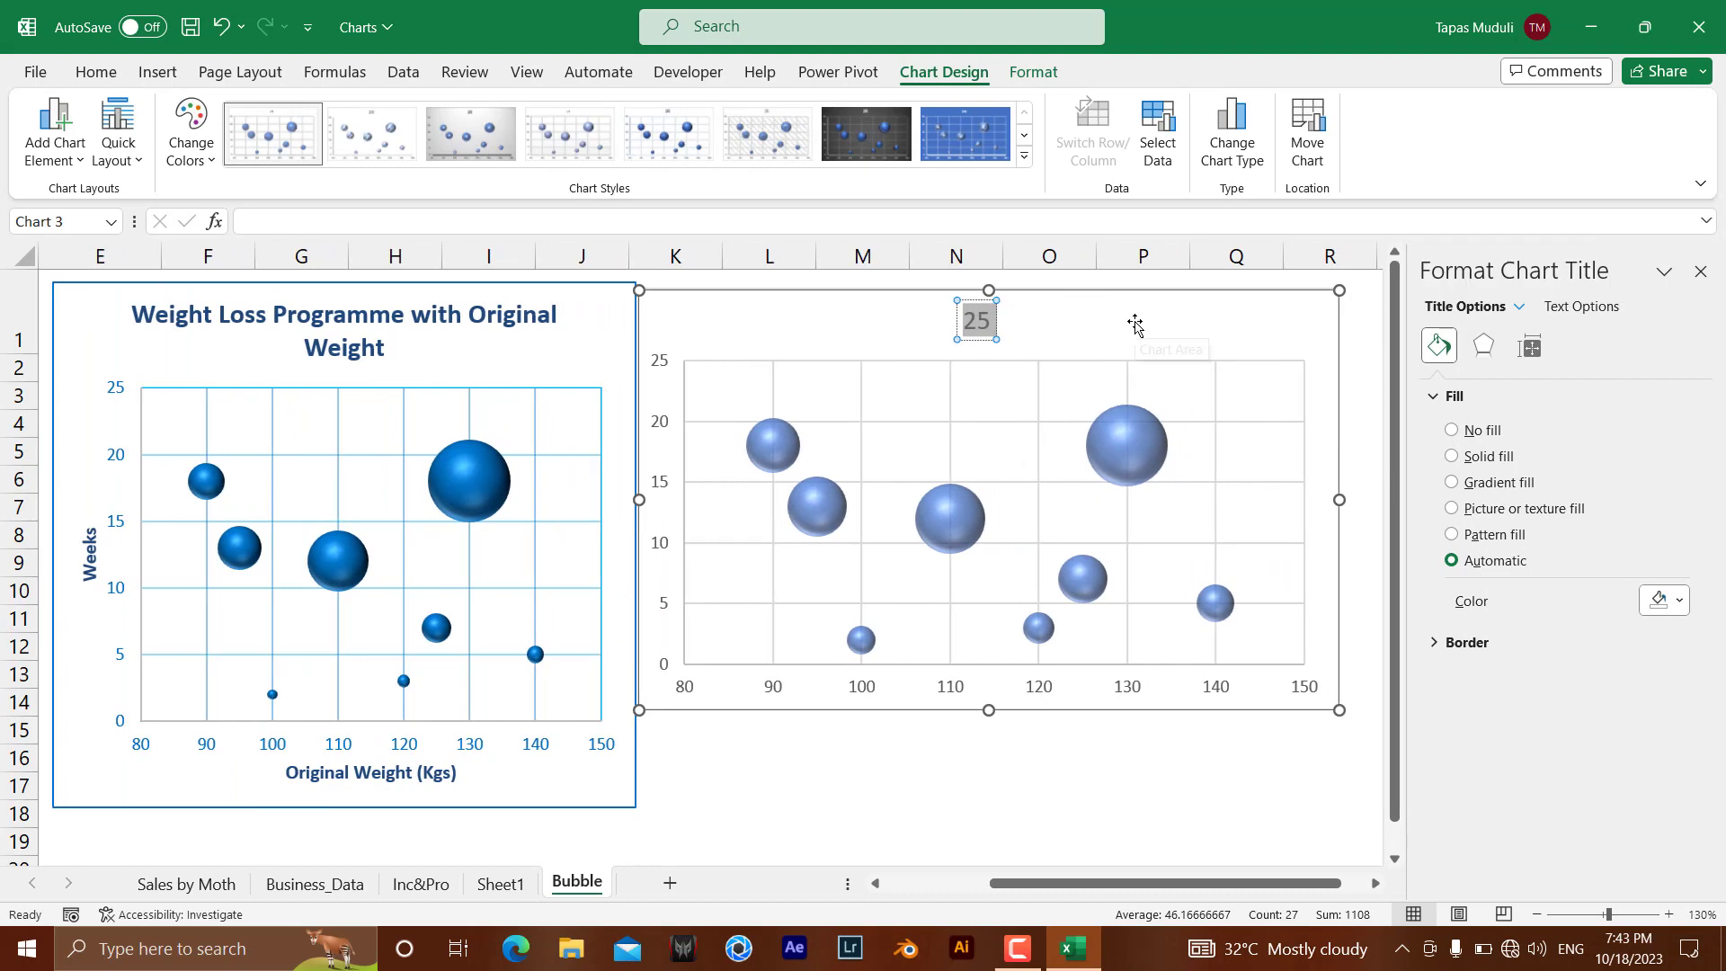
key(ctrl+v)
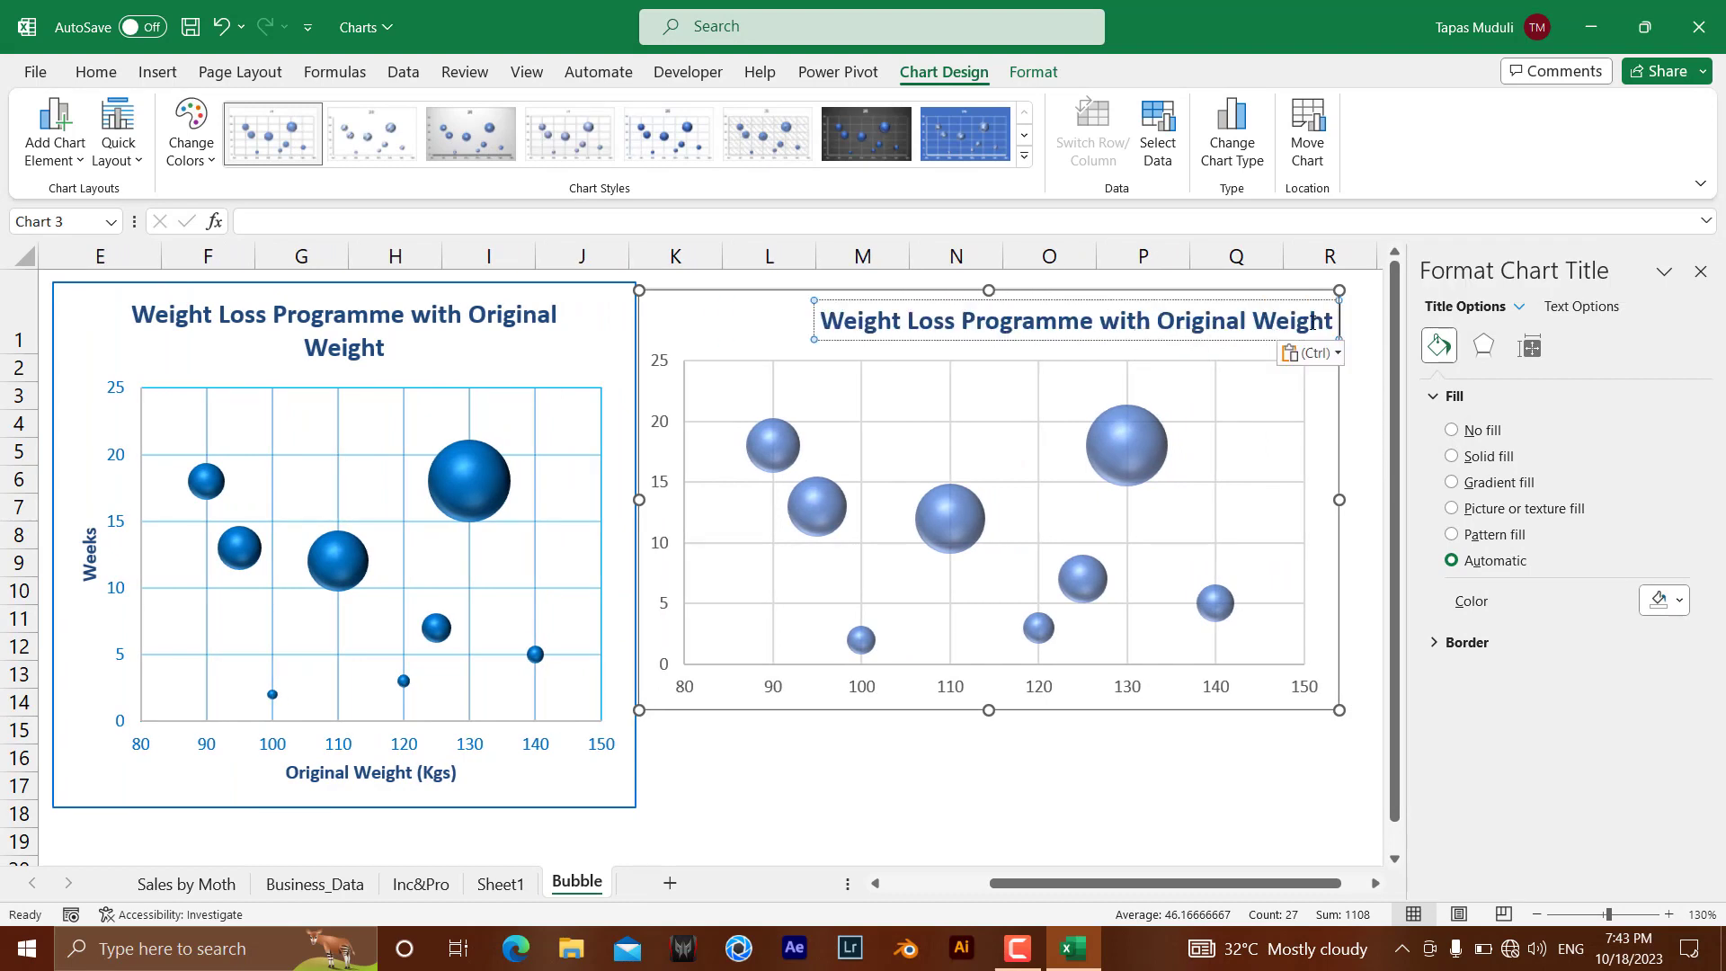
Centre the new chart's title above its plot area and extend the chart downward to align with the example's lower edge
click(1700, 271)
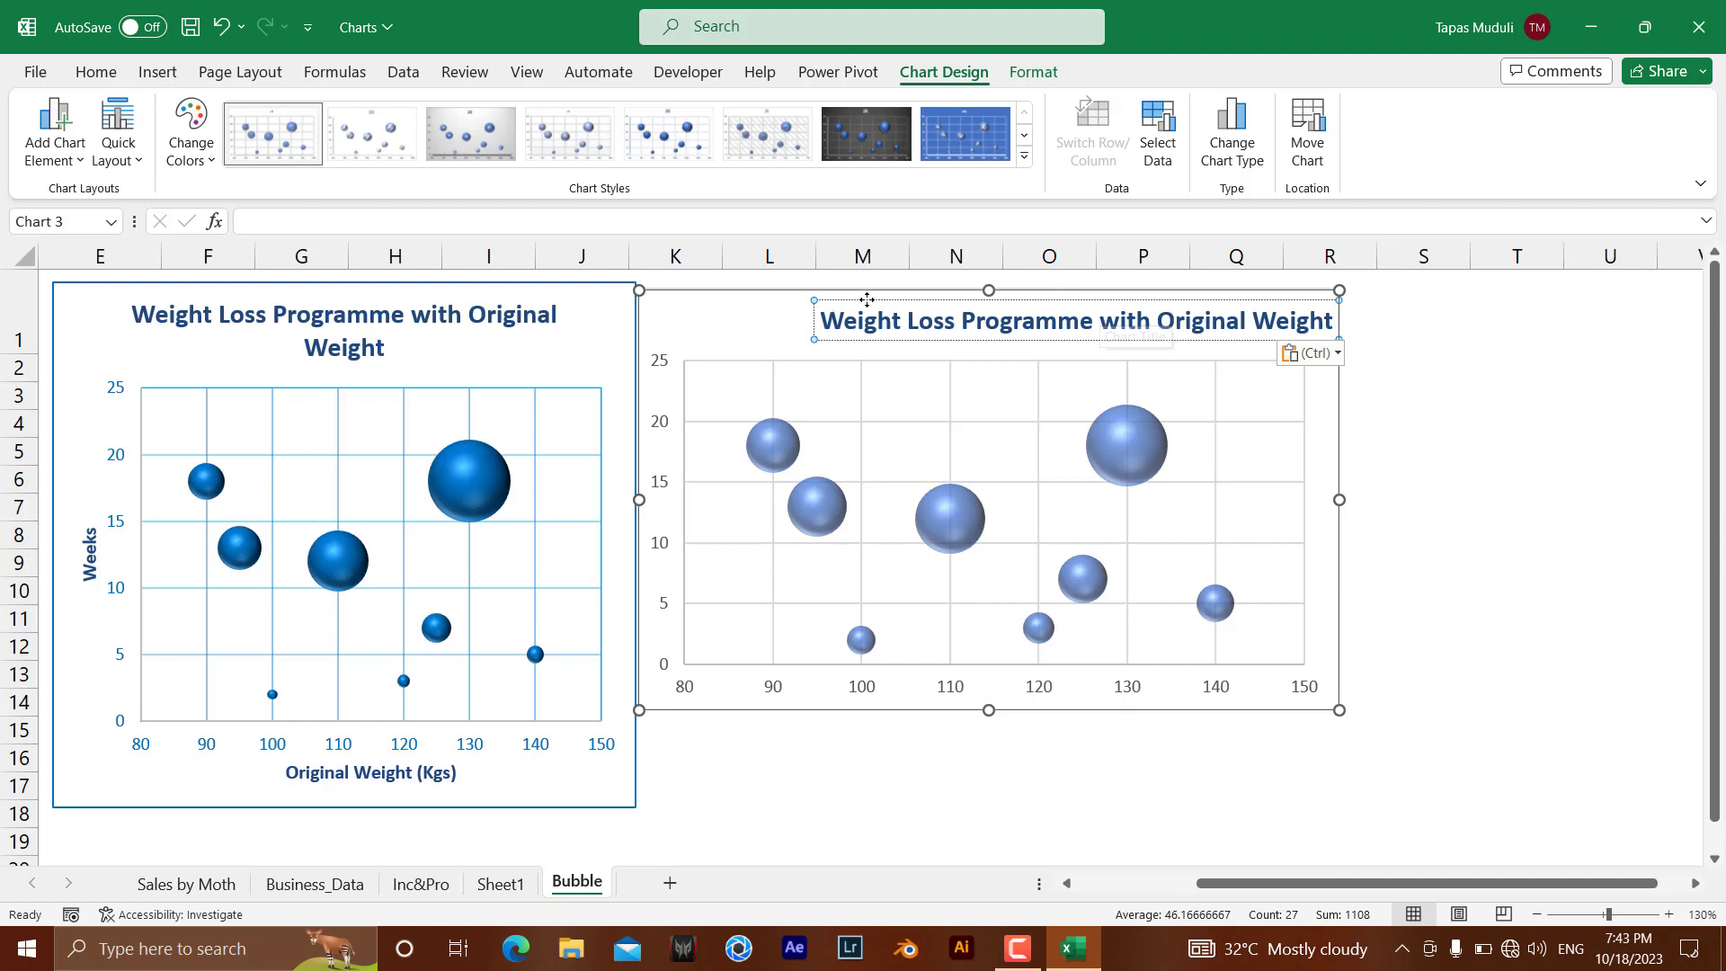
drag(858, 302, 778, 307)
drag(771, 307, 771, 307)
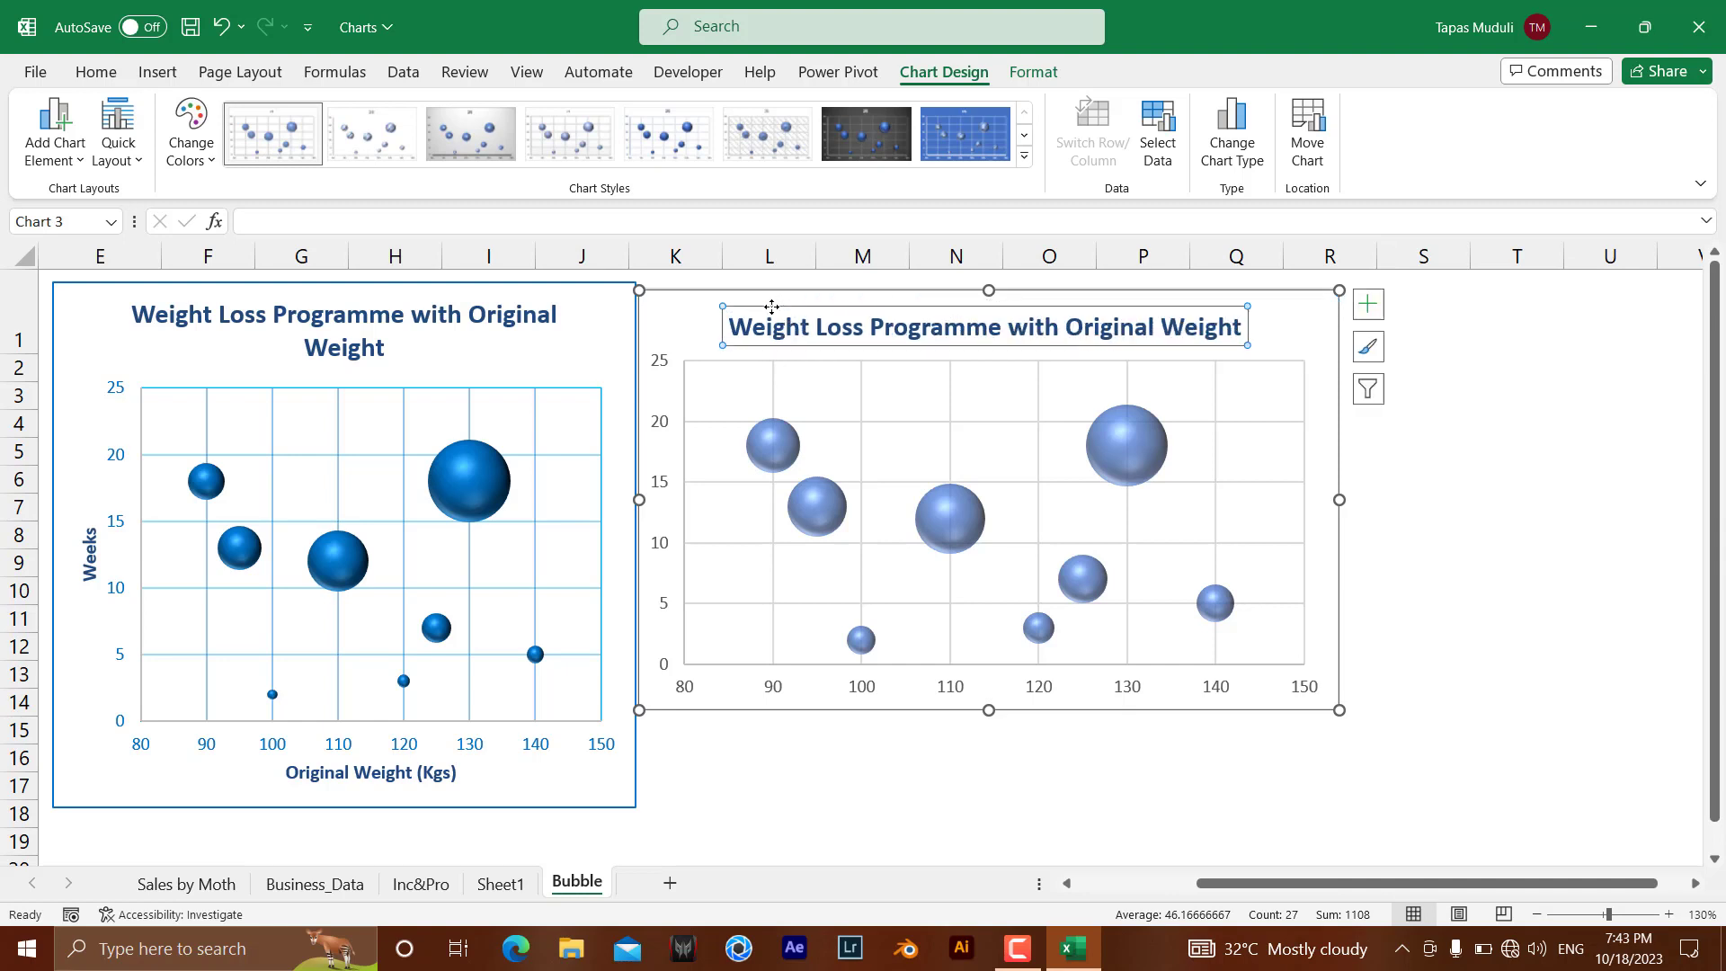
click(1161, 324)
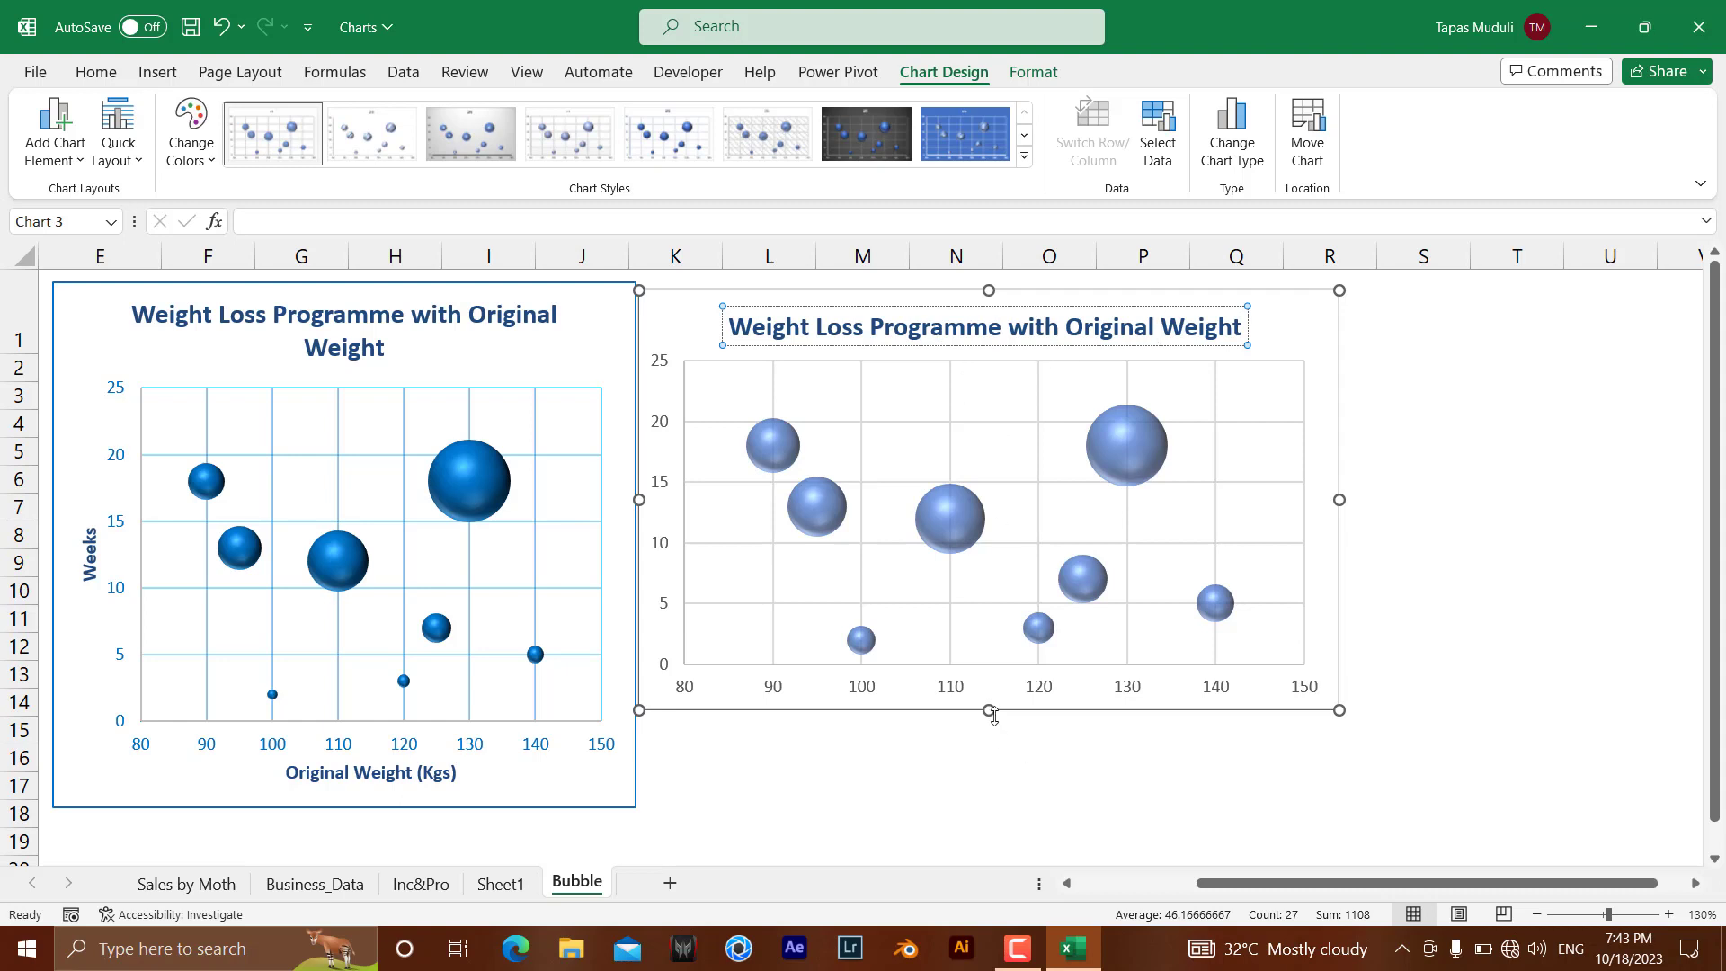
drag(990, 713, 988, 807)
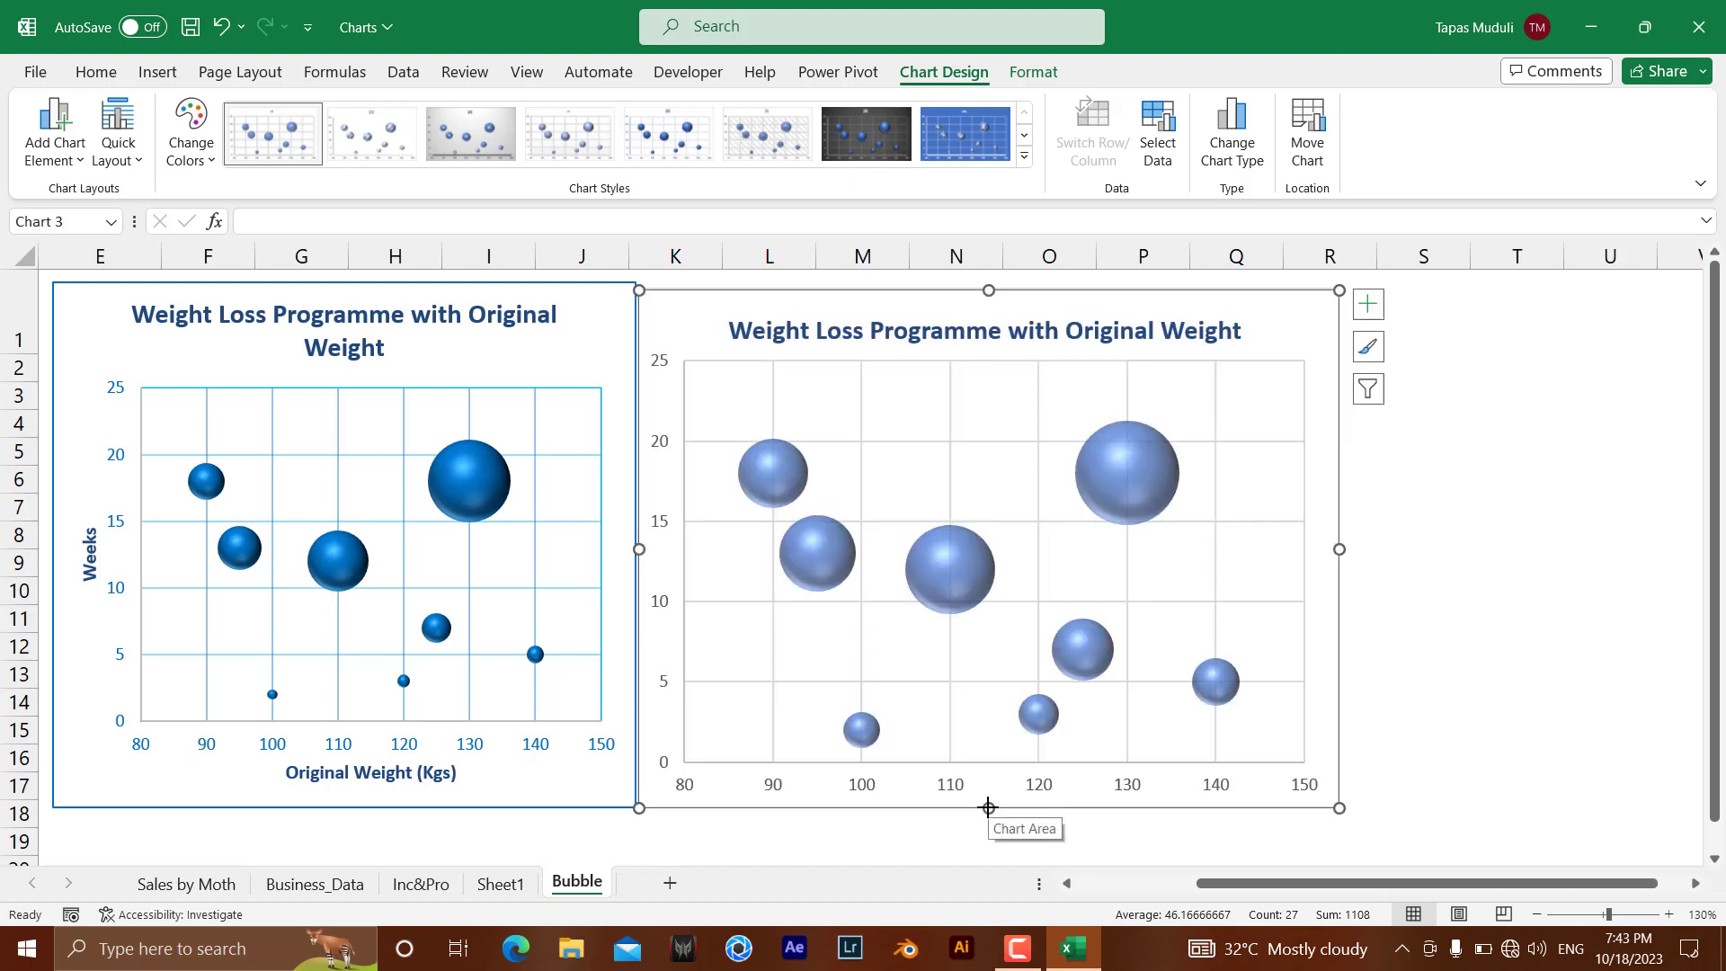
click(1030, 332)
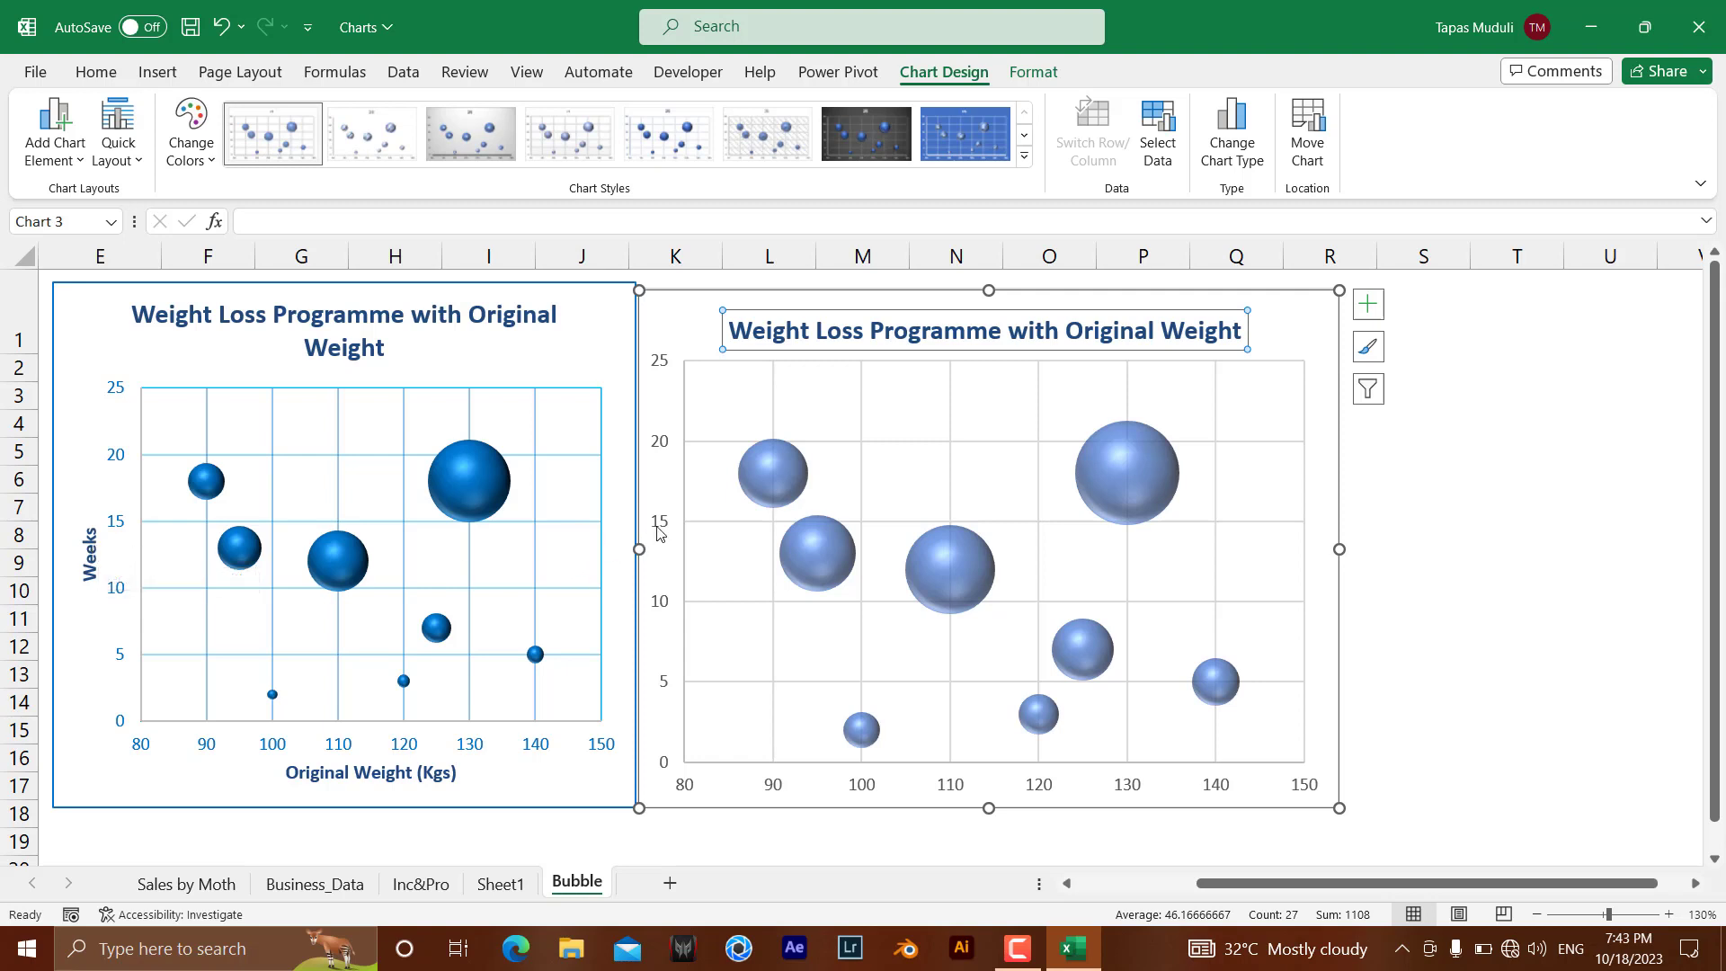
Add a primary horizontal axis title to the new chart and replace its text with "Original Weight (Kgs)" copied from the example
click(70, 157)
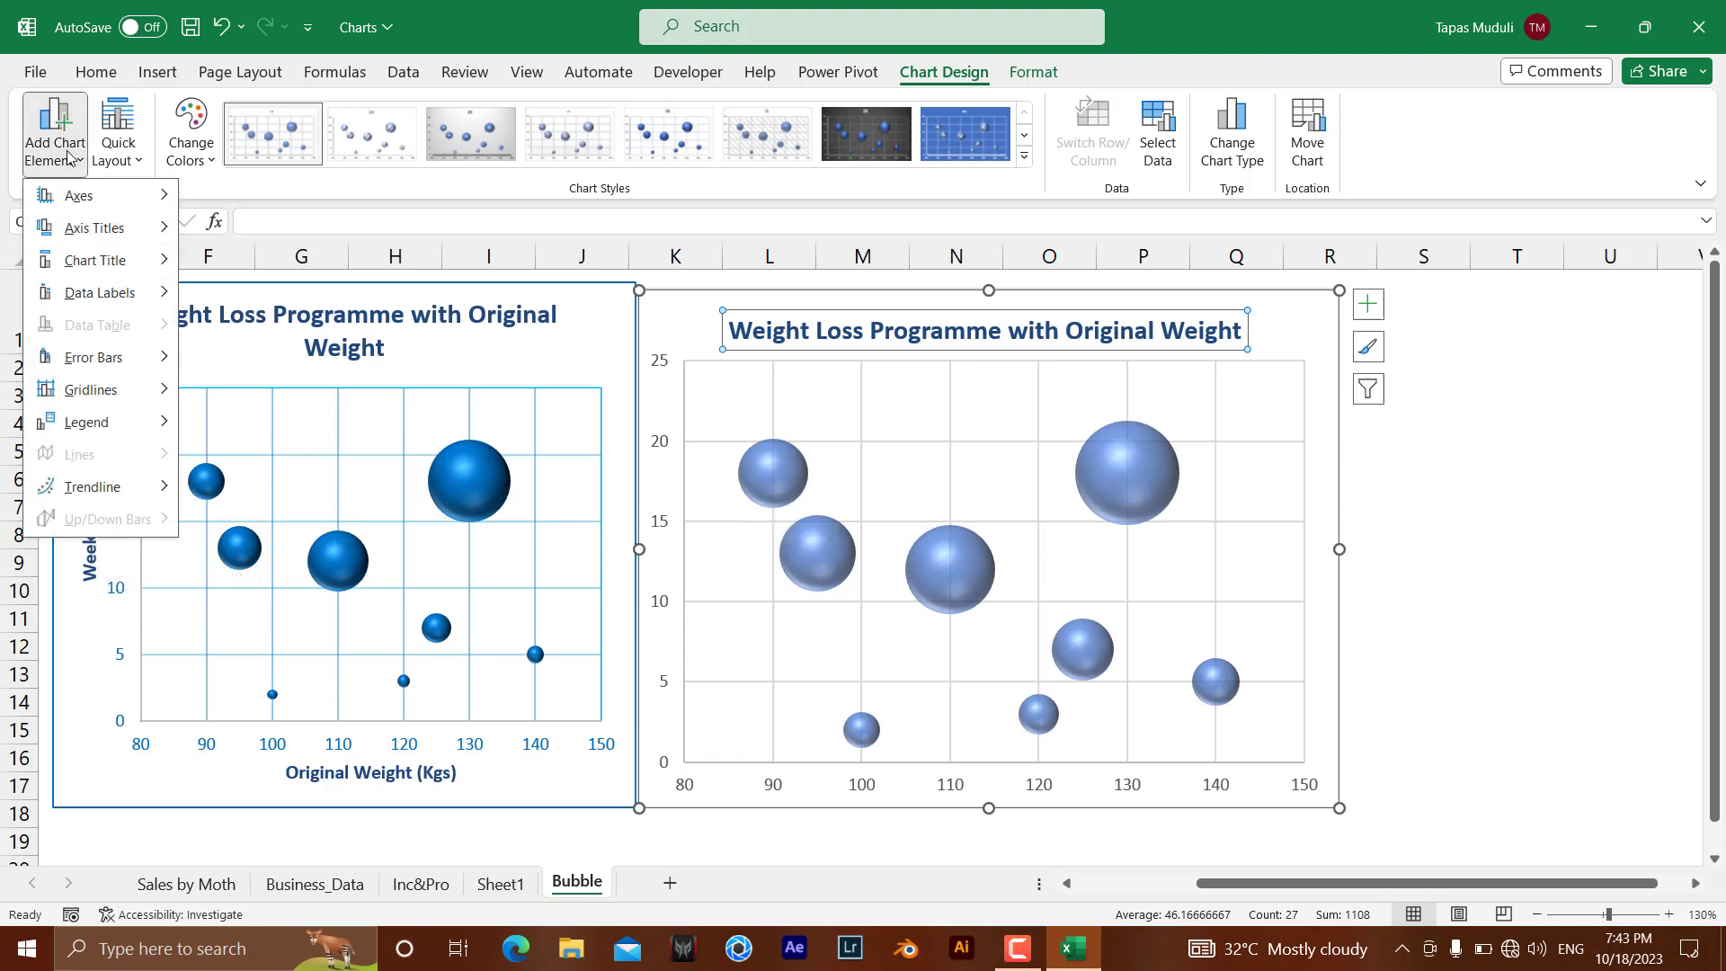
mouse_move(119, 236)
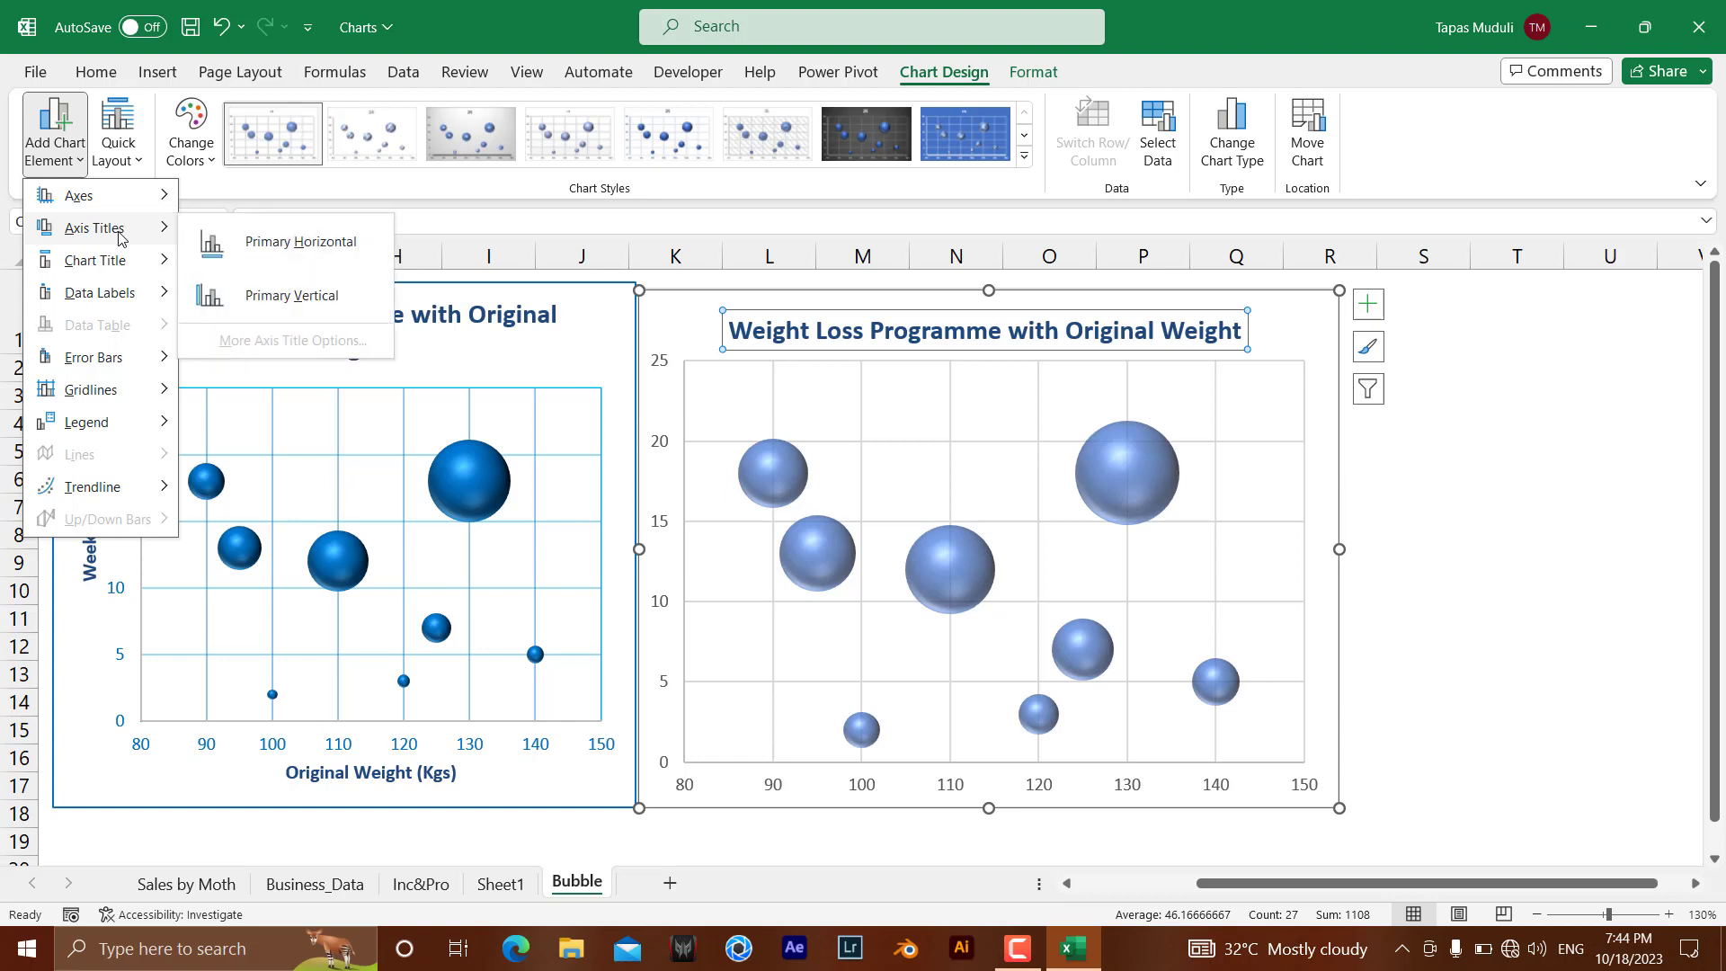
click(286, 242)
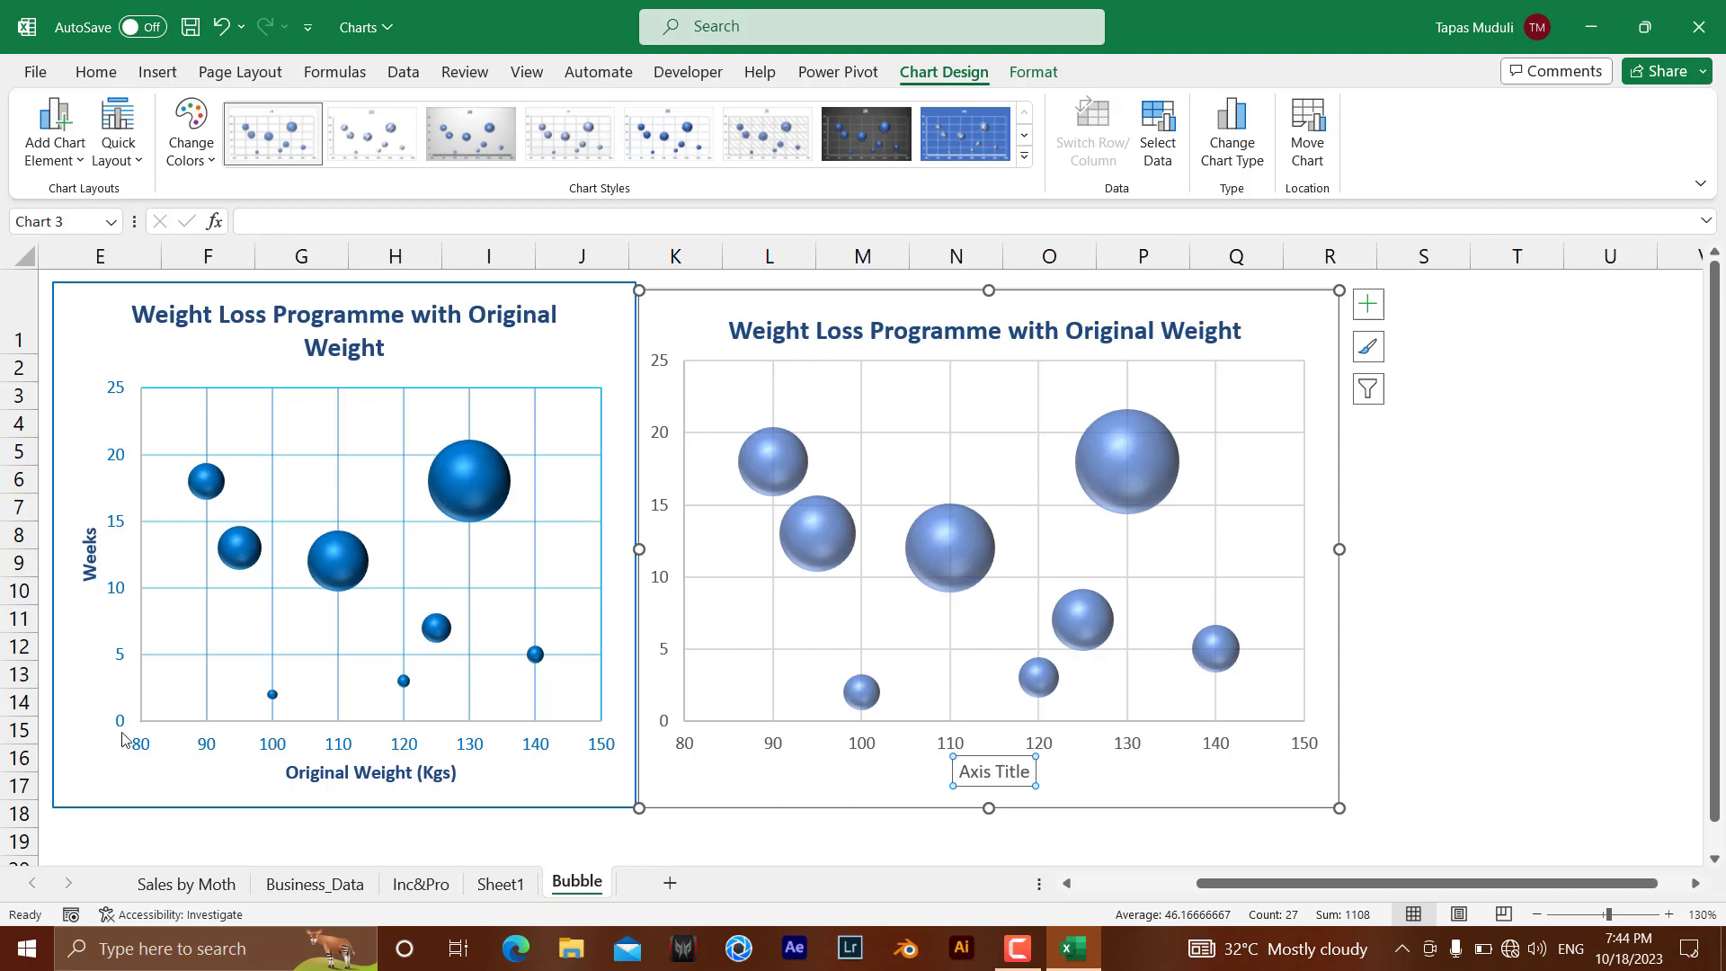
key(F9)
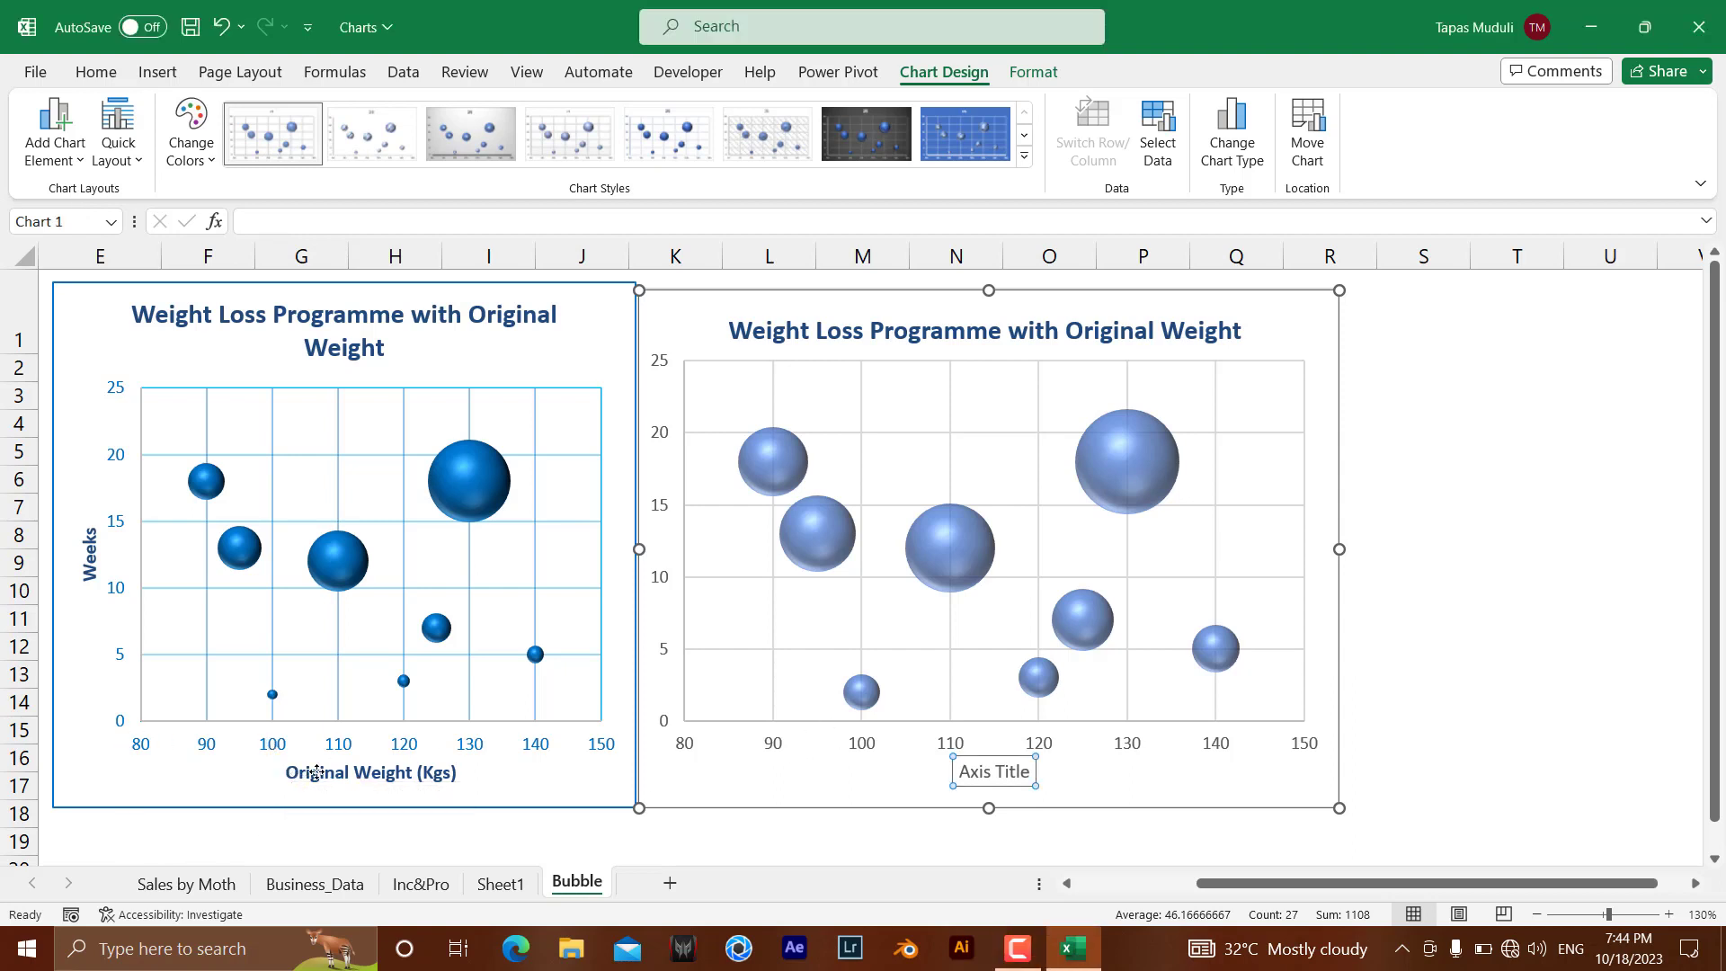
click(292, 773)
drag(286, 774, 456, 777)
key(ctrl+c)
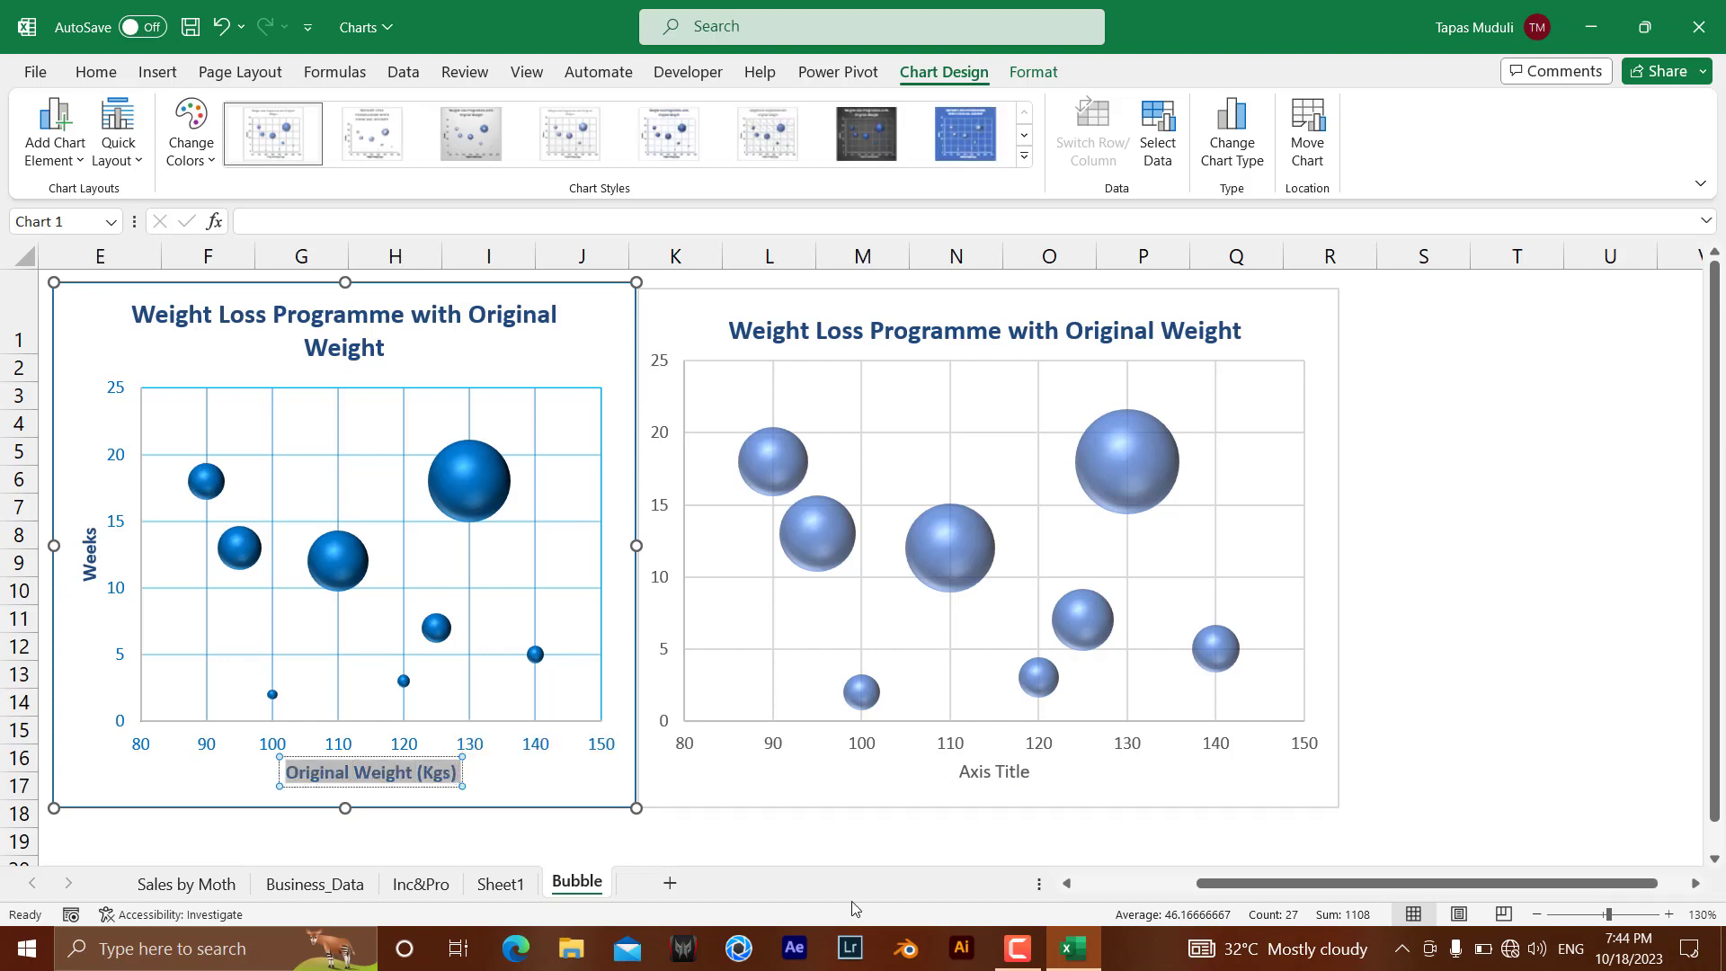
click(964, 771)
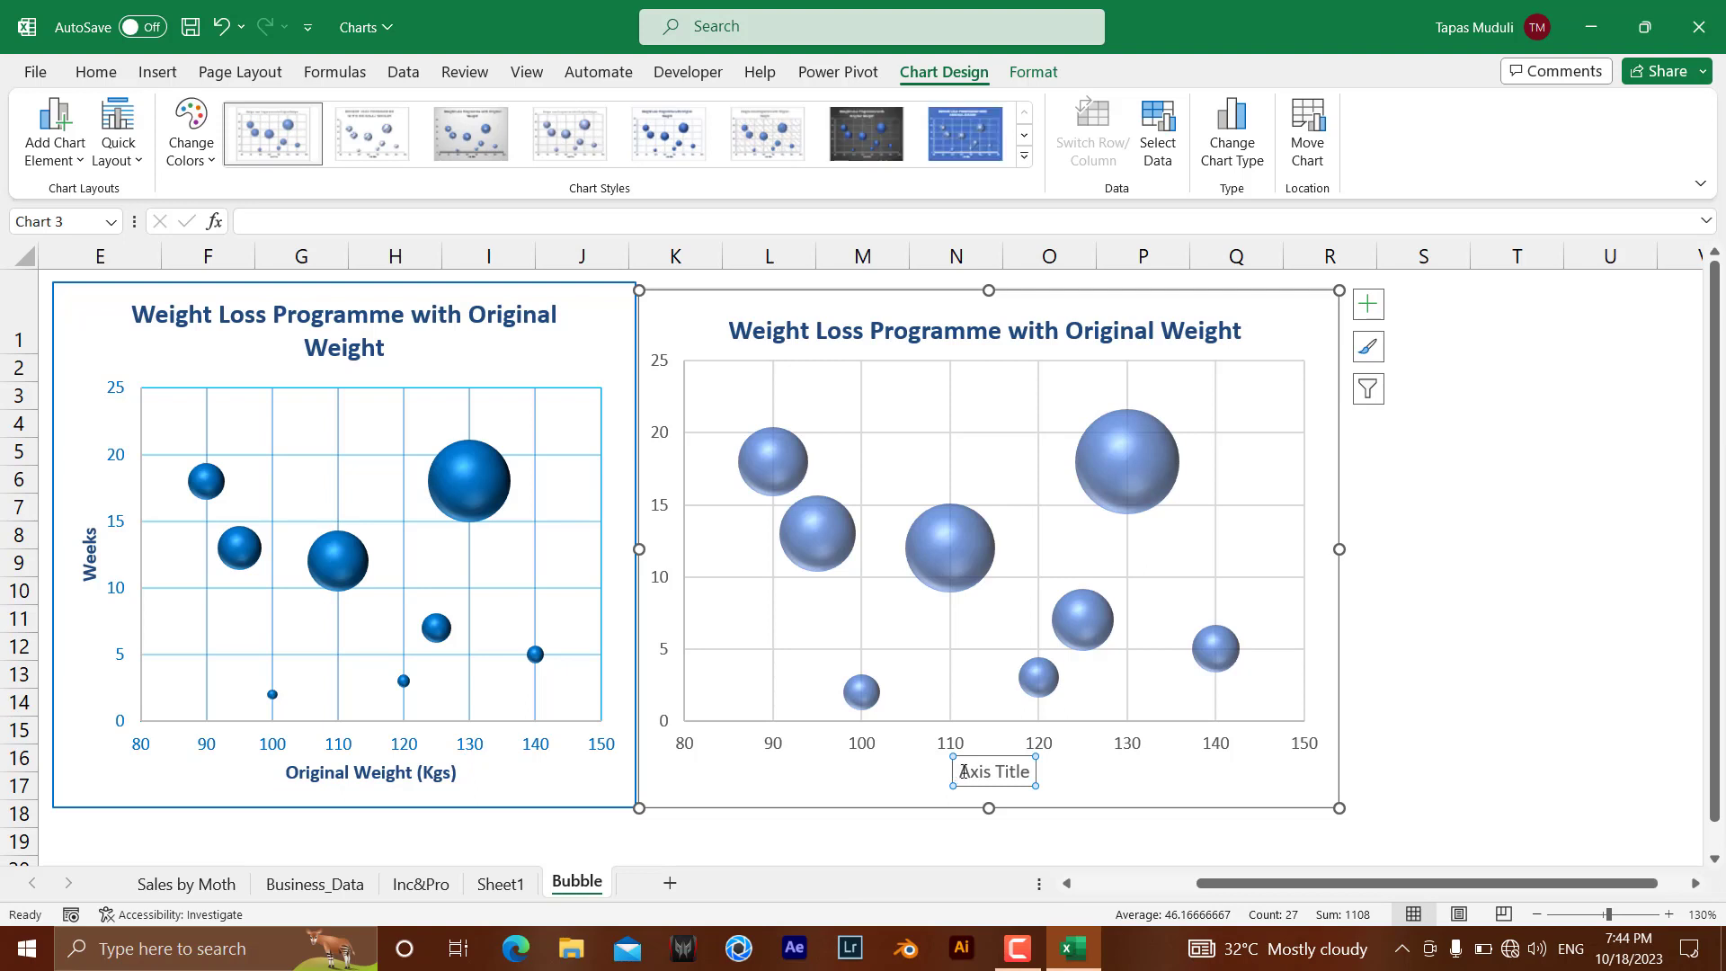
drag(964, 771, 1040, 770)
key(ctrl+v)
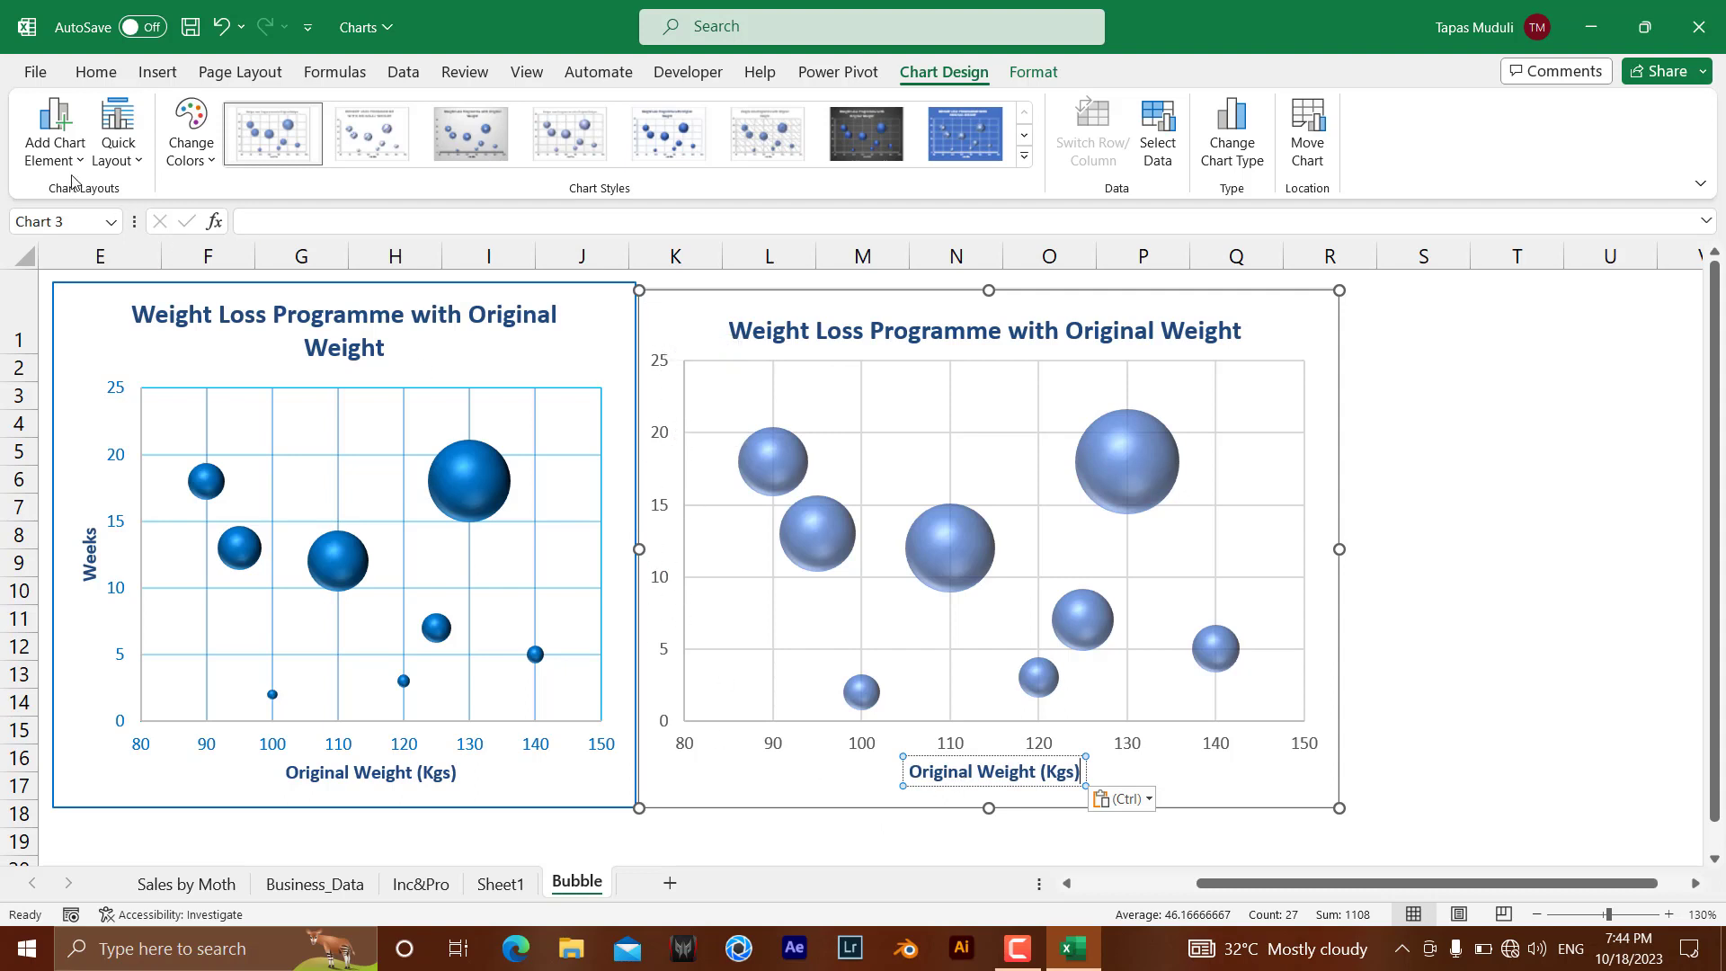
Add a primary vertical axis title to the new chart and replace its text with "Weeks" copied from the example
click(55, 135)
mouse_move(107, 231)
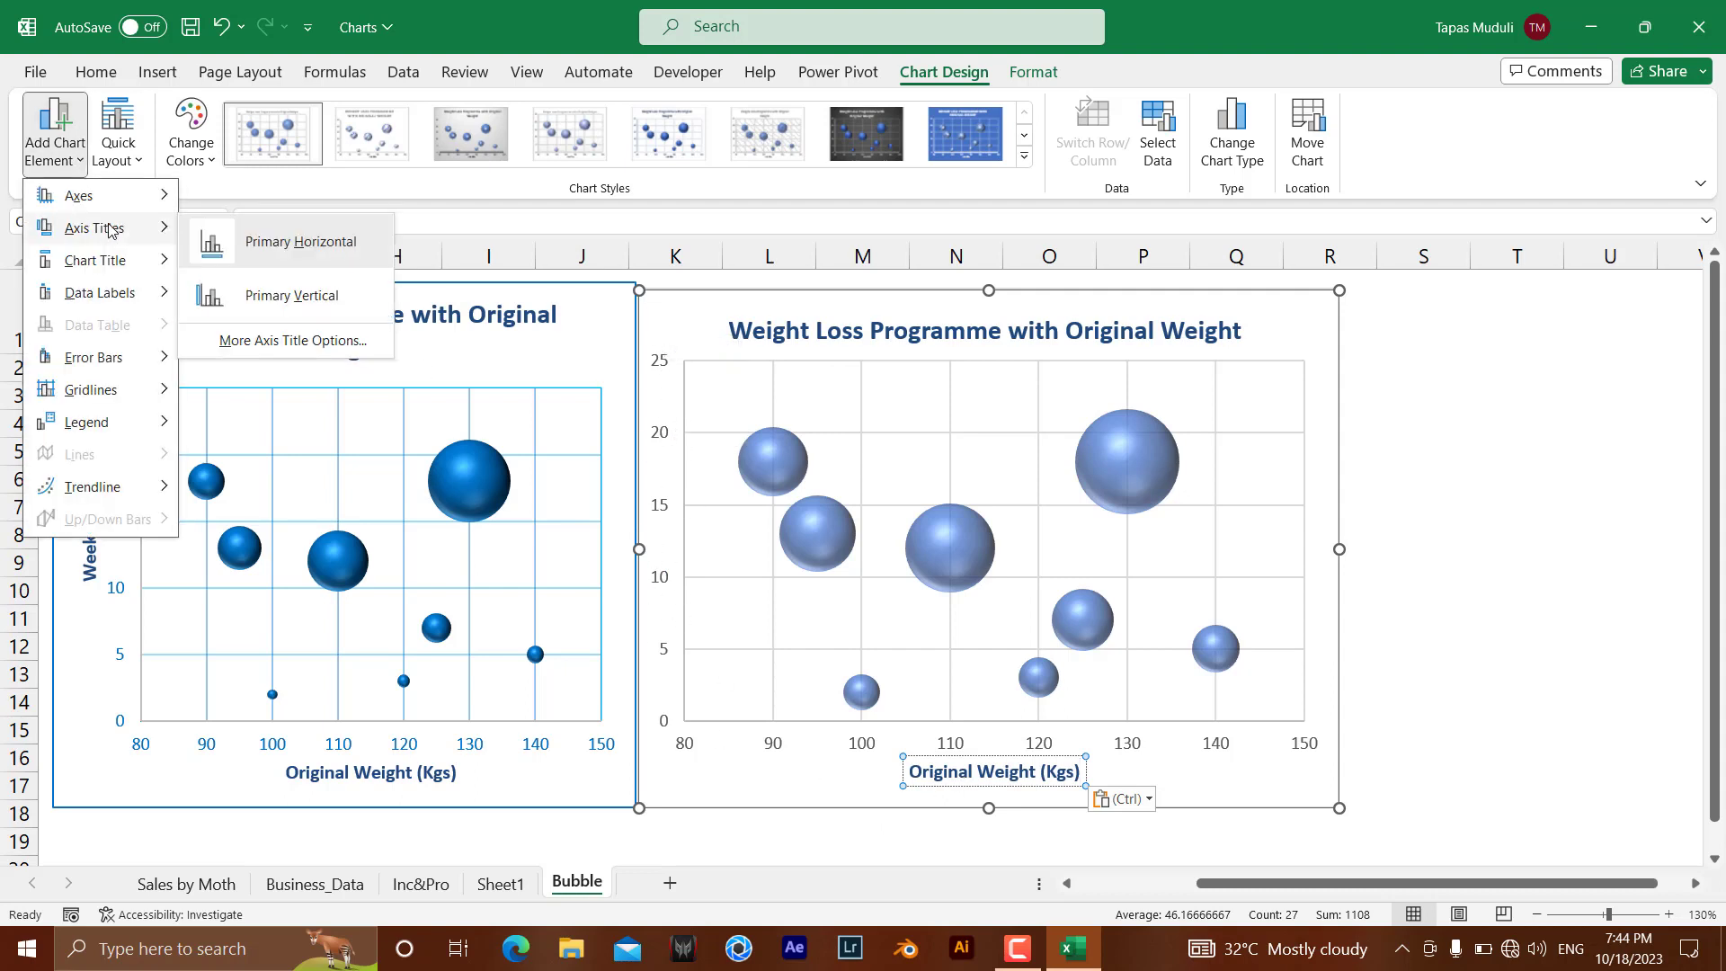
click(270, 292)
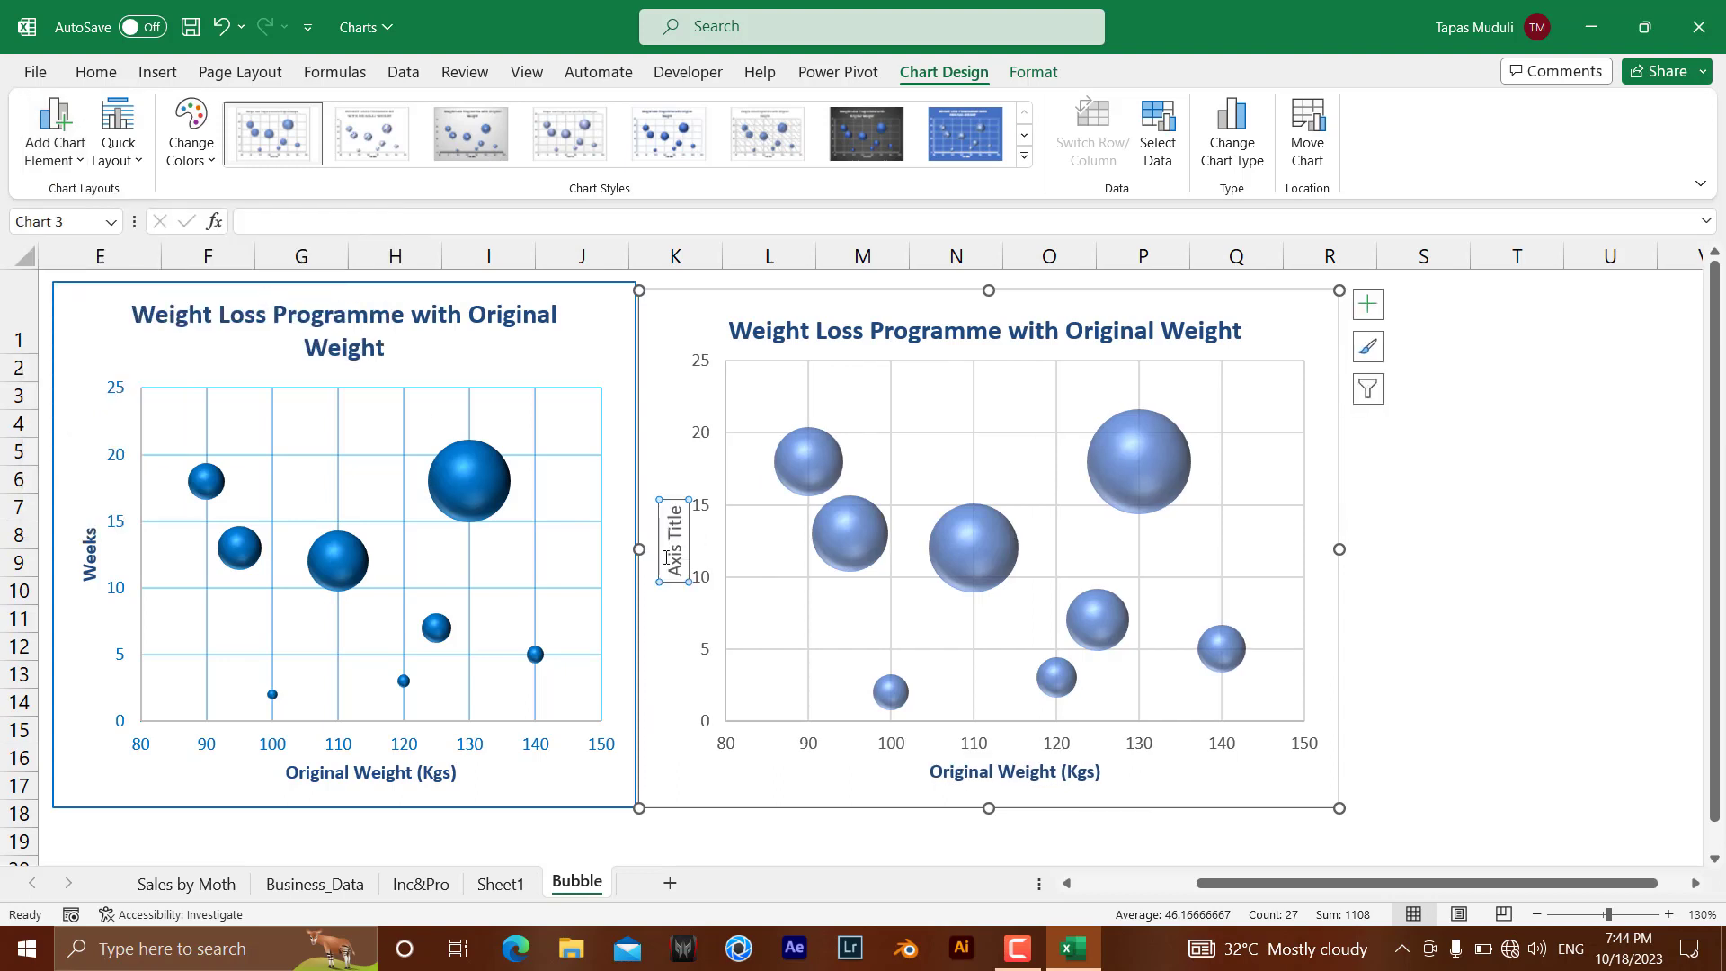
click(91, 575)
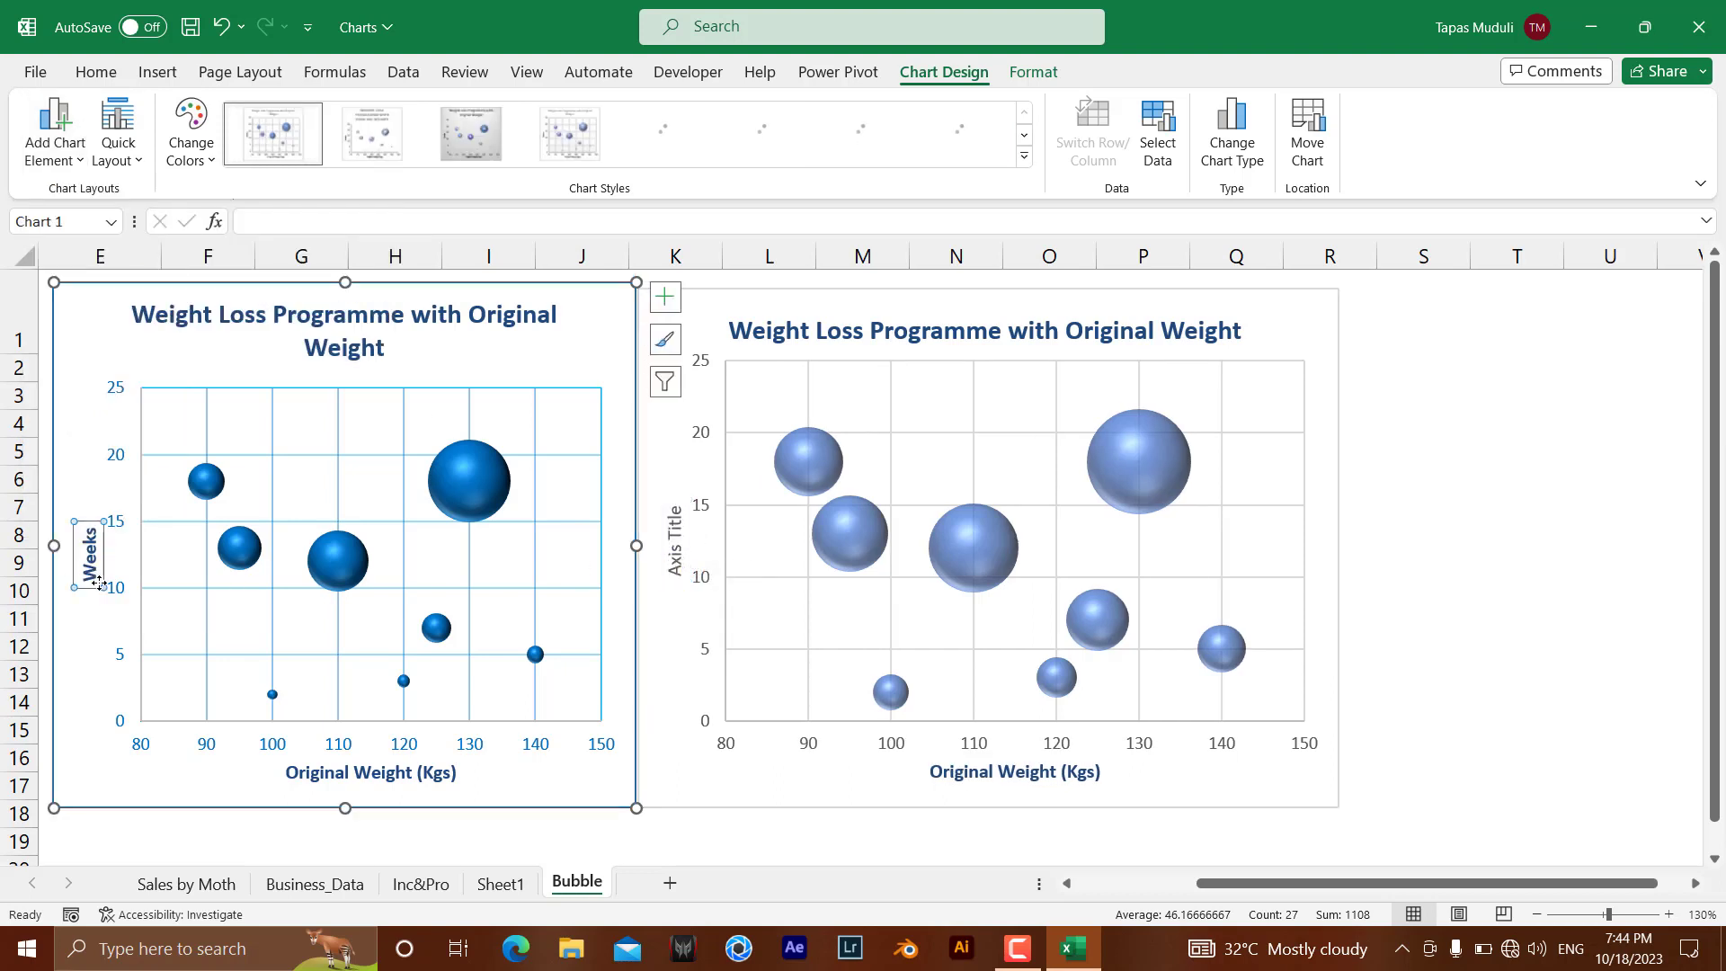
drag(89, 582, 86, 514)
key(ctrl+c)
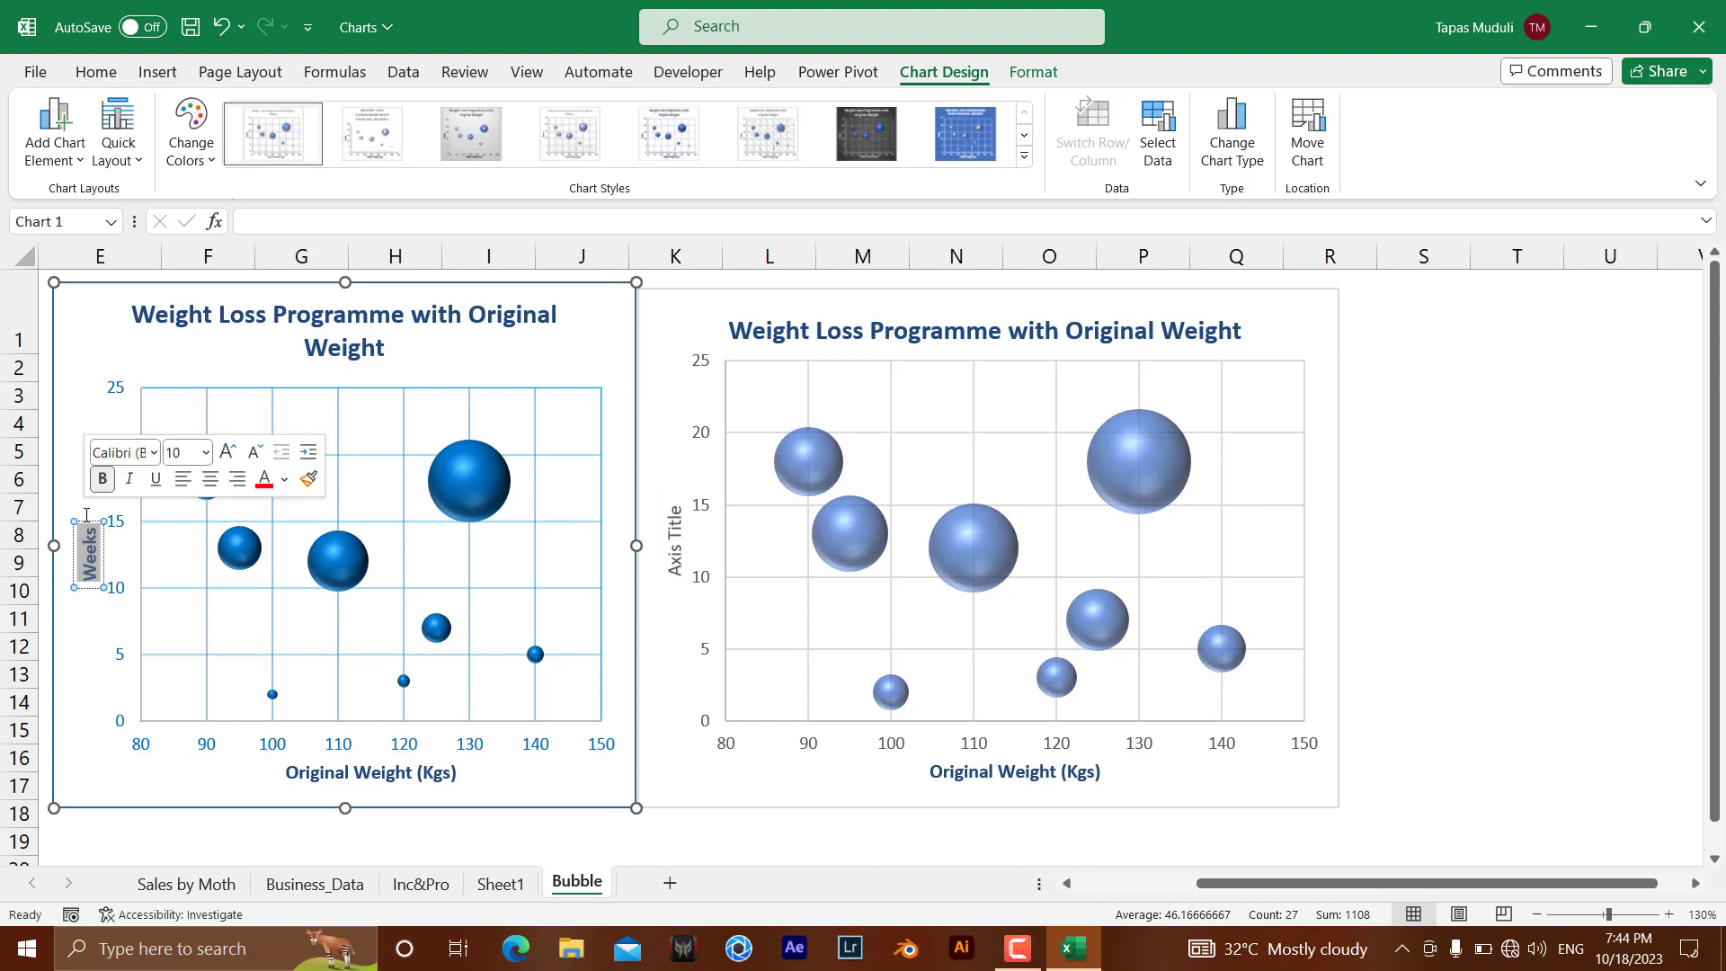
click(675, 569)
drag(675, 574, 678, 508)
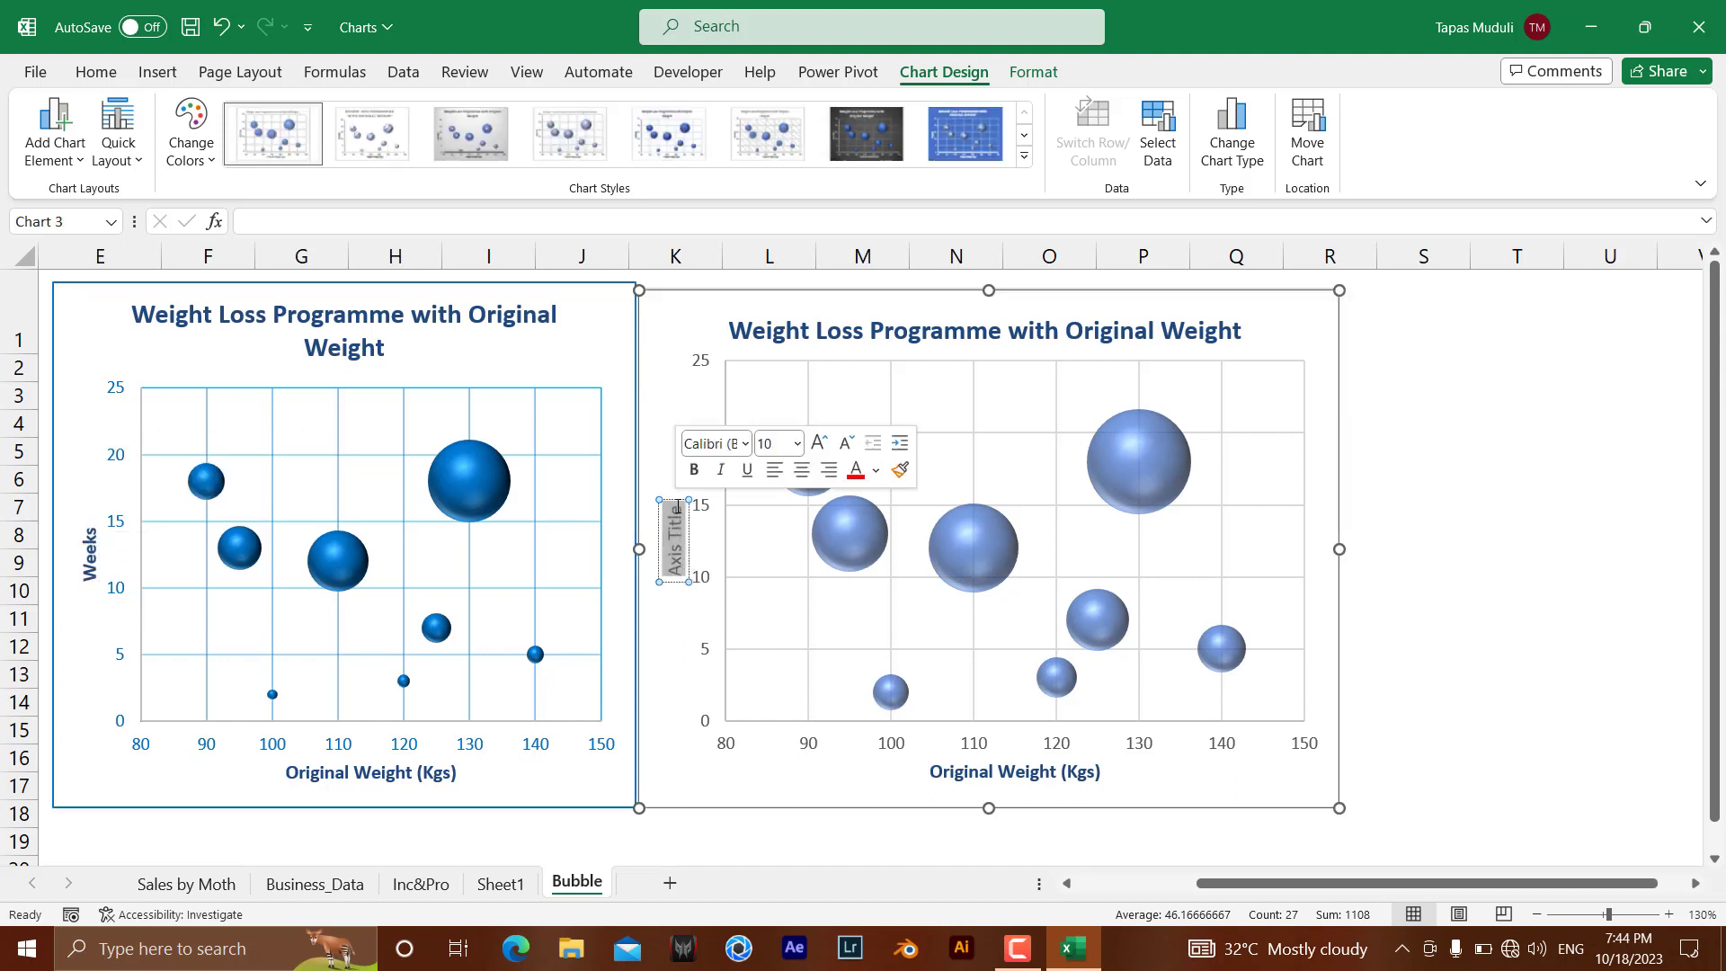
key(ctrl+v)
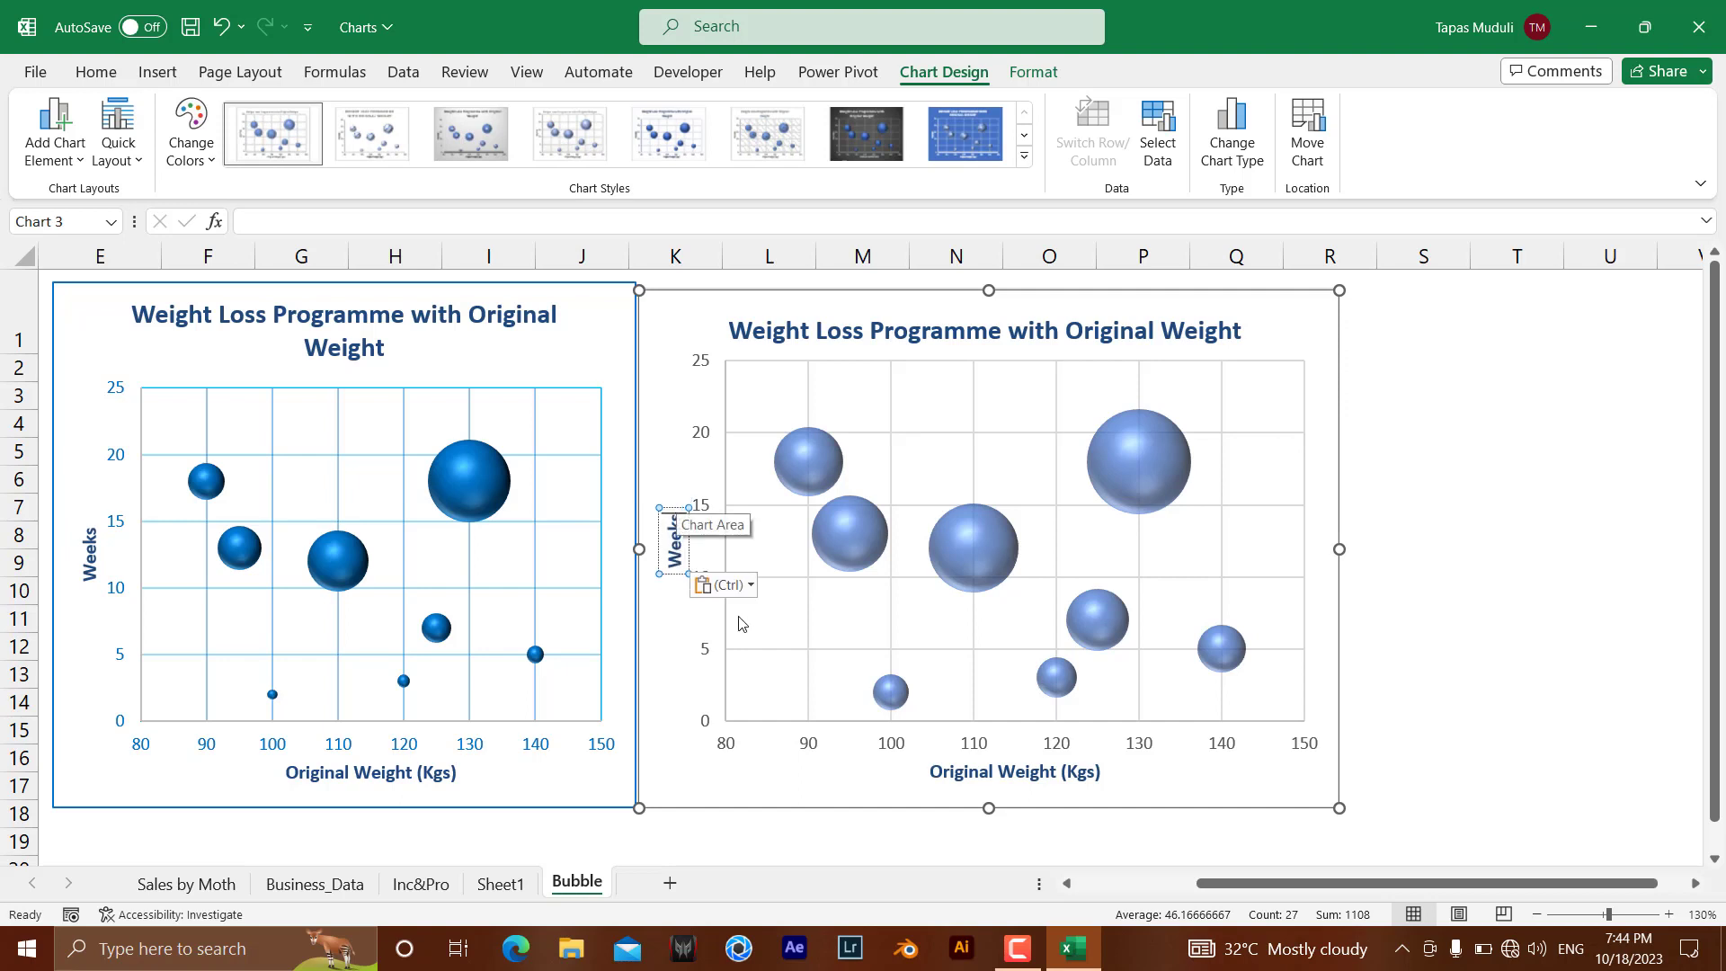
click(872, 845)
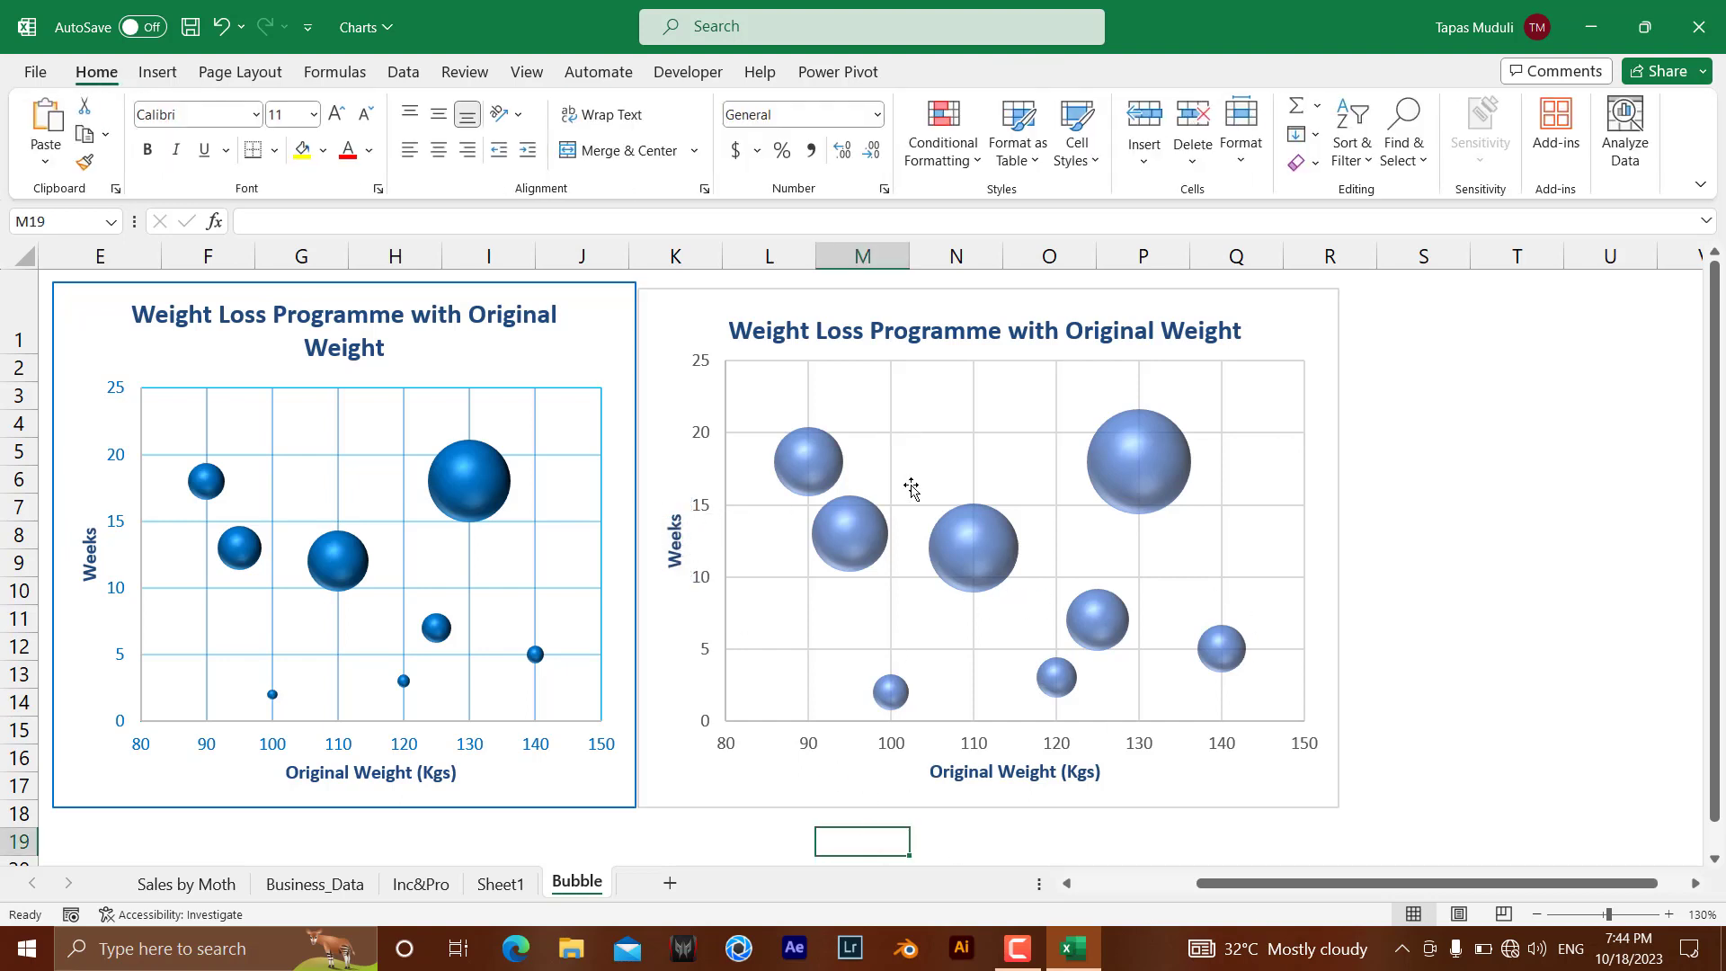
Give the new chart's bubbles a solid fill in standard Blue and narrow the chart from its outer side
click(991, 566)
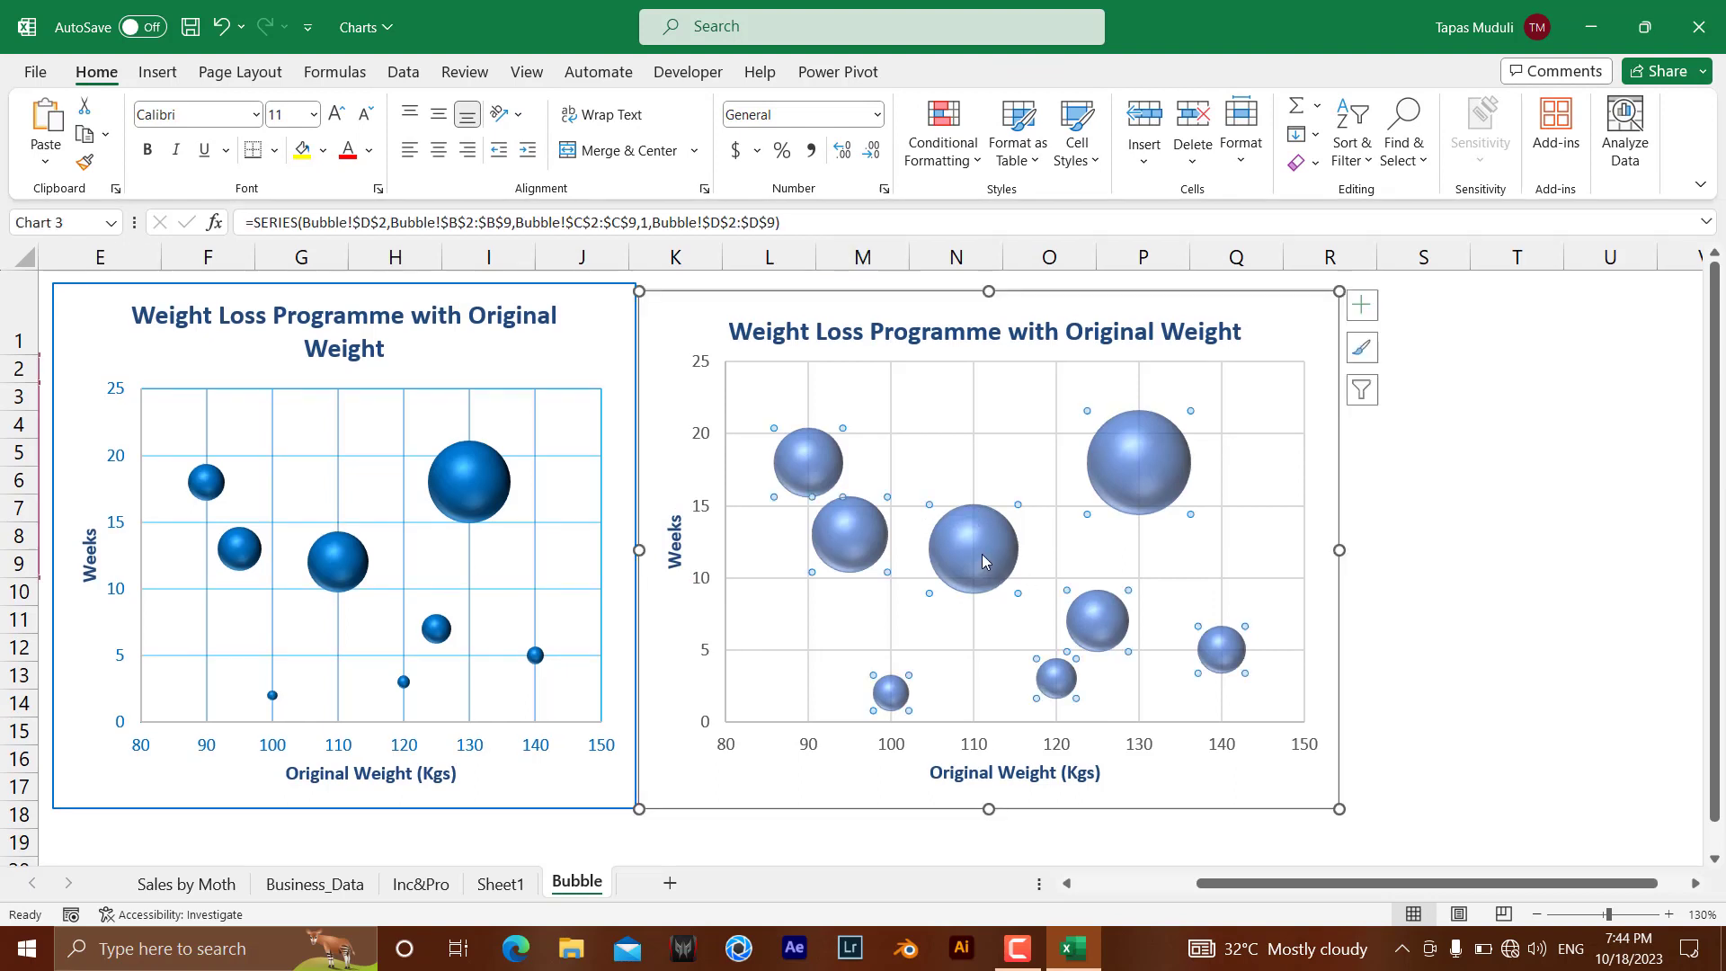
mouse_move(496, 506)
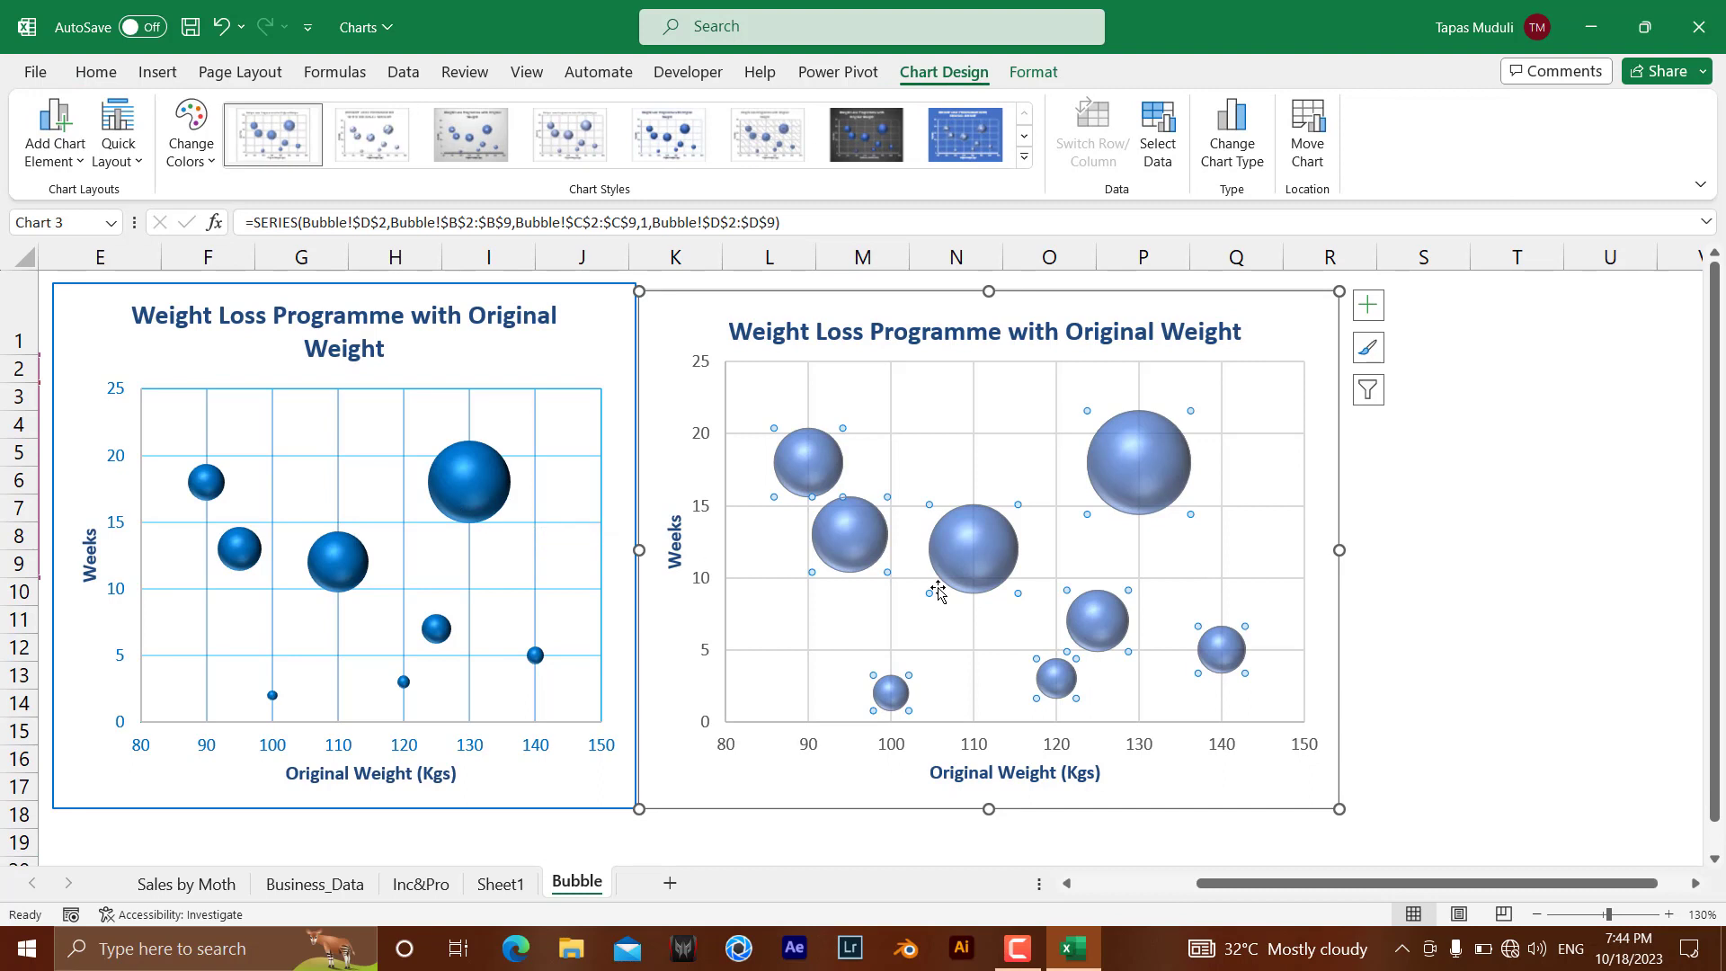
right_click(967, 560)
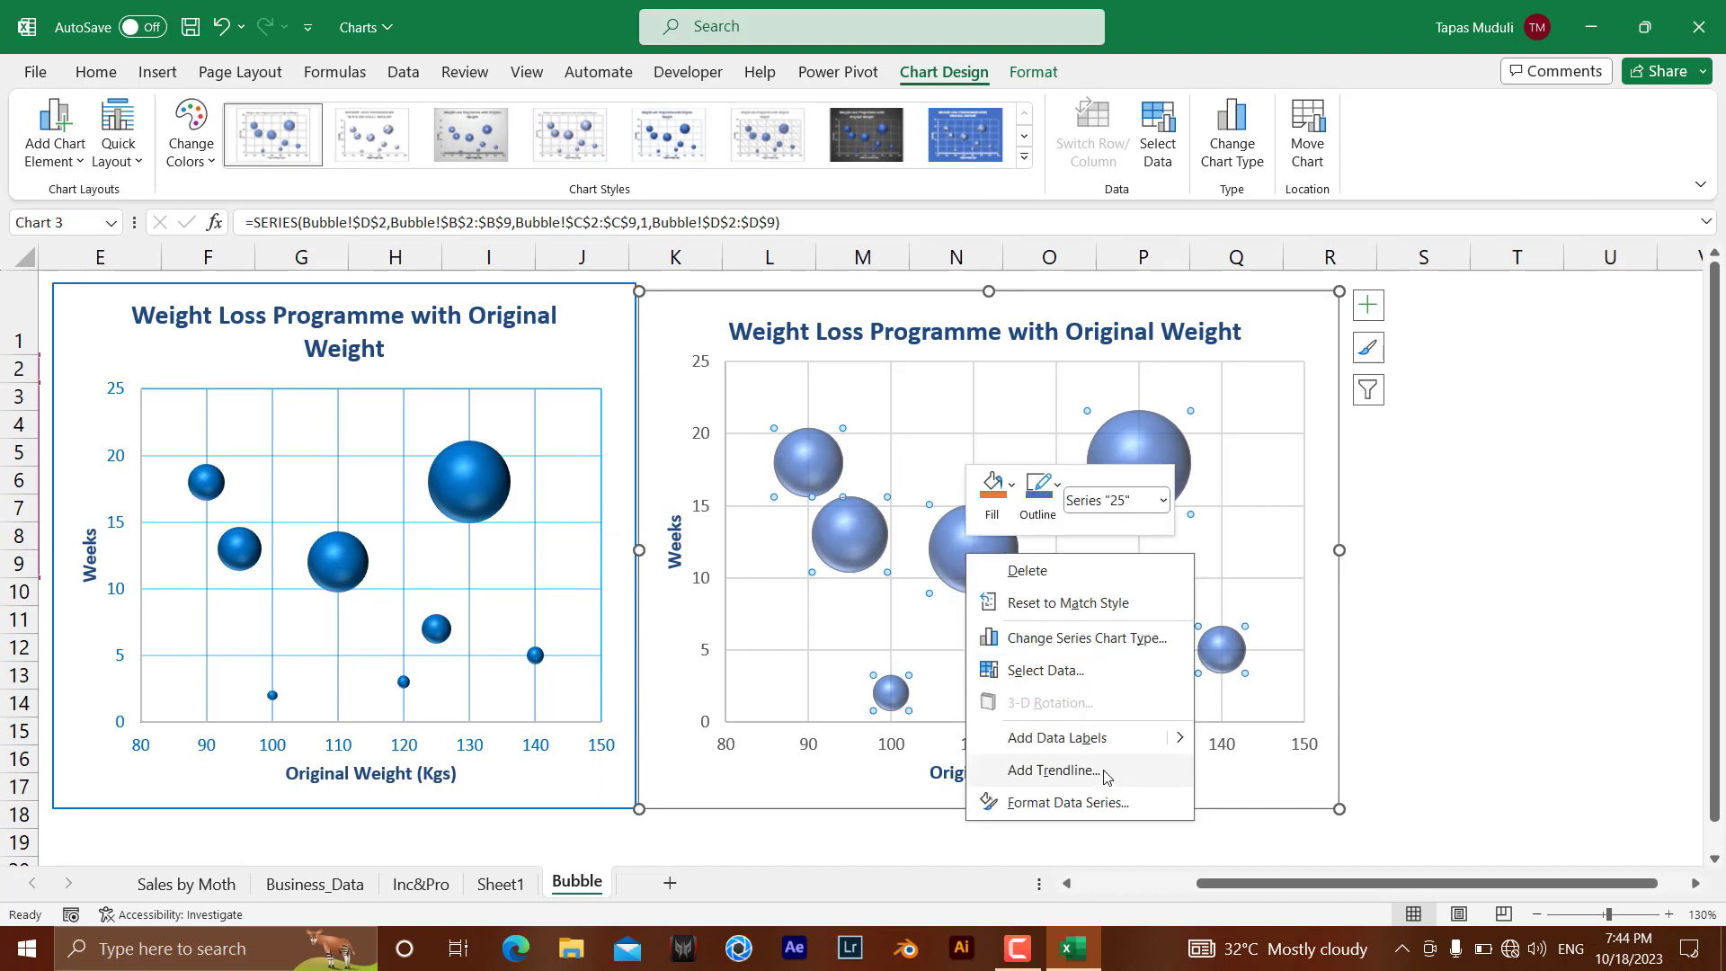
click(1092, 803)
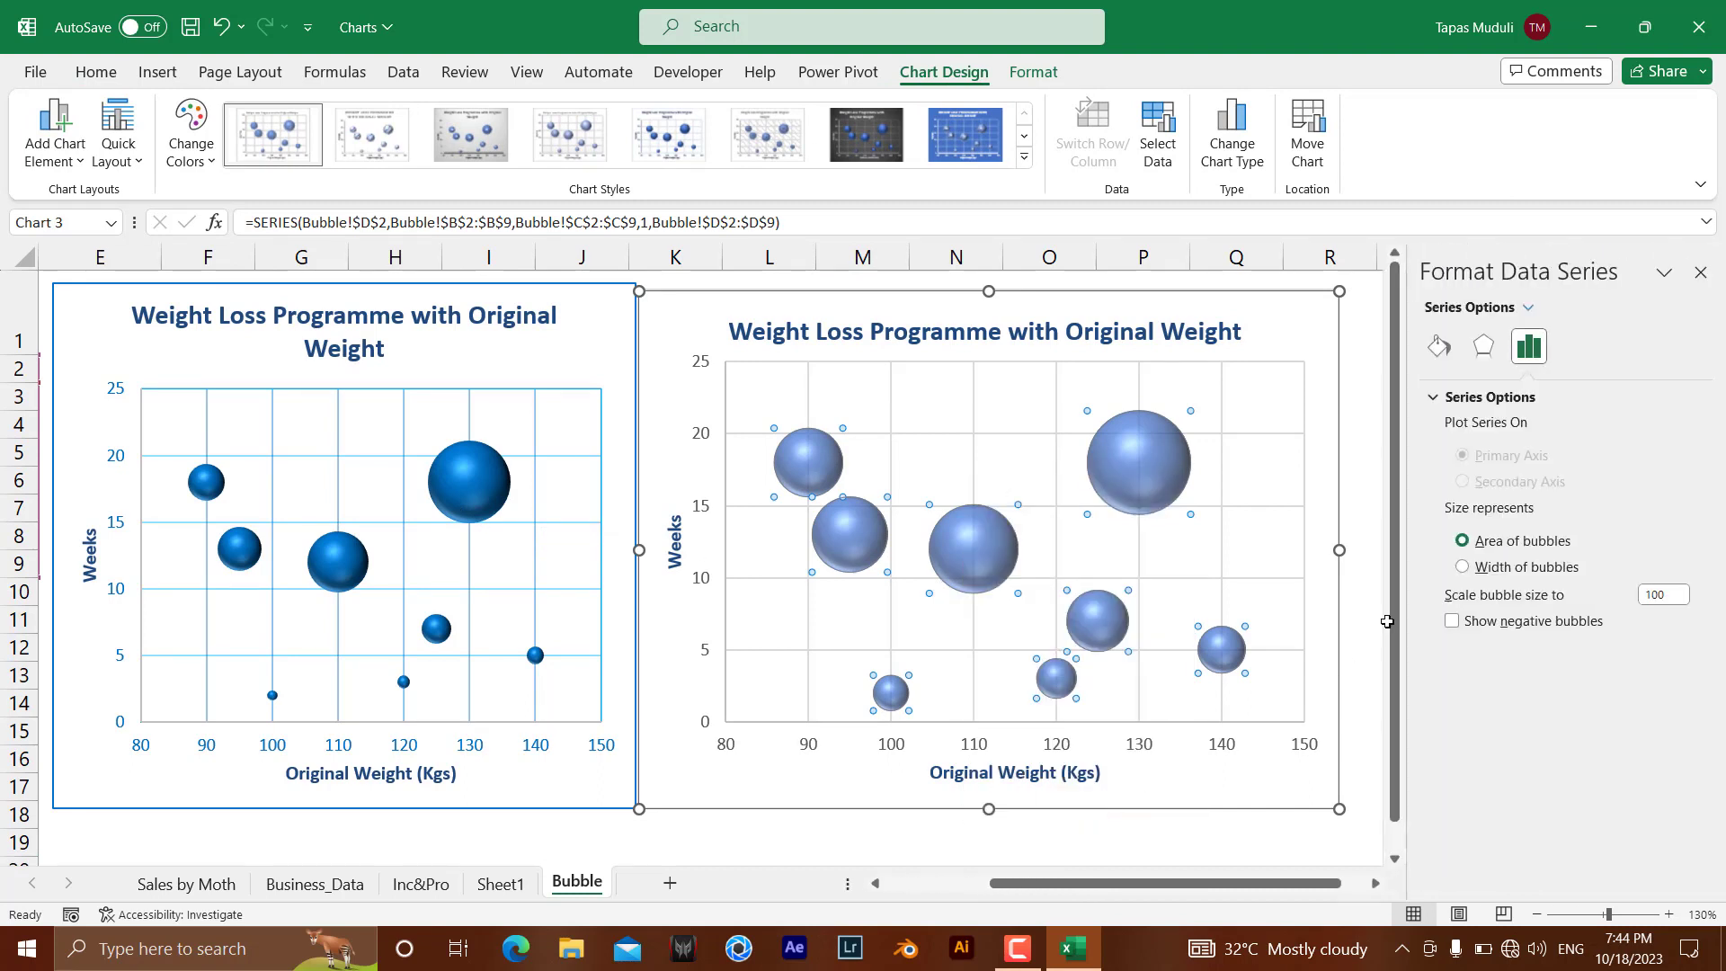
click(1441, 349)
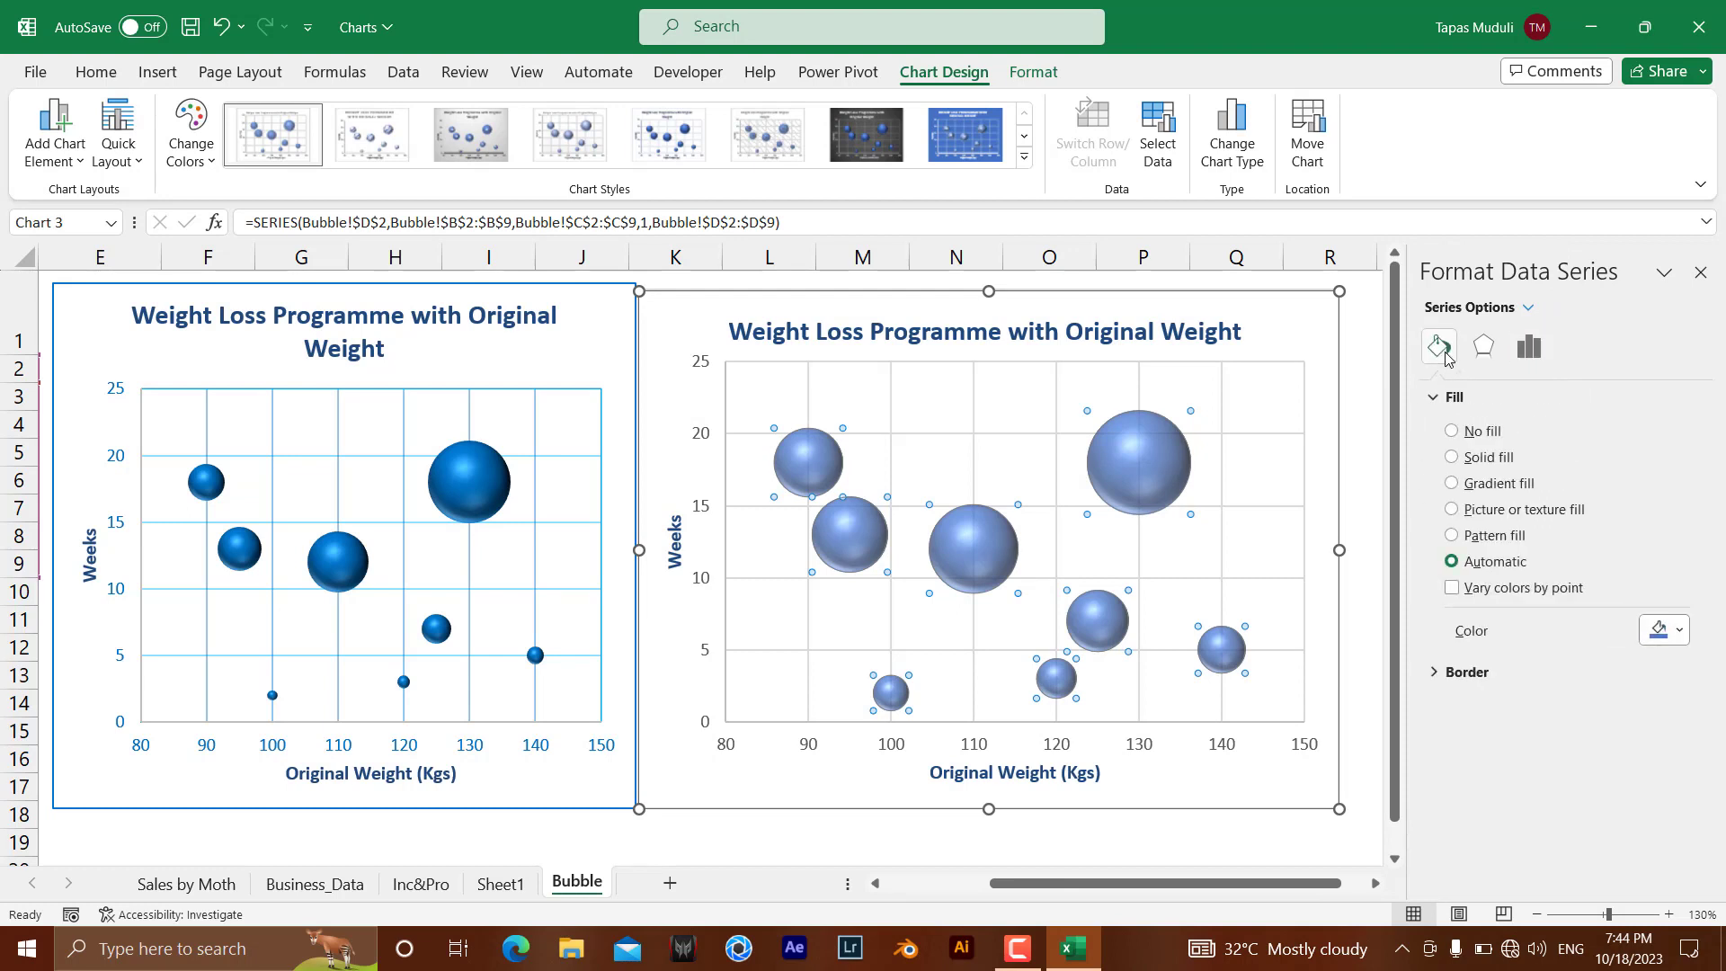
click(1679, 631)
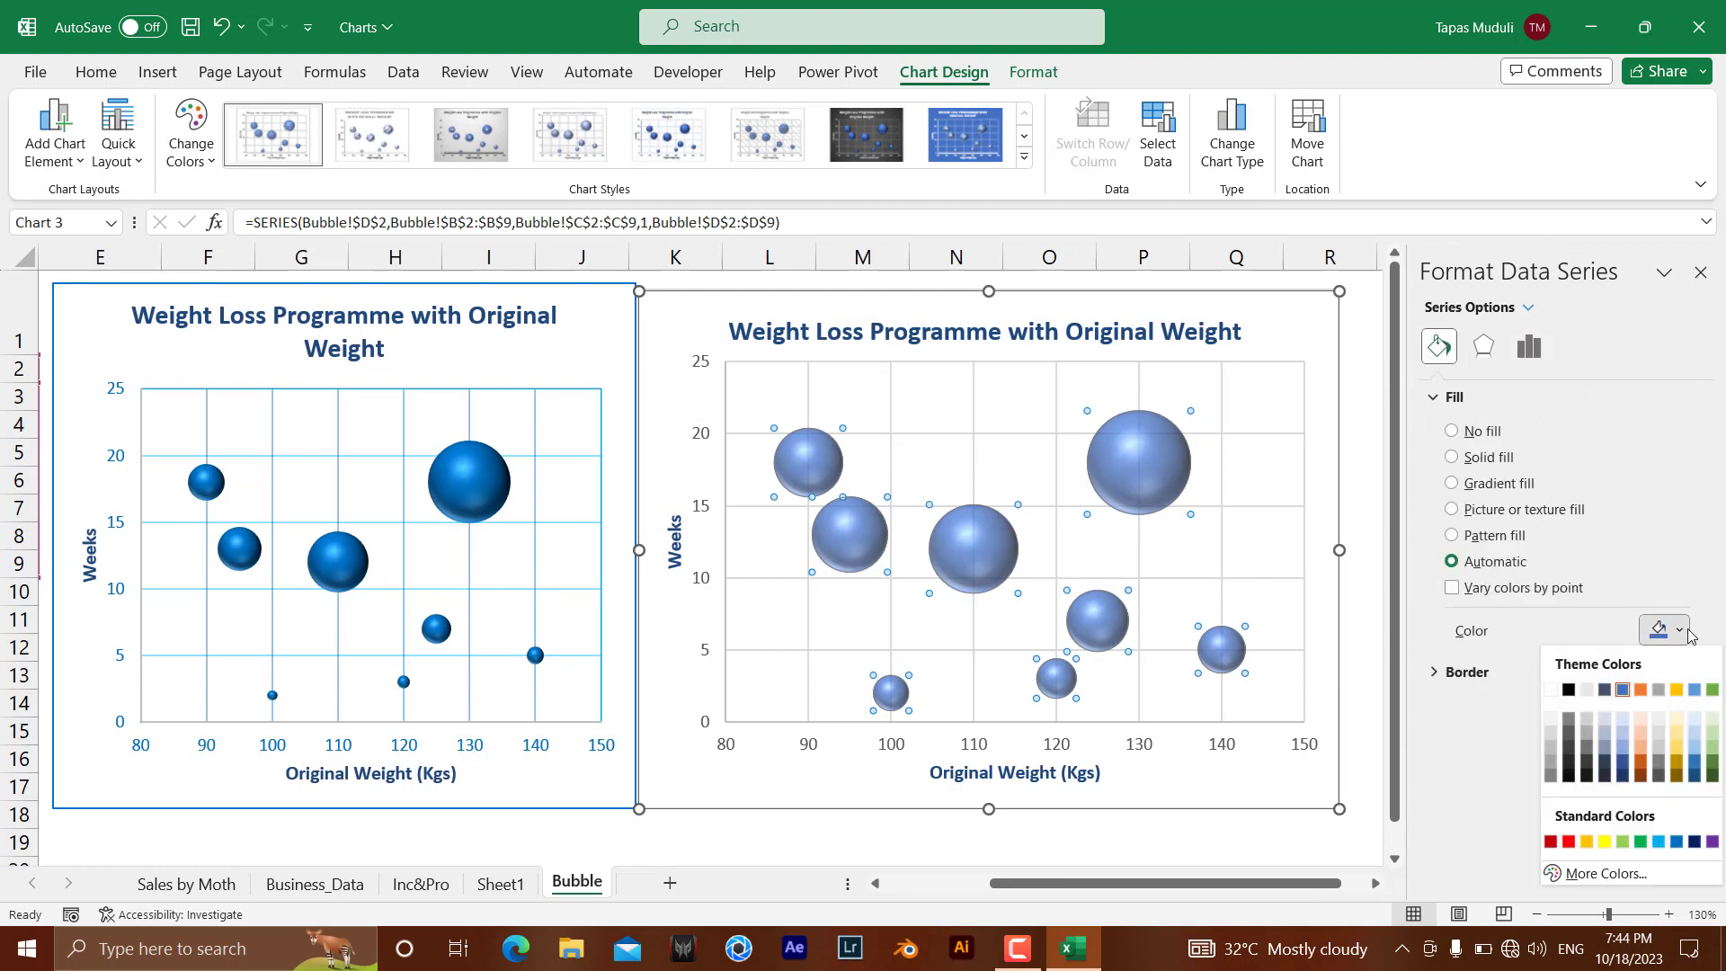
click(1676, 842)
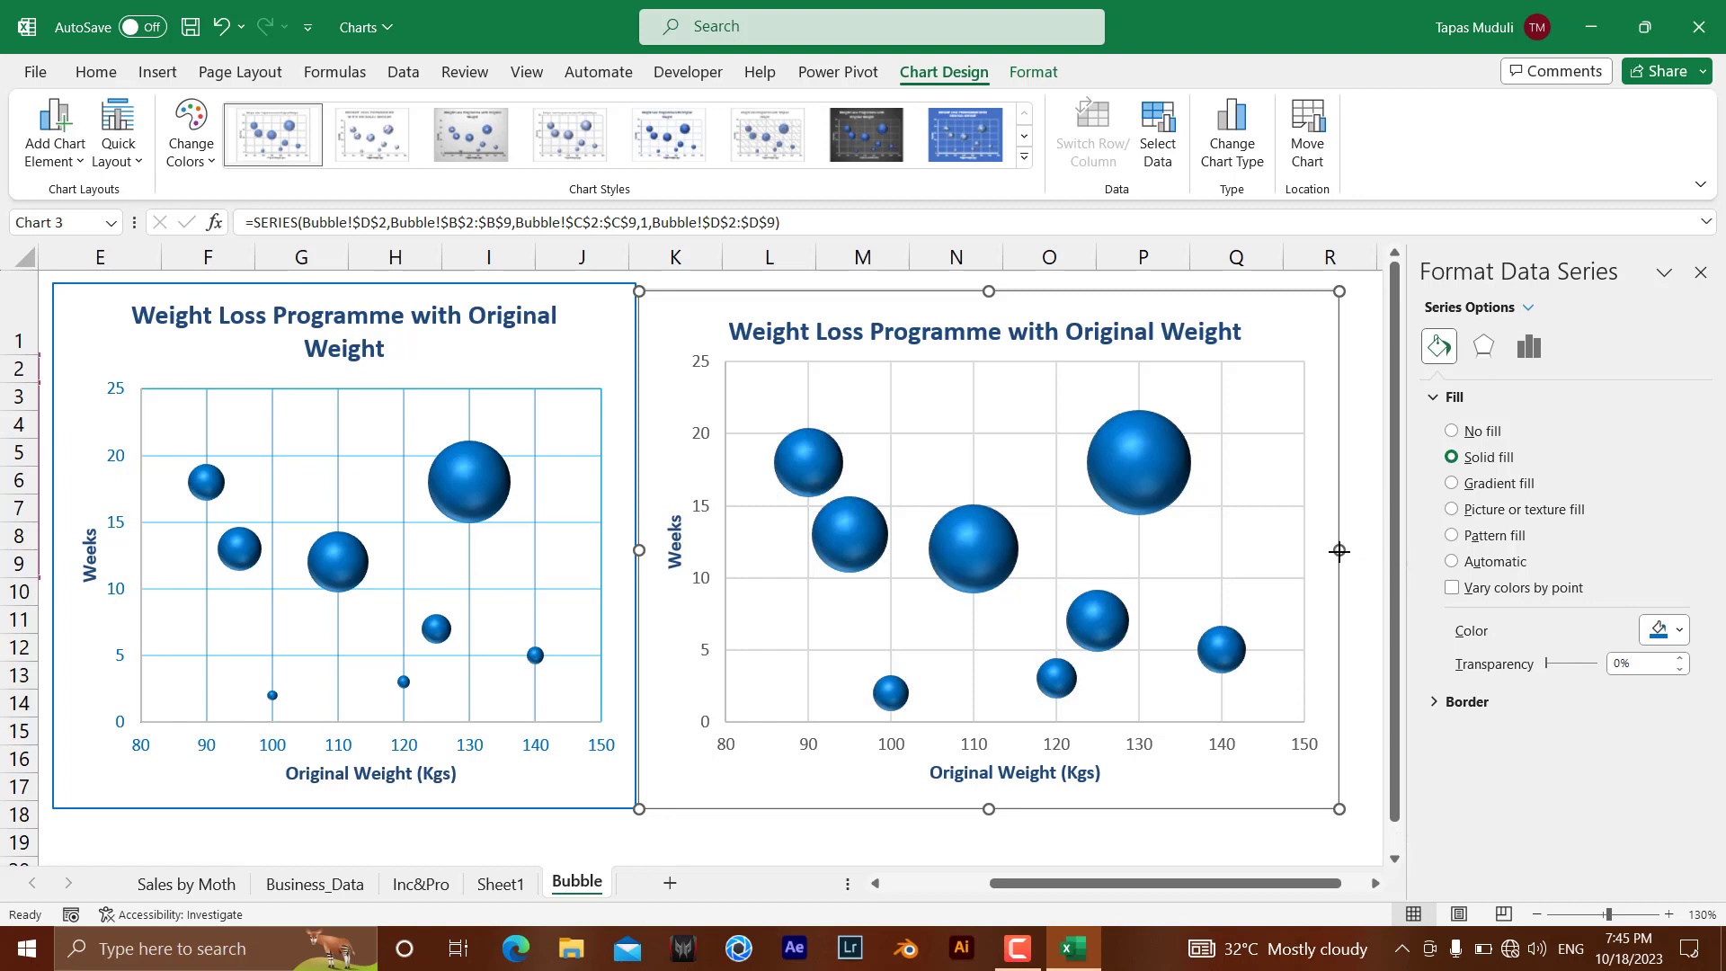
drag(1340, 550, 1281, 550)
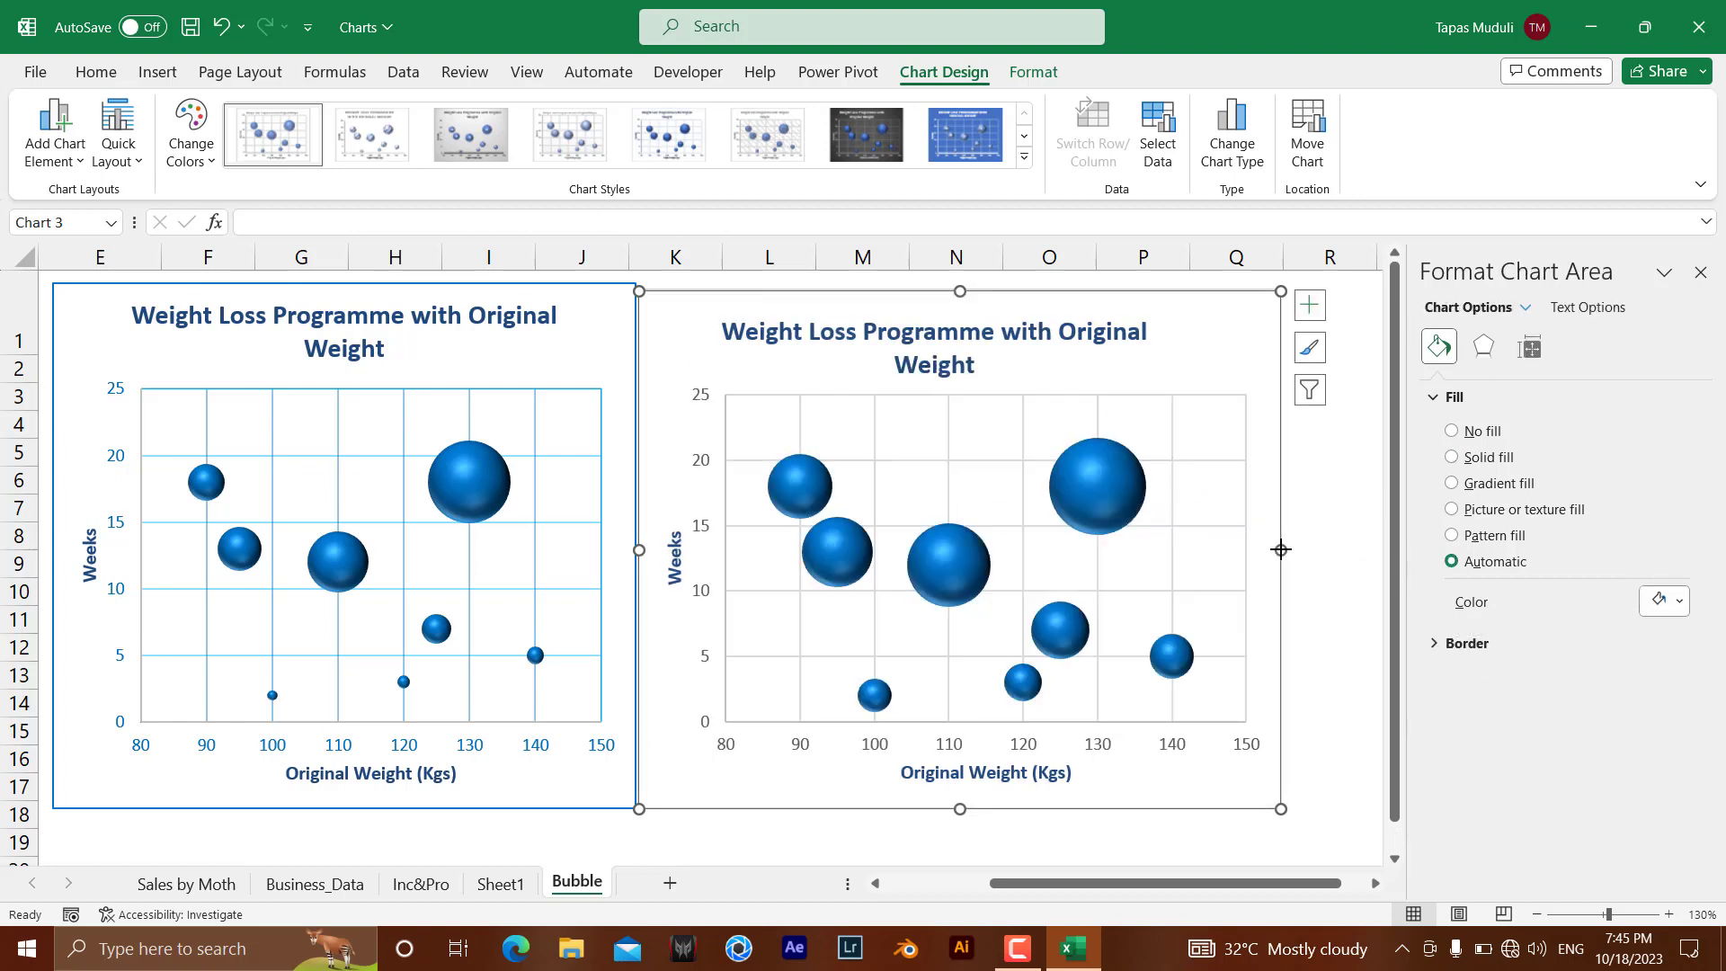
Scale the new chart's bubbles down to 80, and further to 70, keeping size represented by bubble area
click(807, 493)
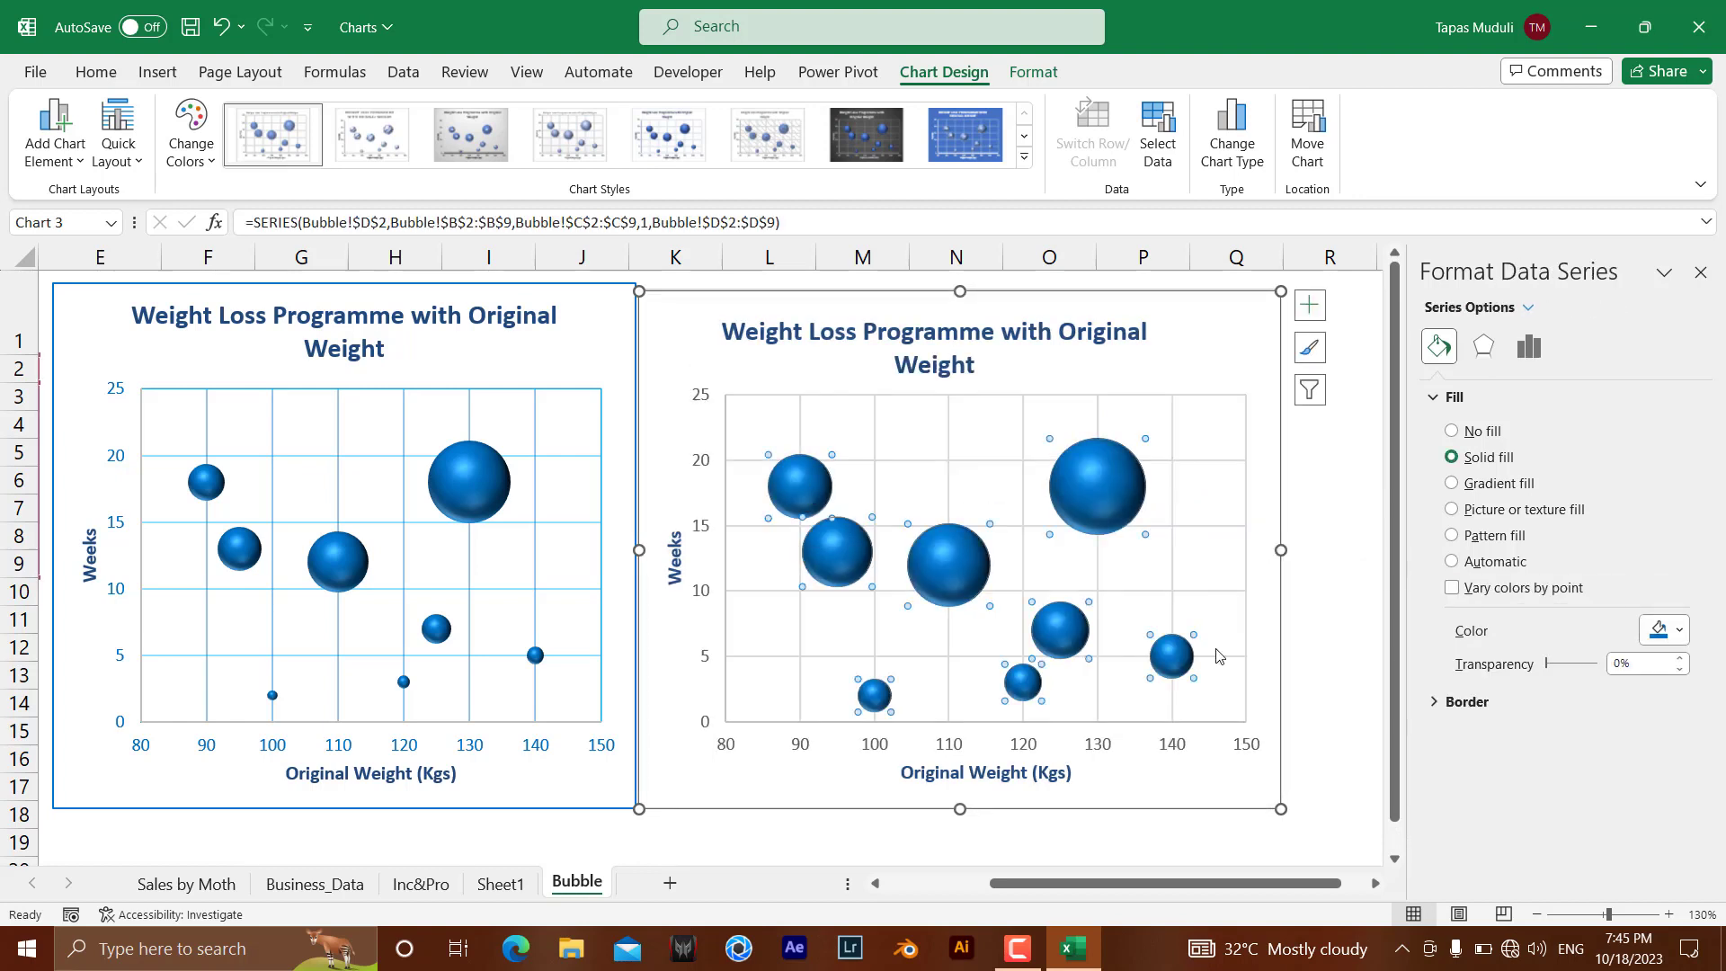
click(1528, 347)
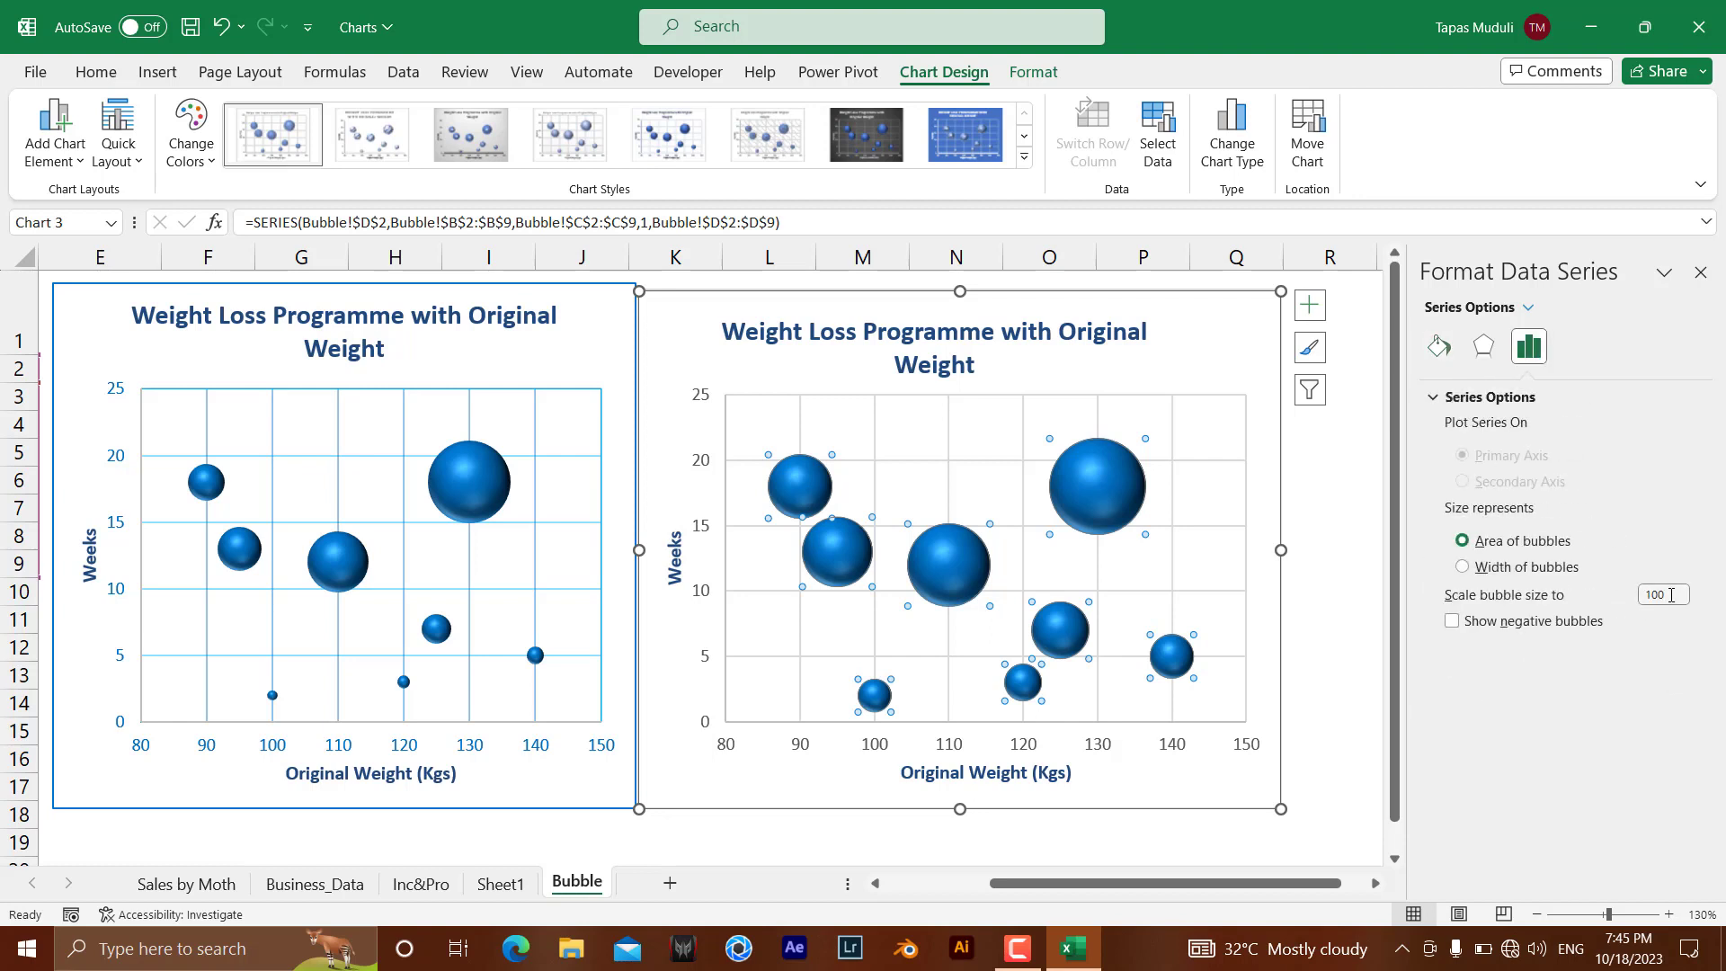
drag(1671, 594, 1639, 601)
key(Tab)
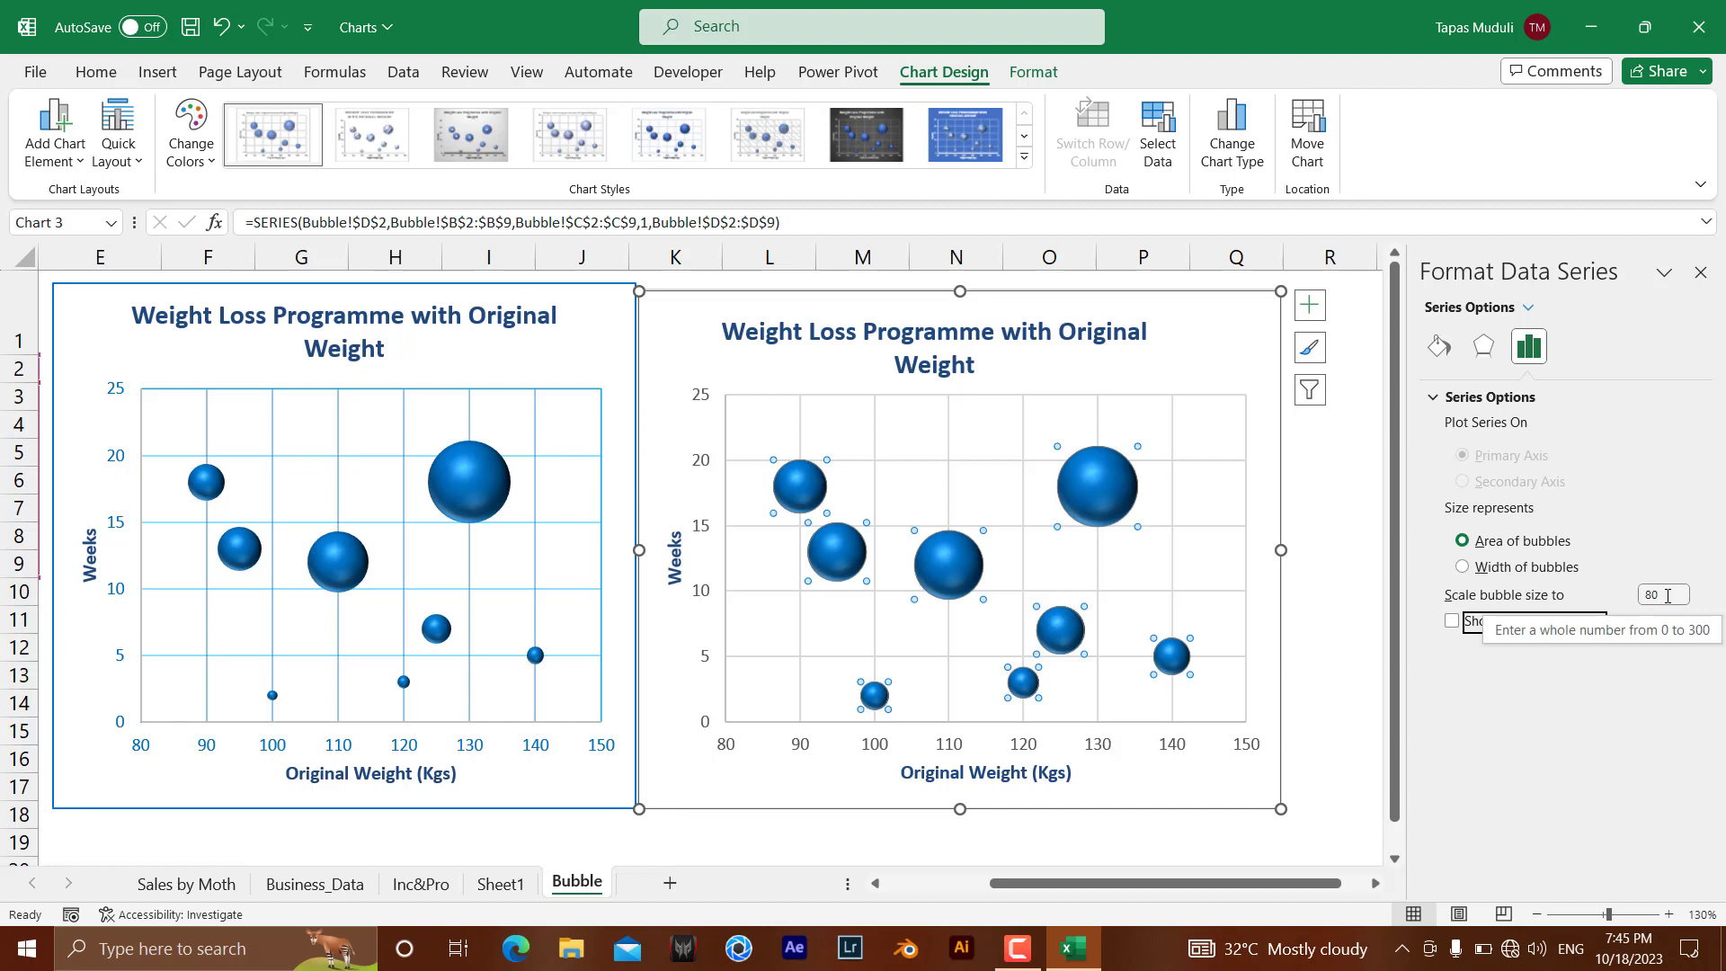
drag(1668, 596, 1625, 594)
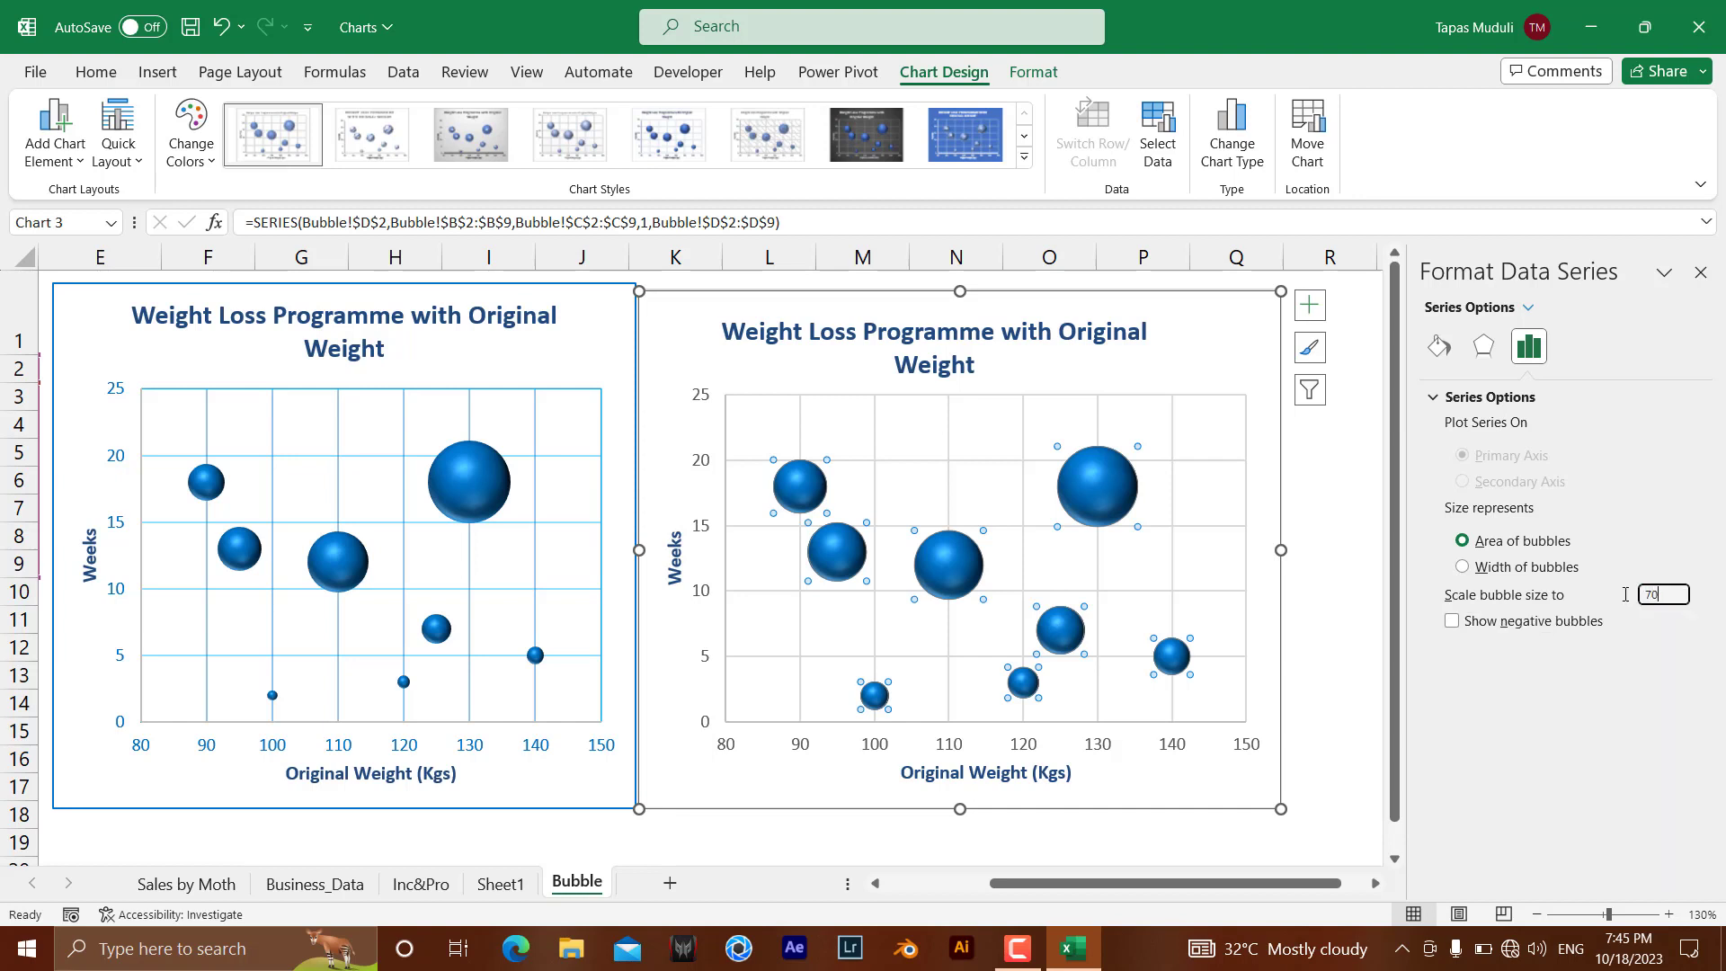
key(Tab)
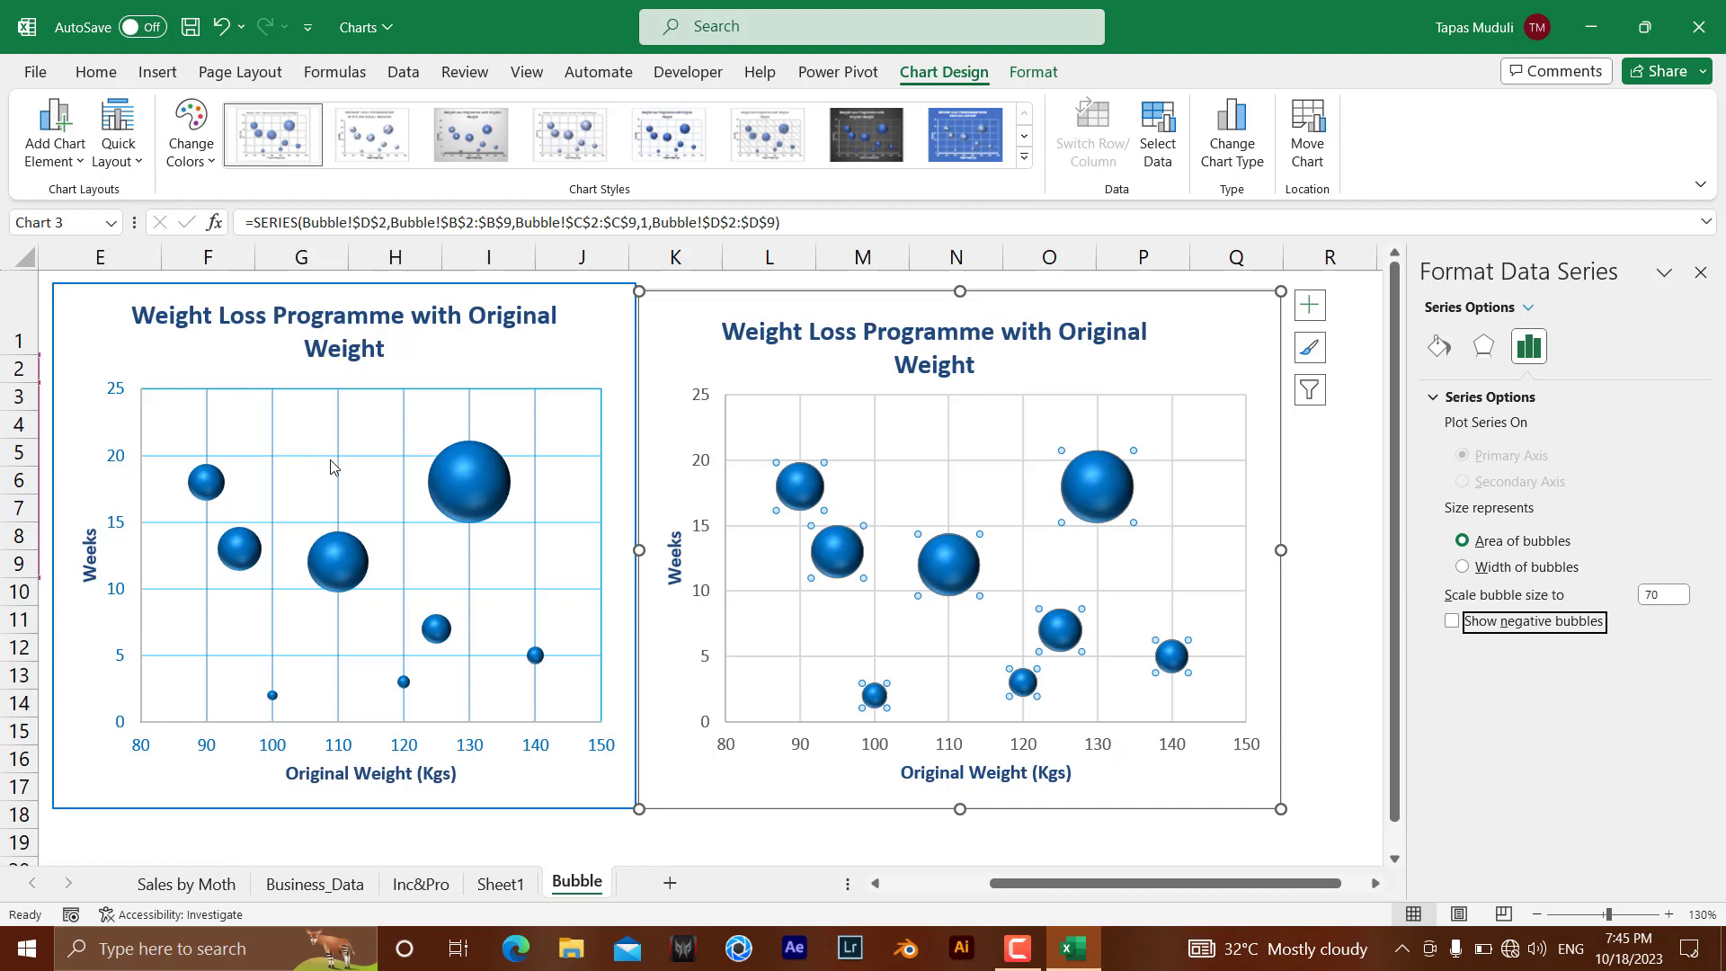
click(813, 395)
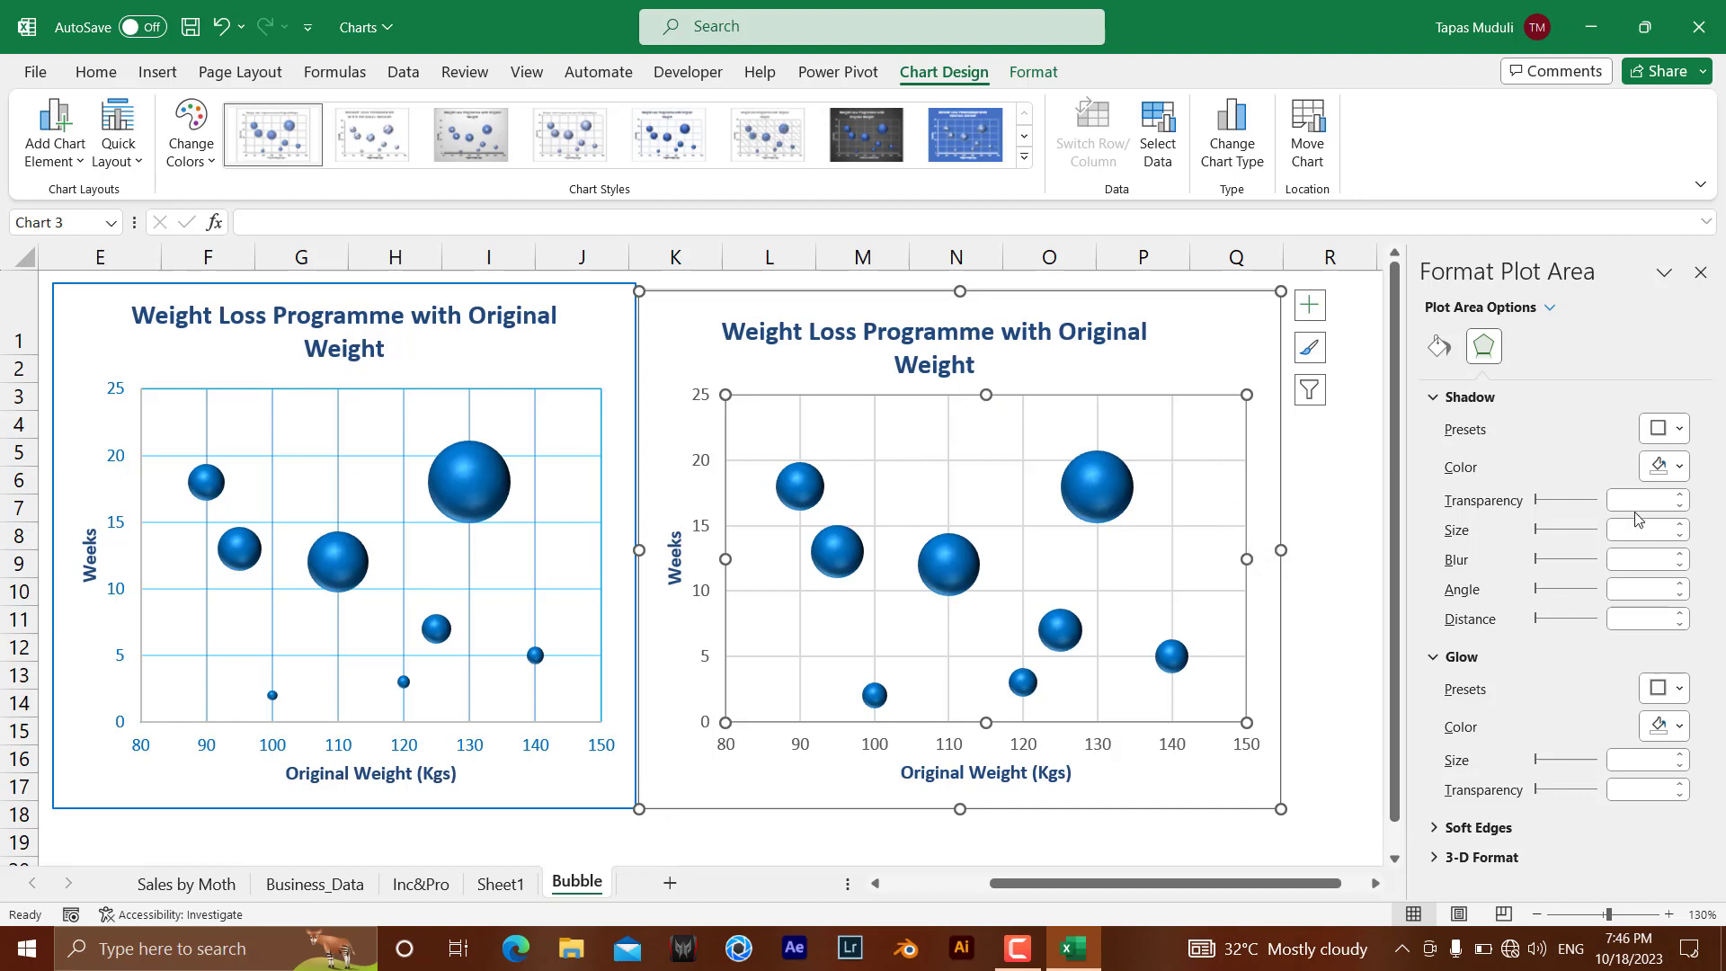
click(1678, 466)
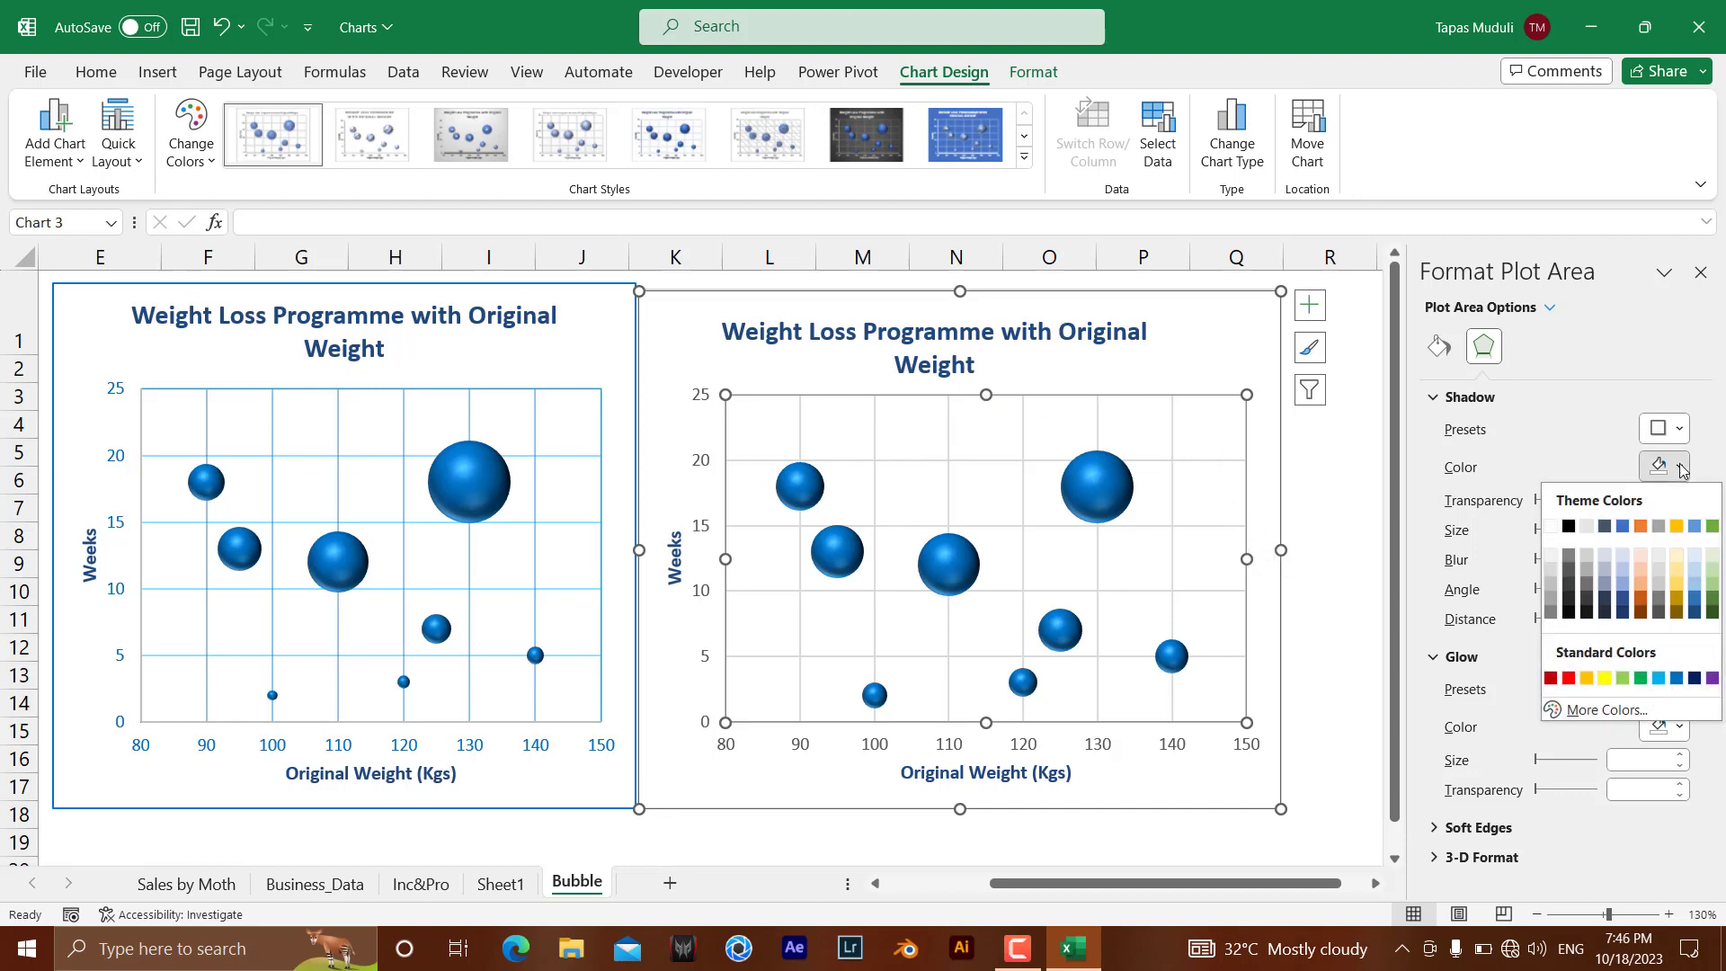
click(1678, 679)
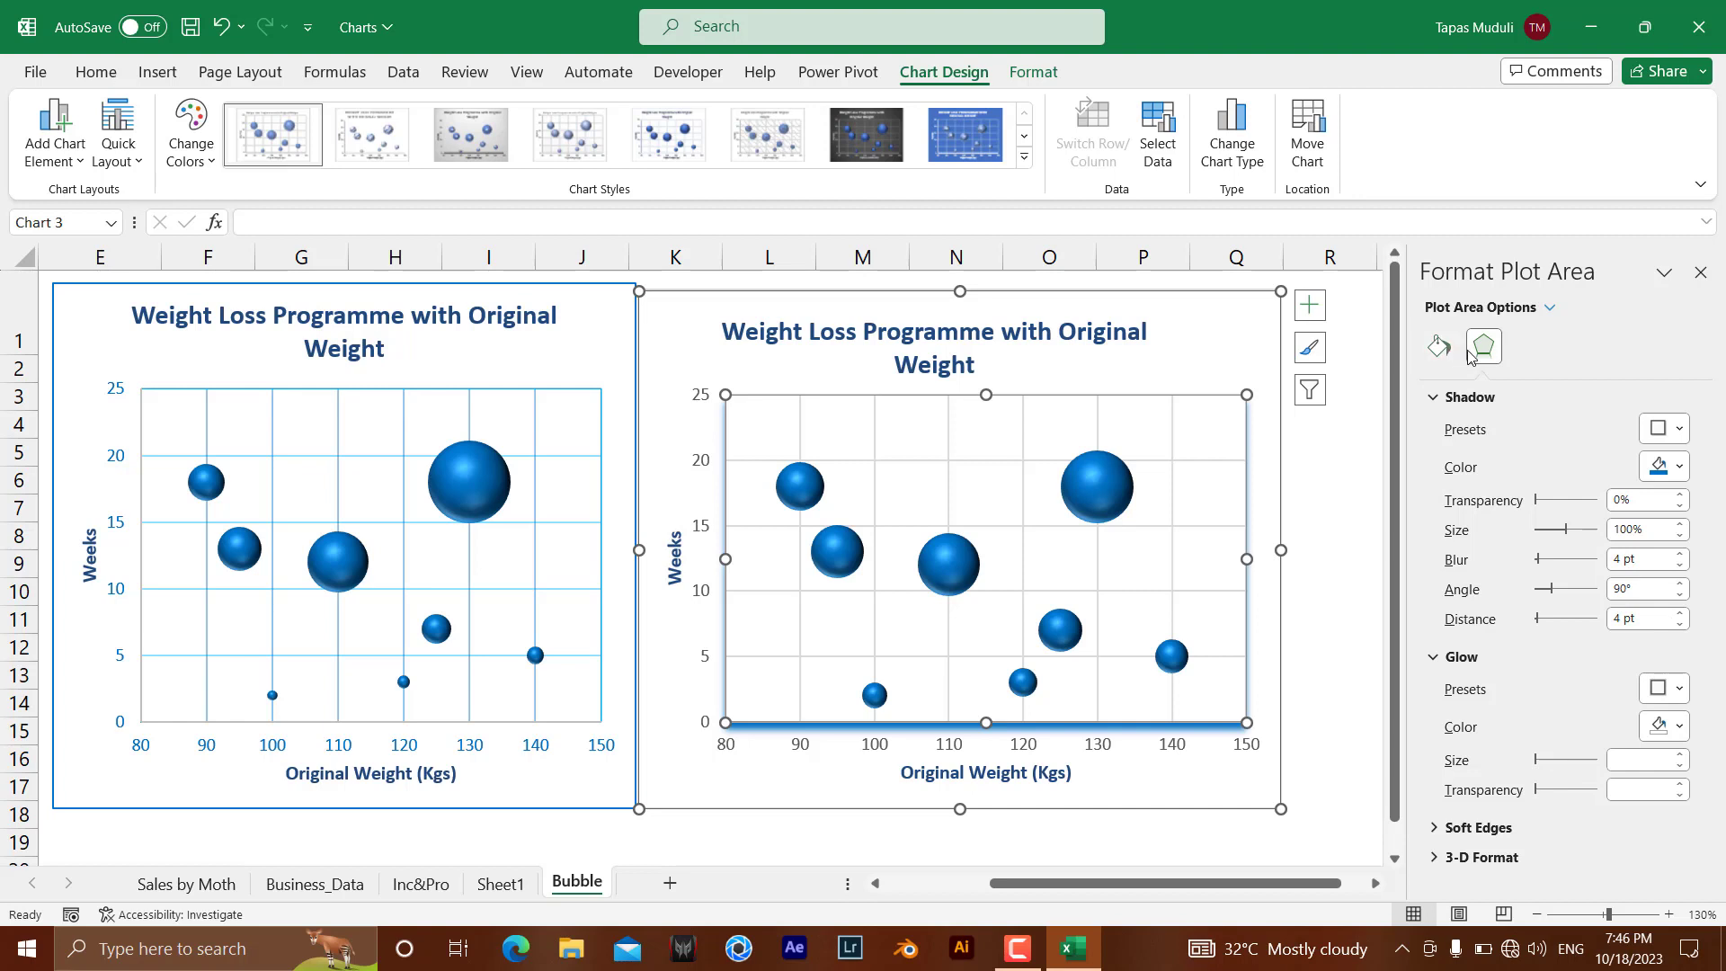
click(1671, 467)
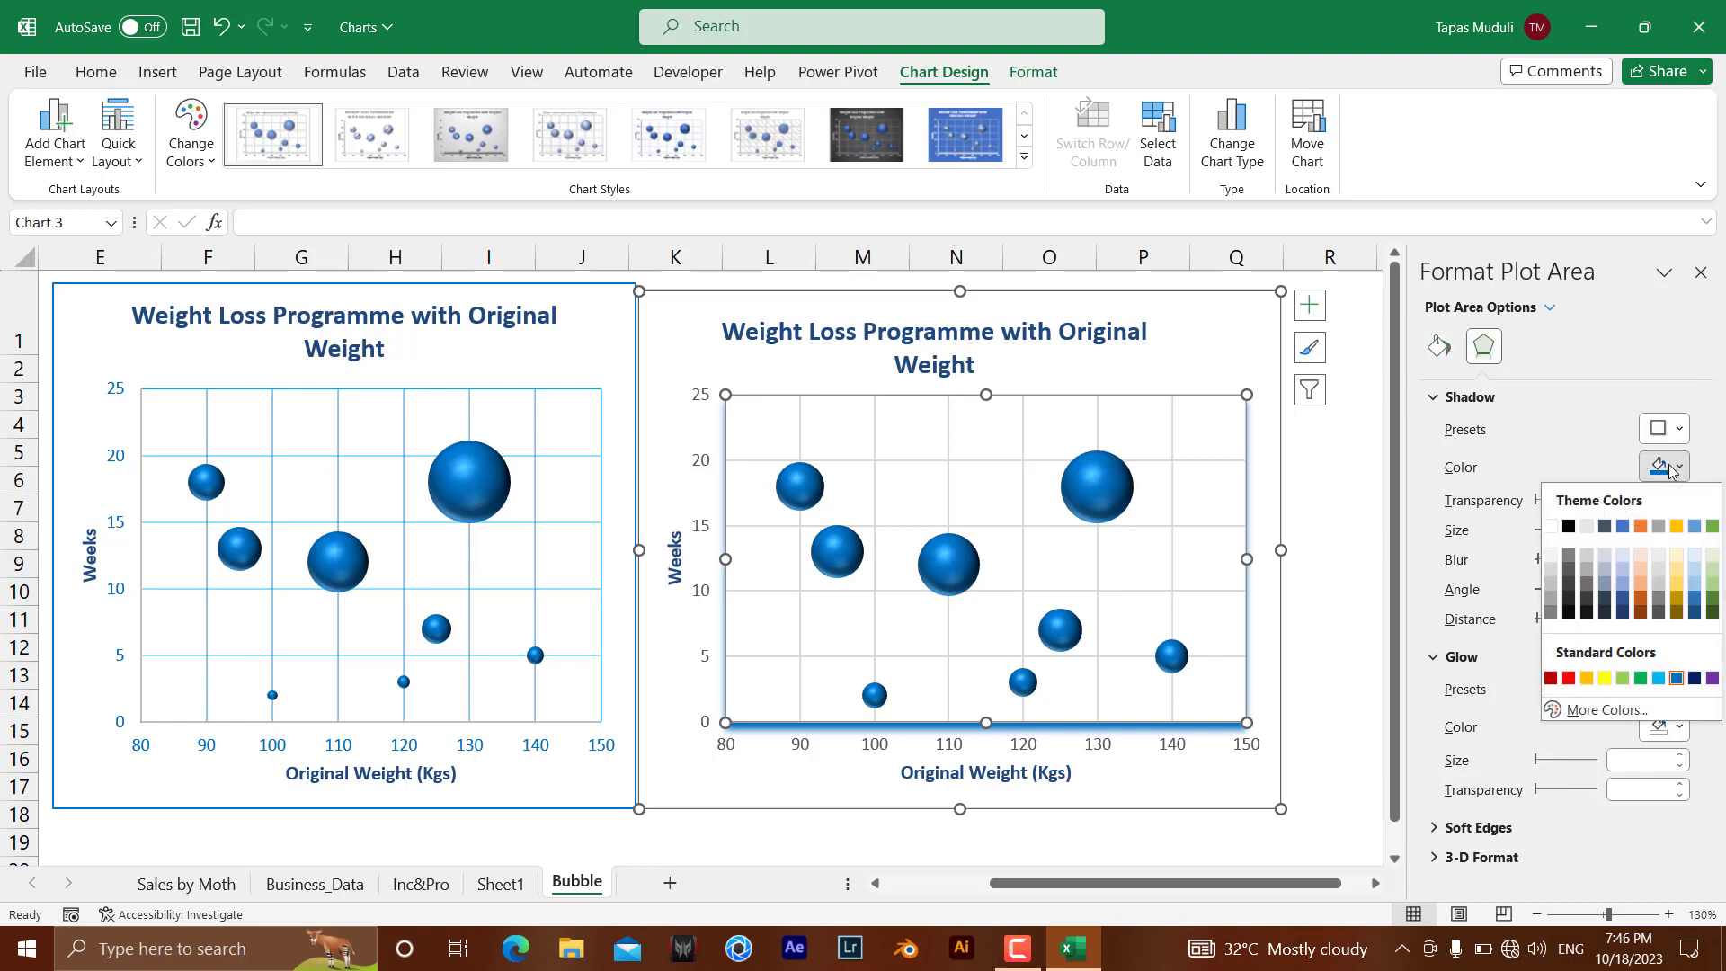
click(1568, 526)
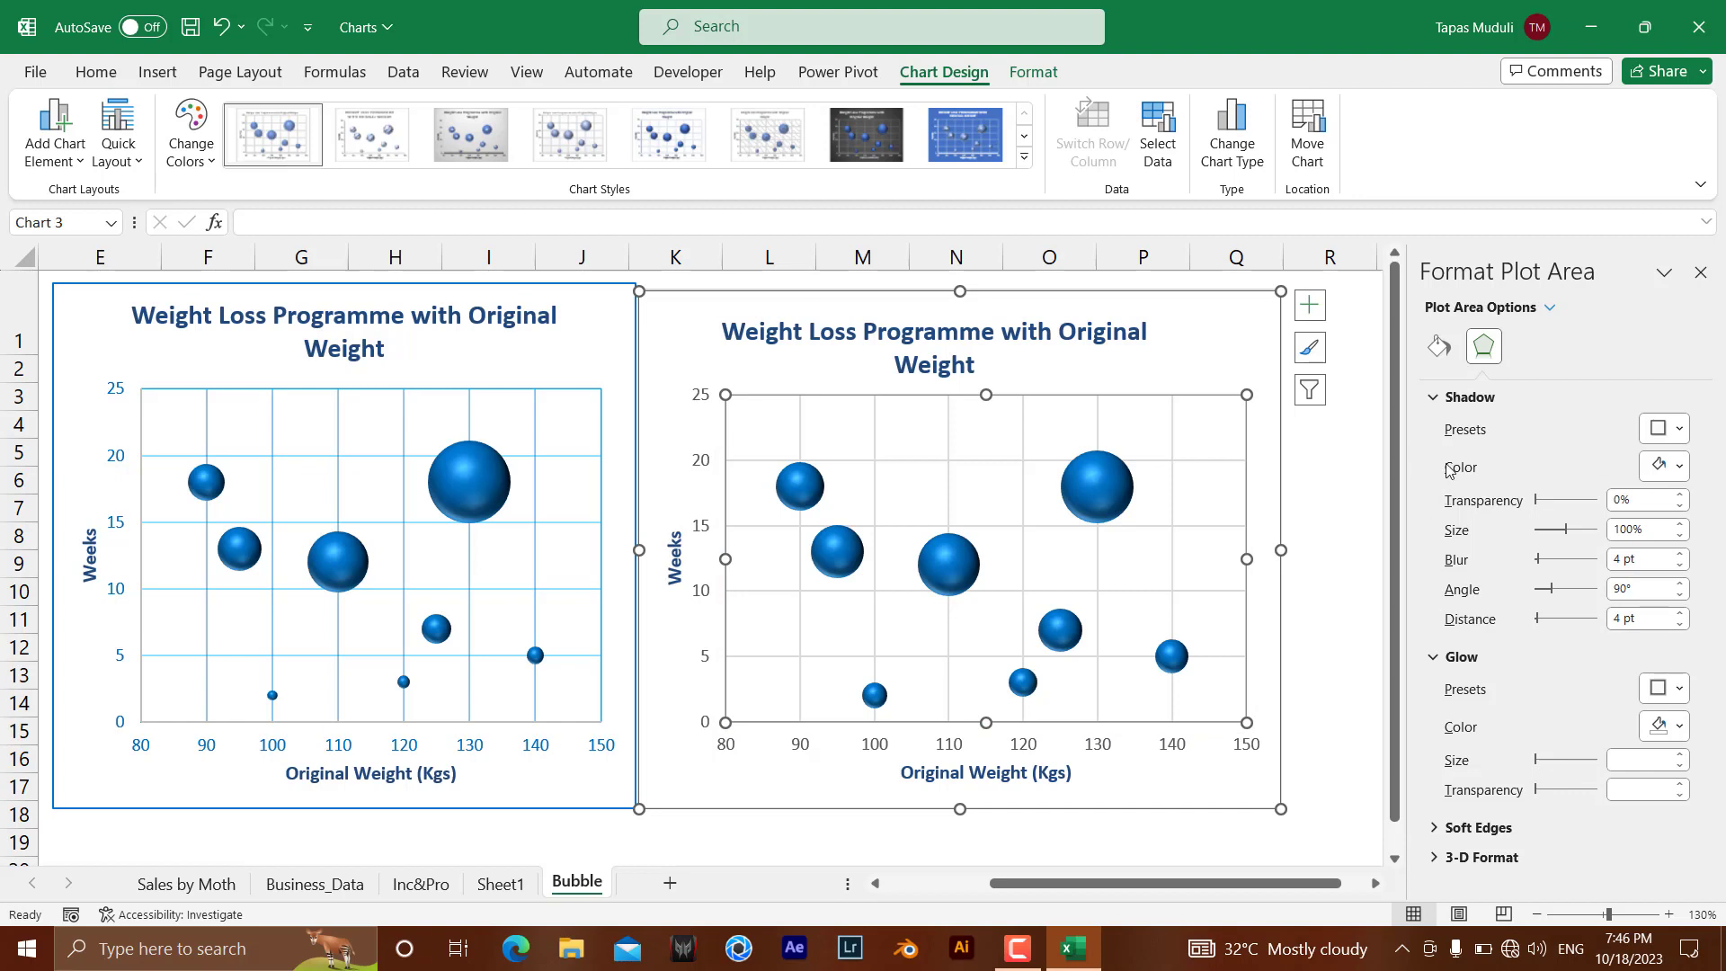
Give the new chart's plot area a solid border, trying standard Blue and settling on standard Light Blue
click(1440, 346)
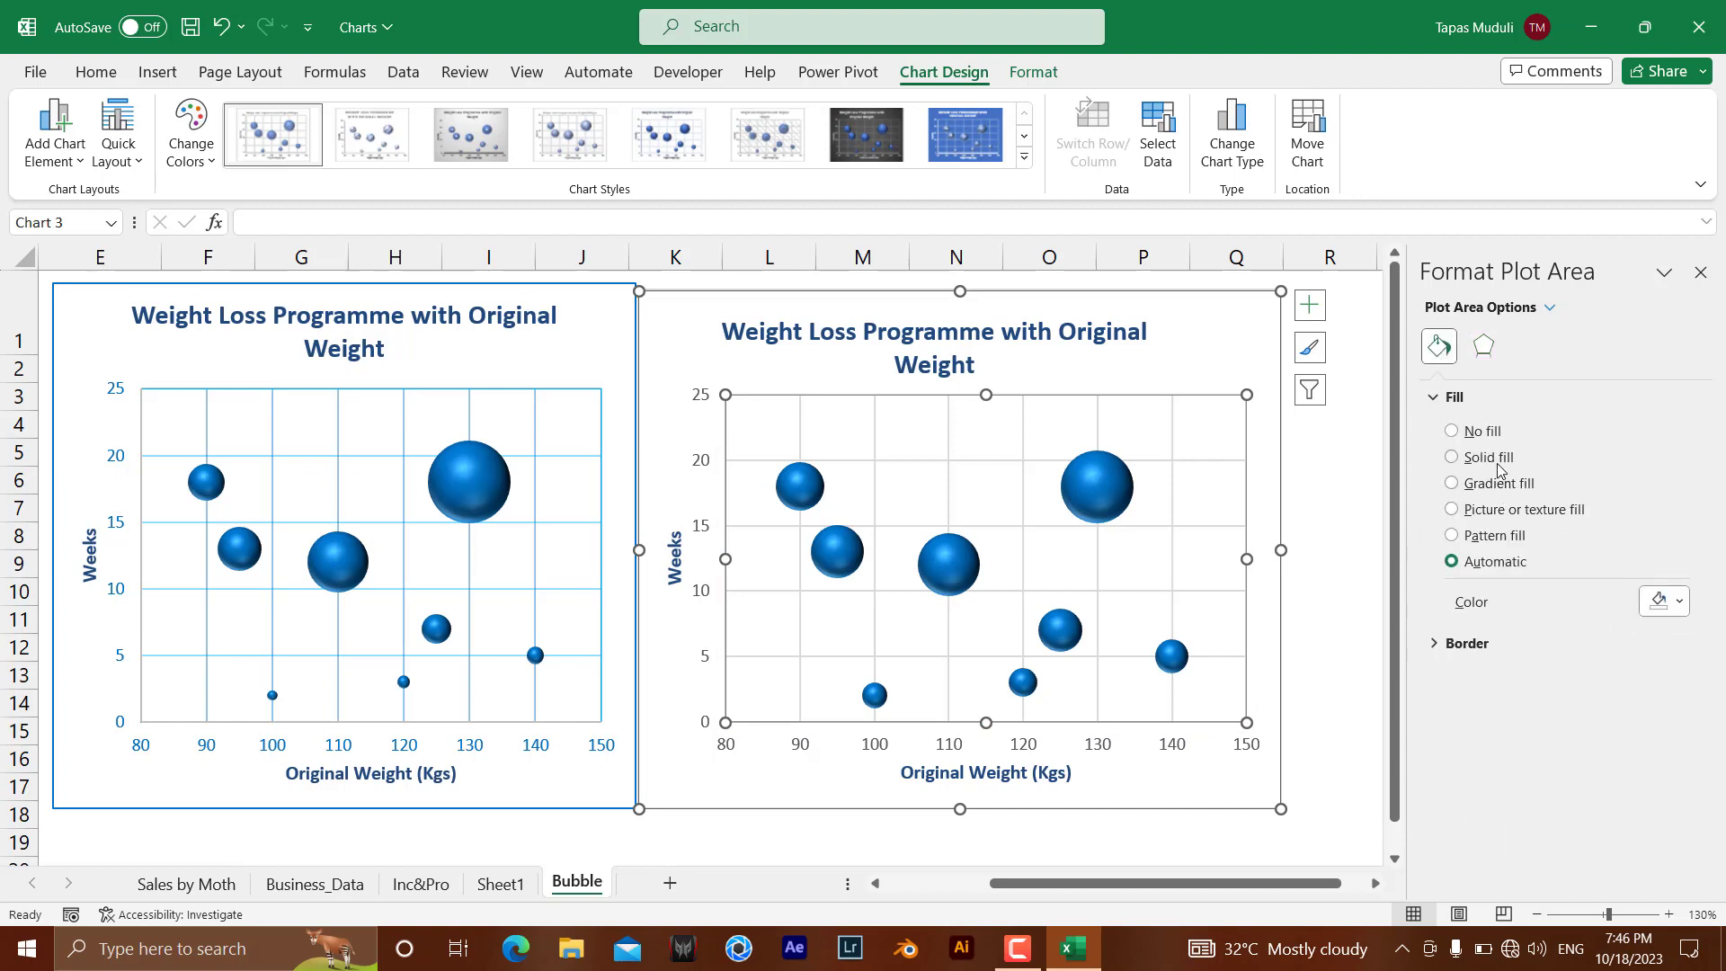
click(1458, 644)
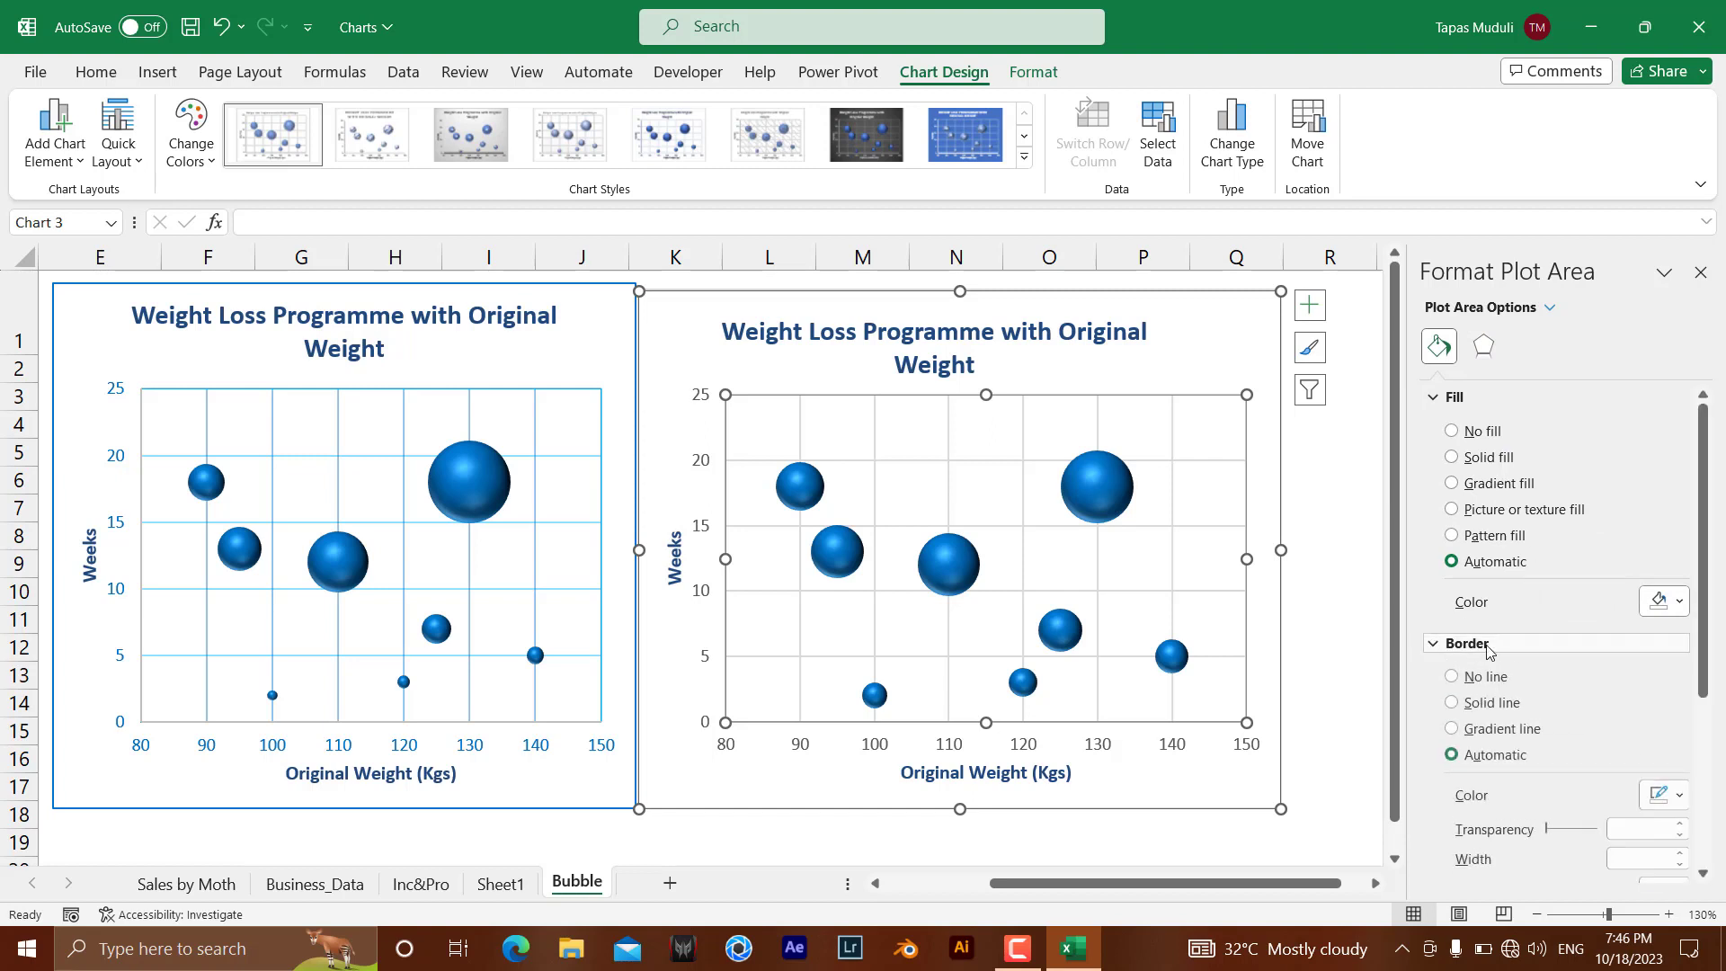
click(1680, 796)
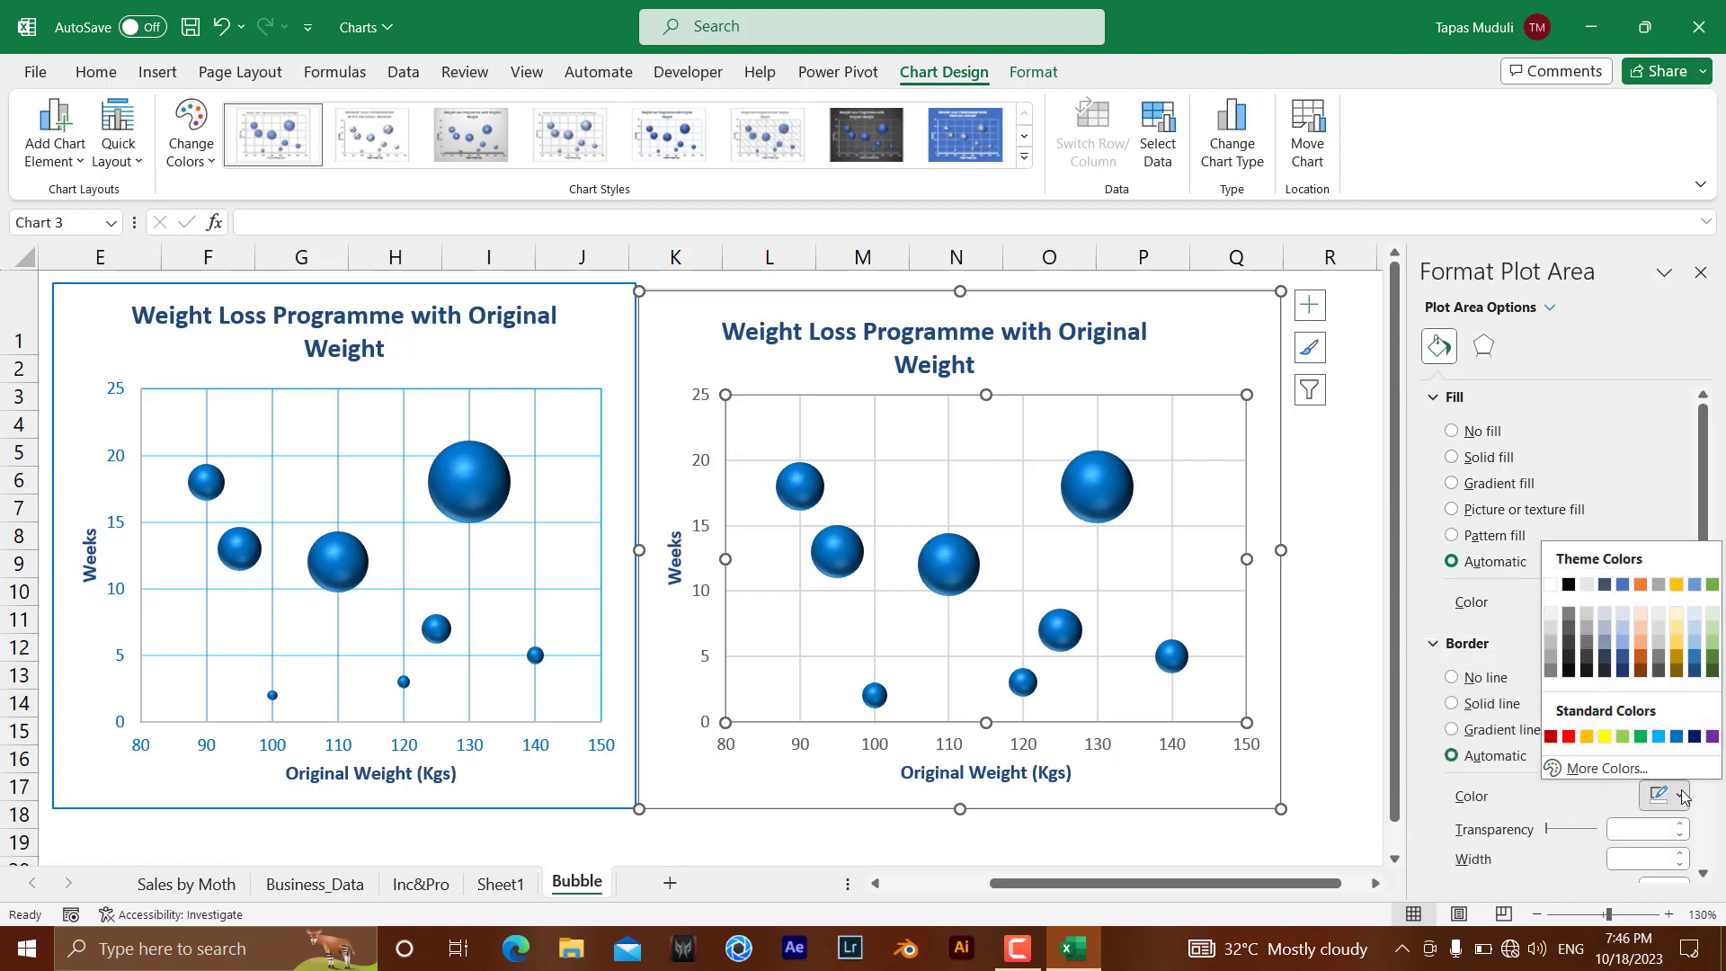
click(1676, 736)
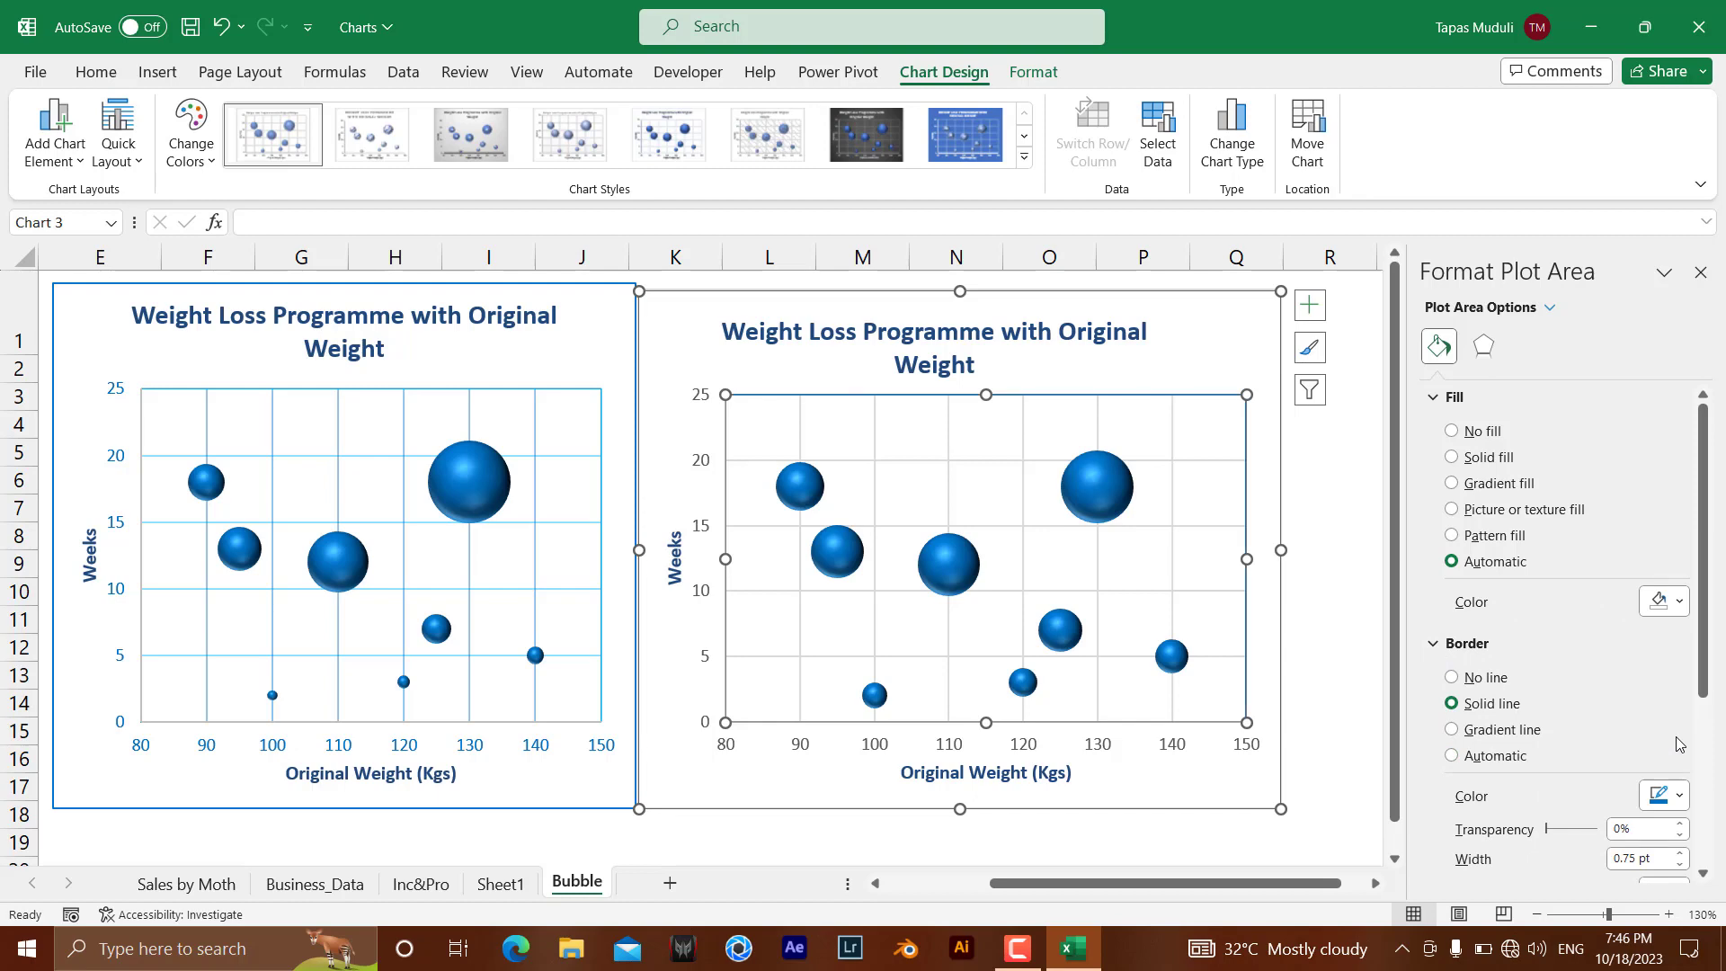
click(1323, 679)
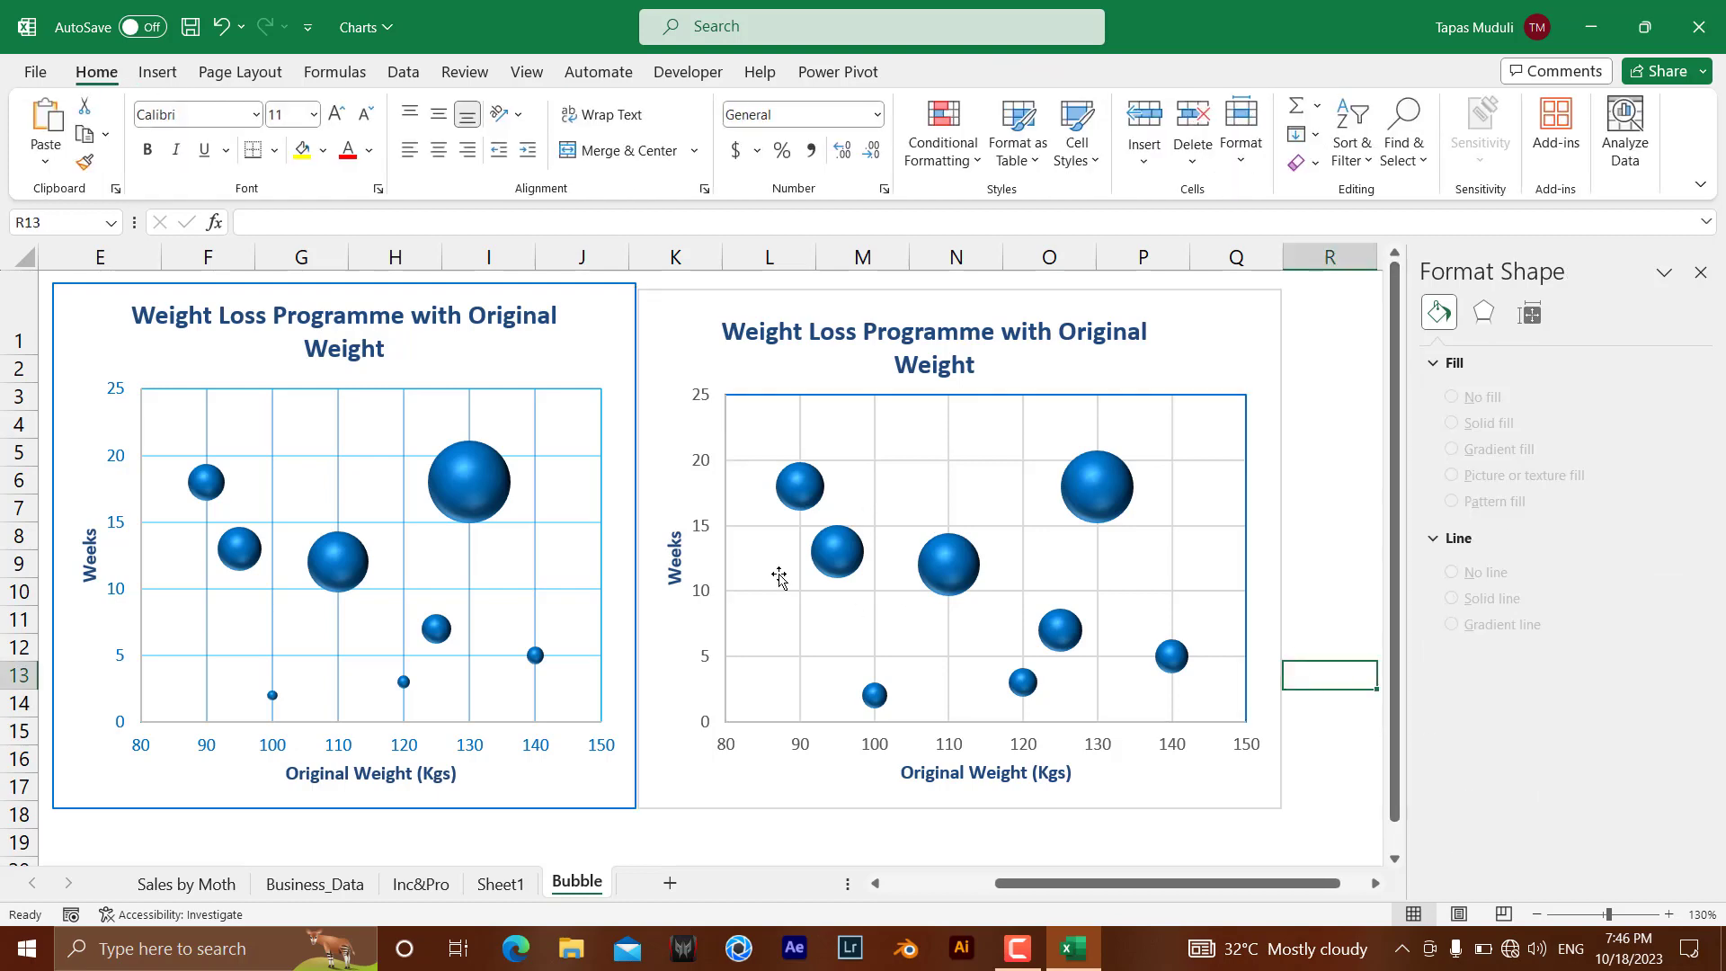
click(1016, 406)
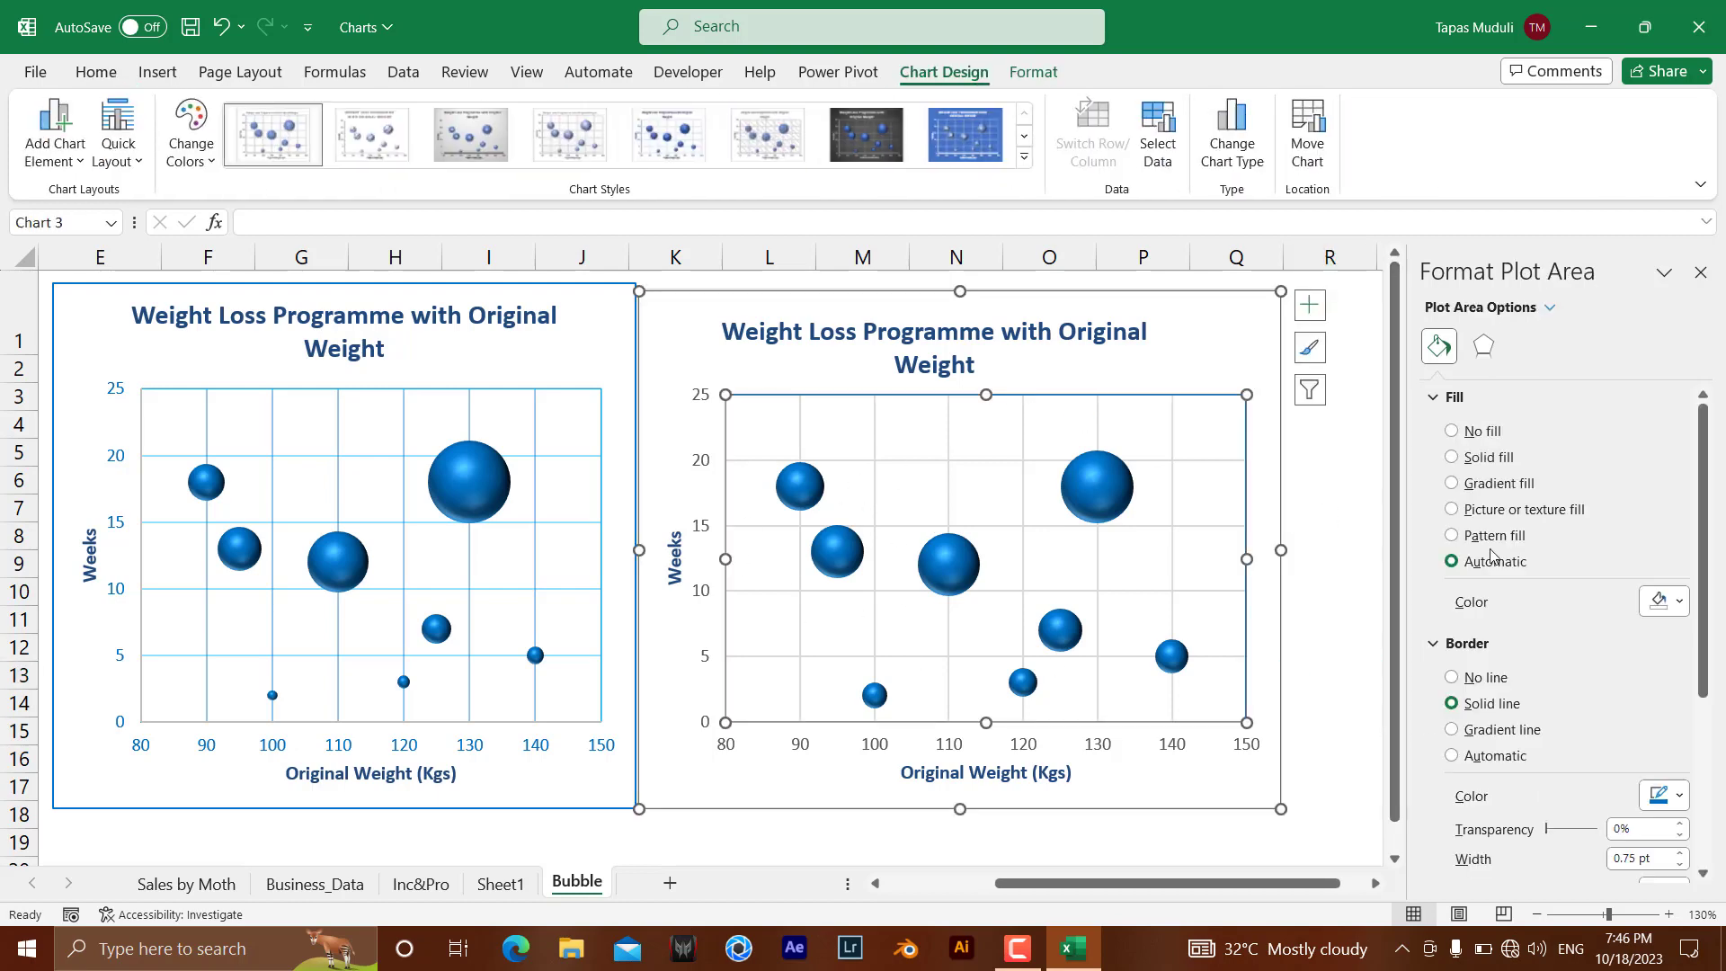
click(1680, 795)
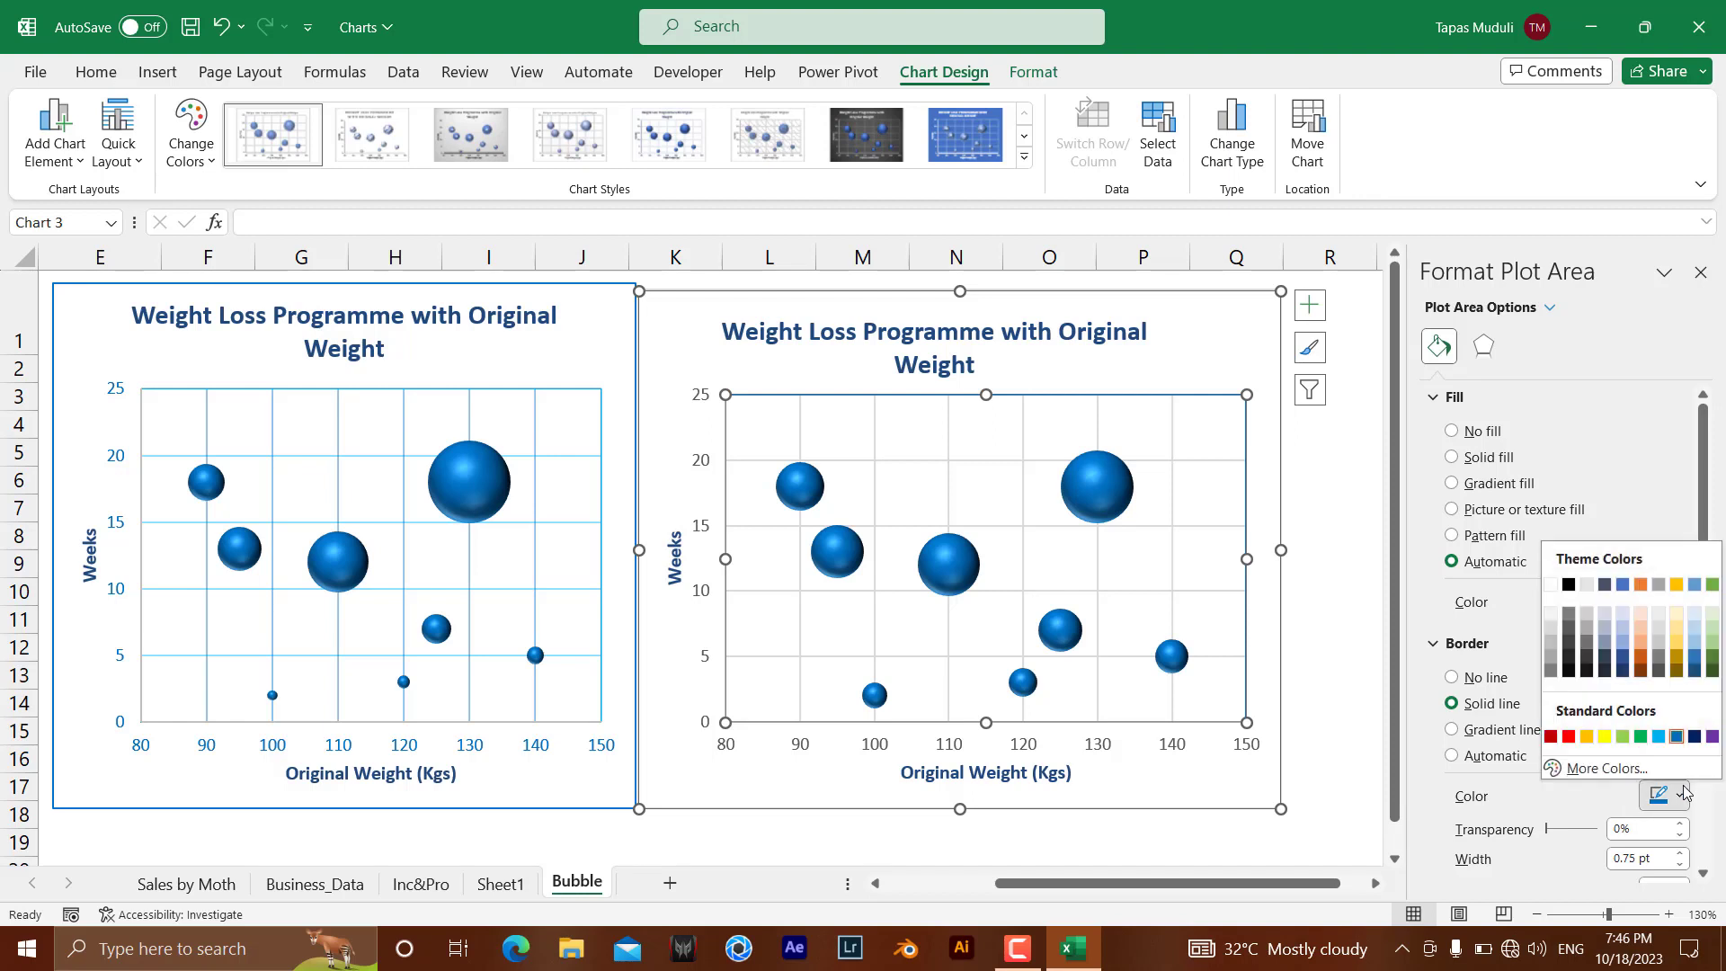
click(1658, 737)
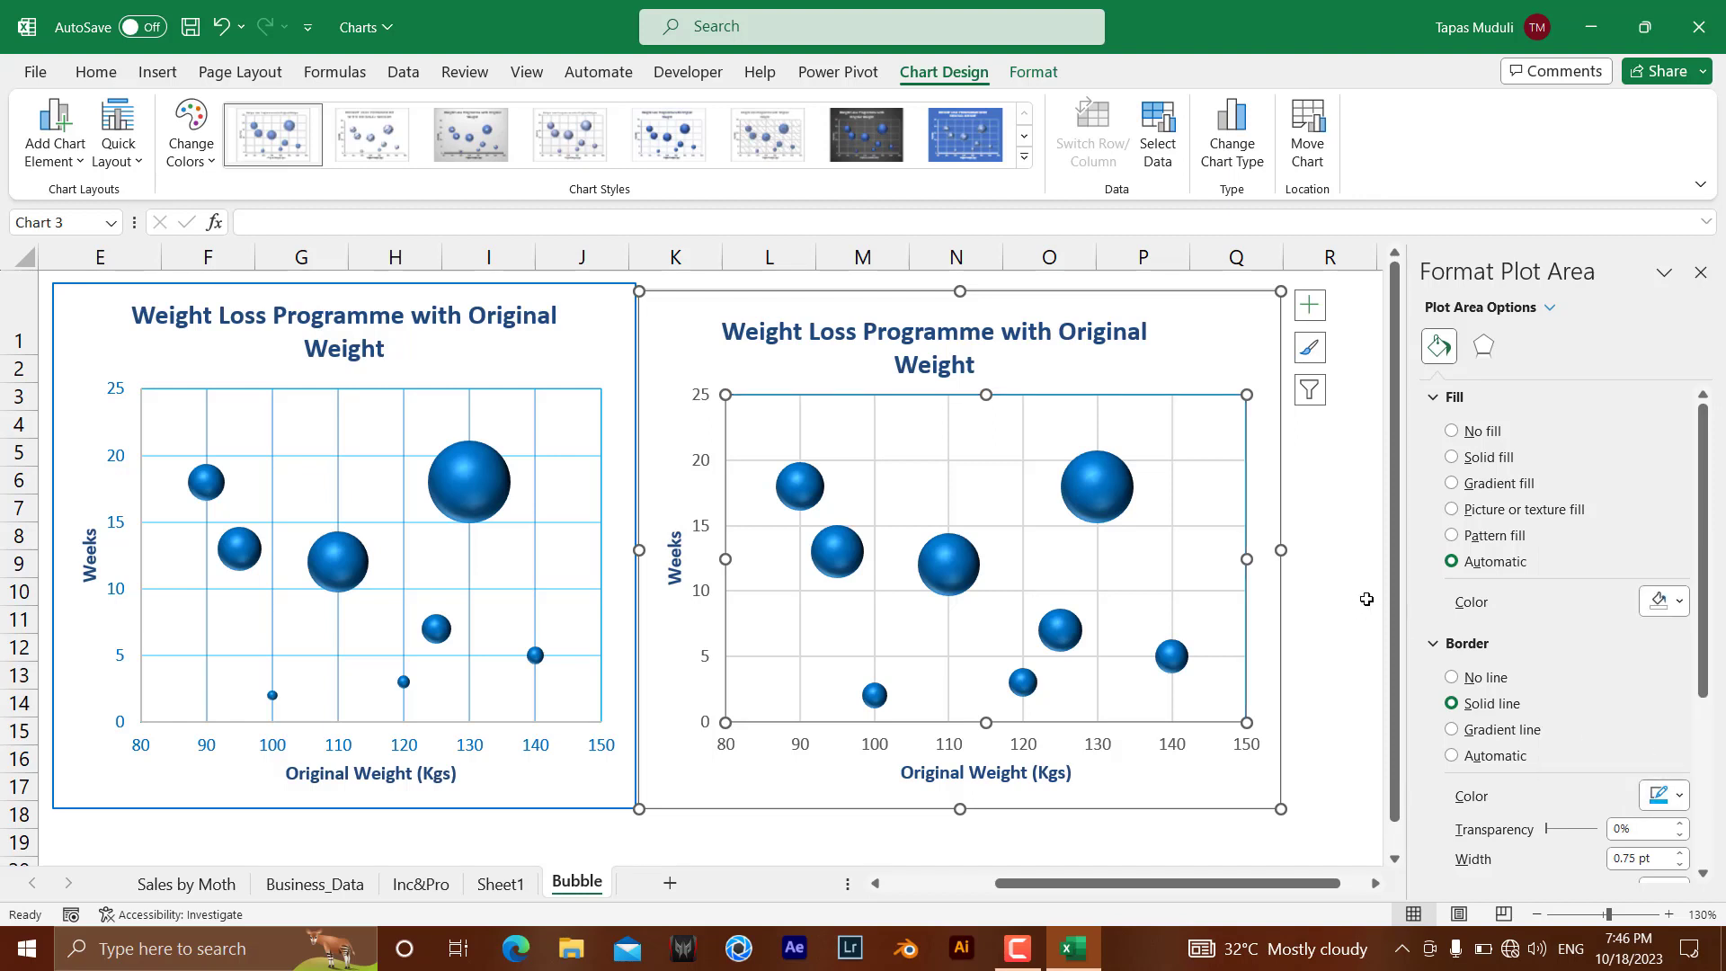
click(1367, 599)
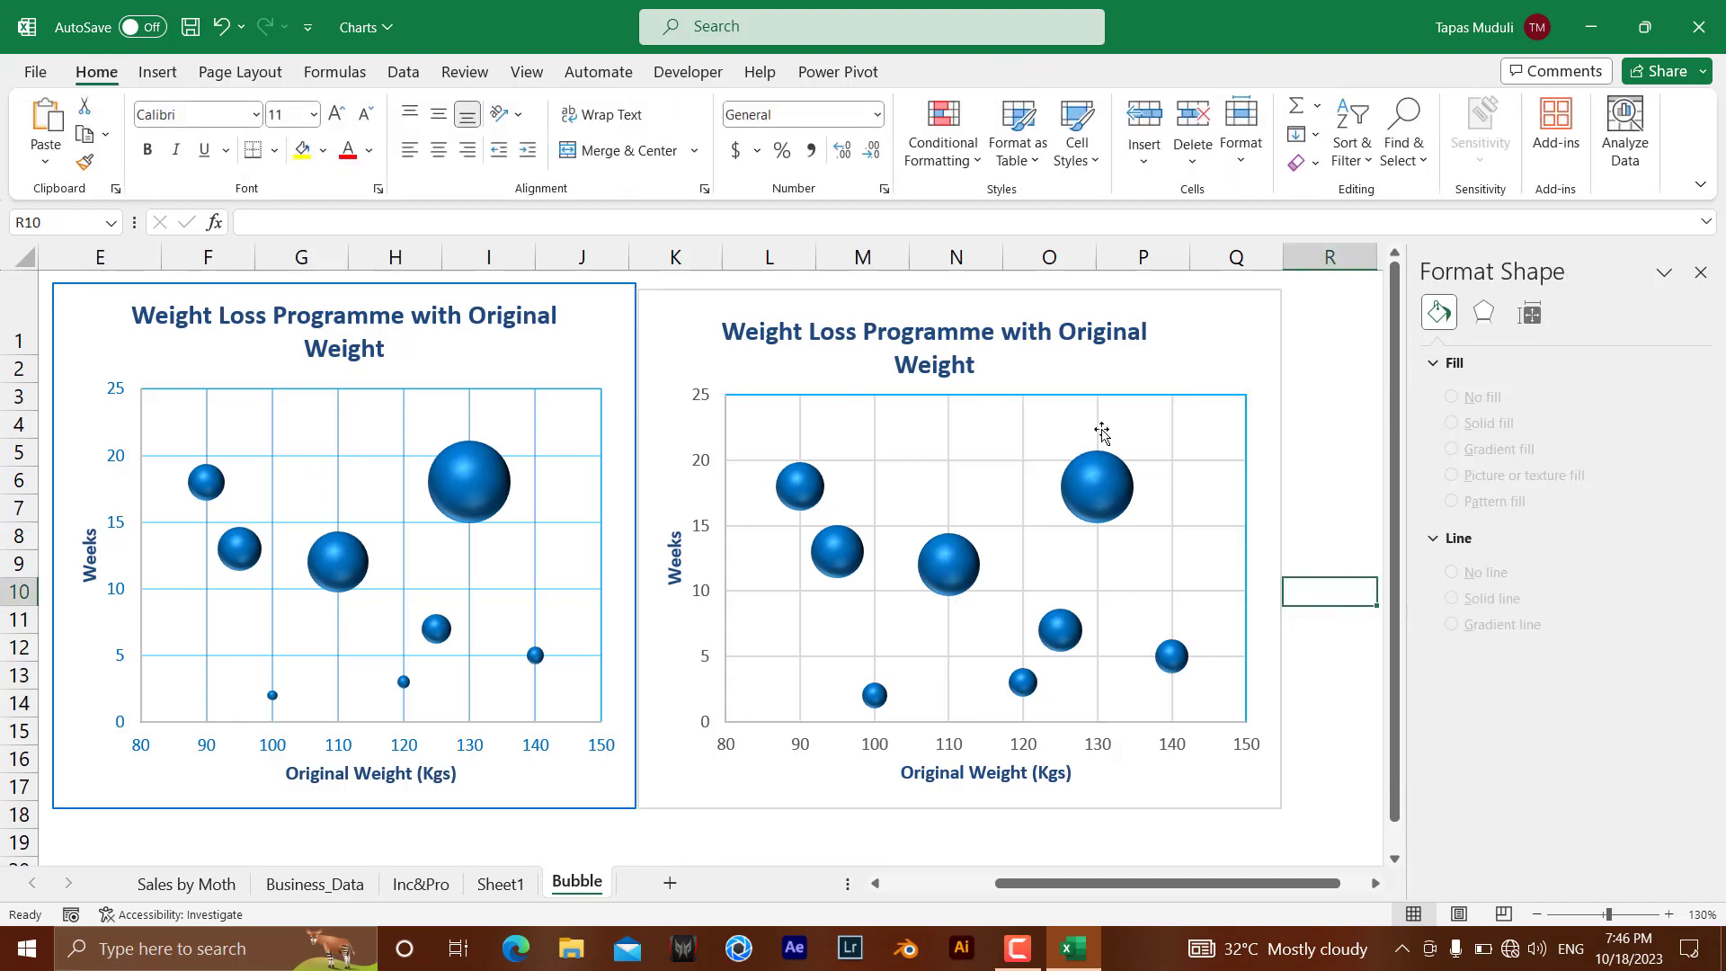
Colour the new chart's horizontal major gridlines standard Light Blue and make the lines thinner
click(747, 466)
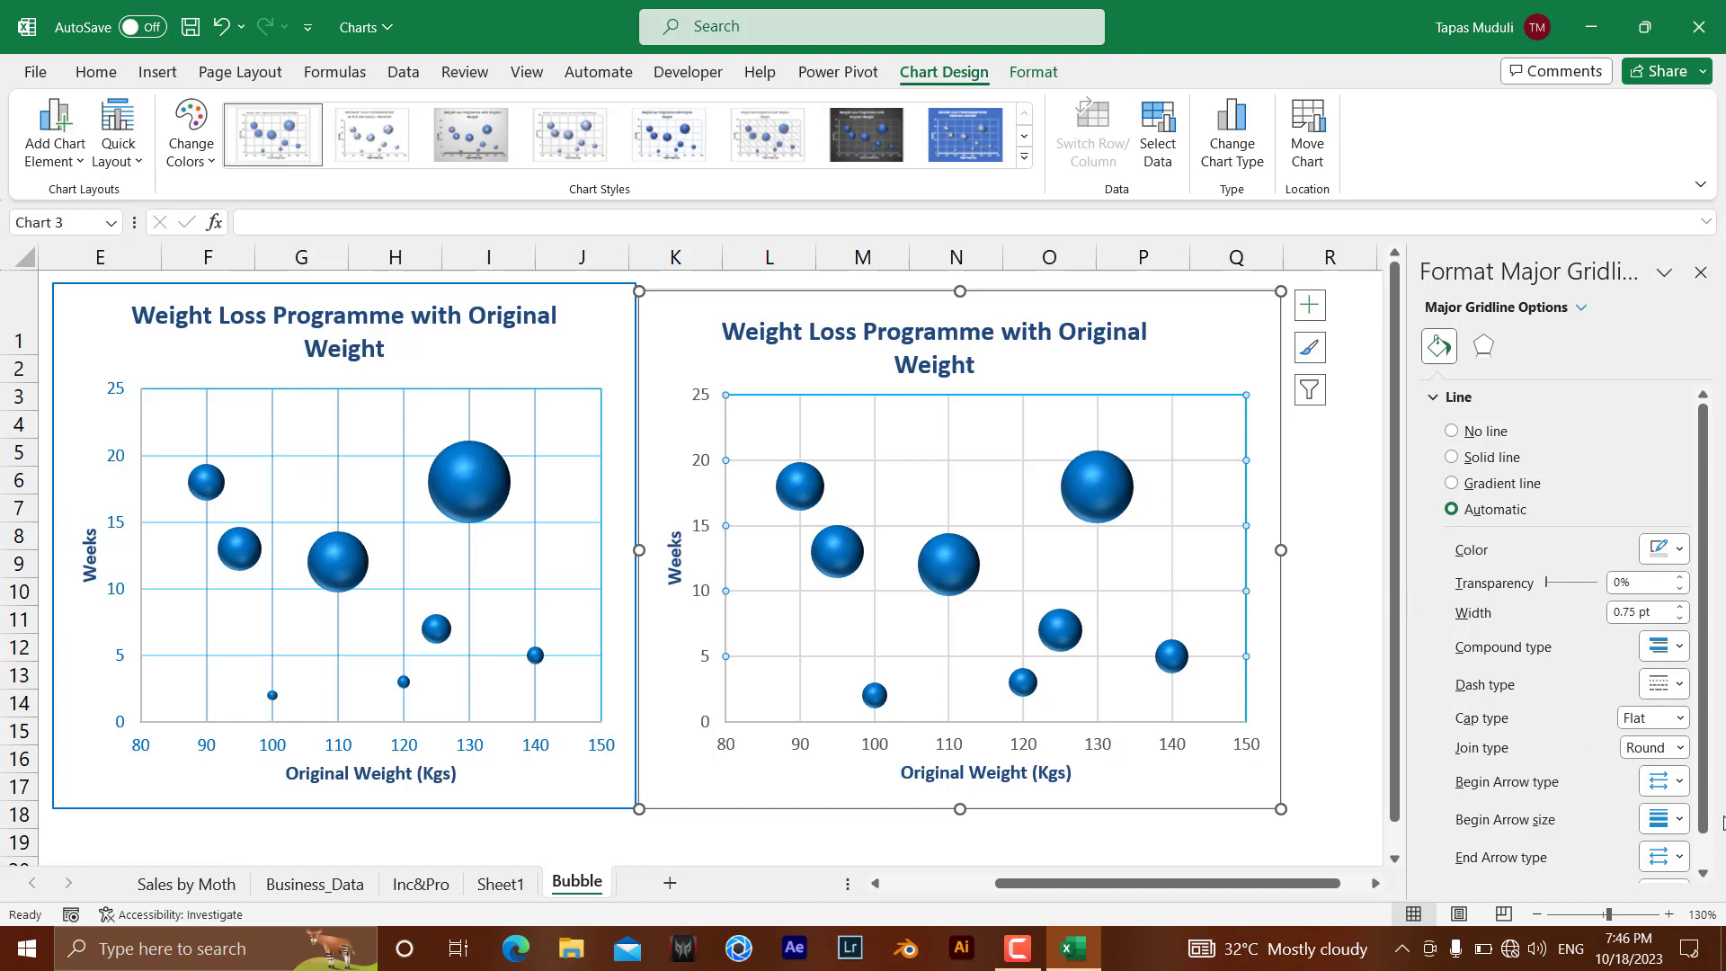
click(1681, 550)
click(1660, 763)
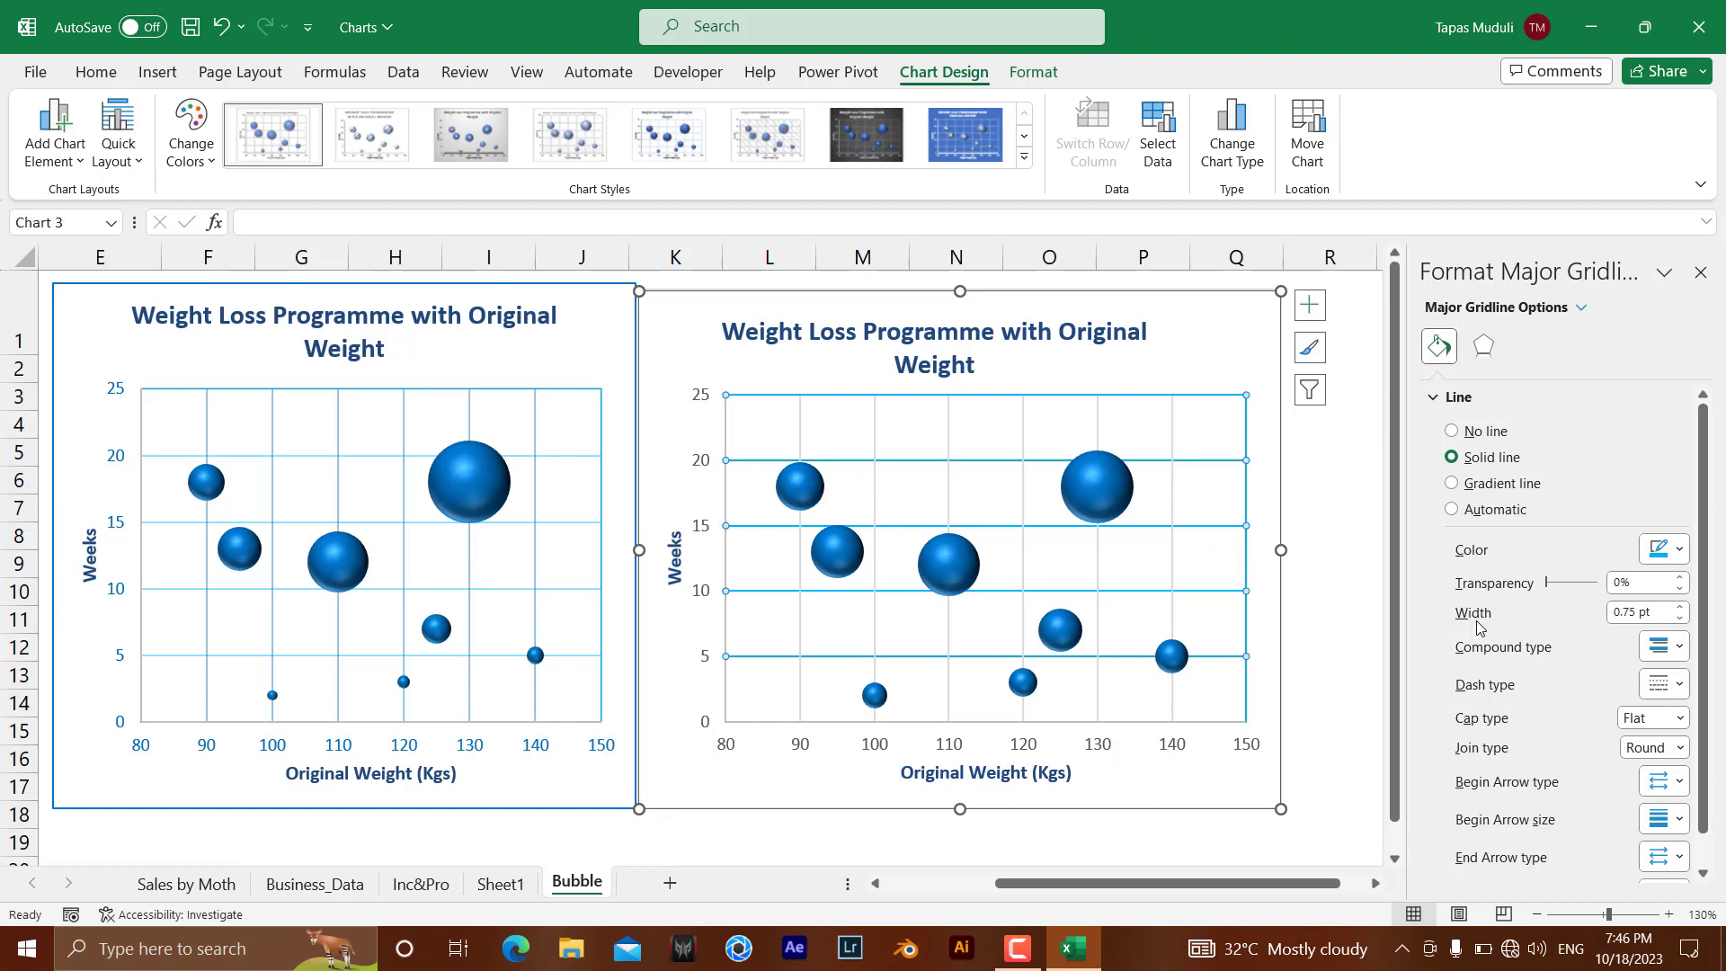
click(1680, 609)
click(1680, 617)
click(1680, 616)
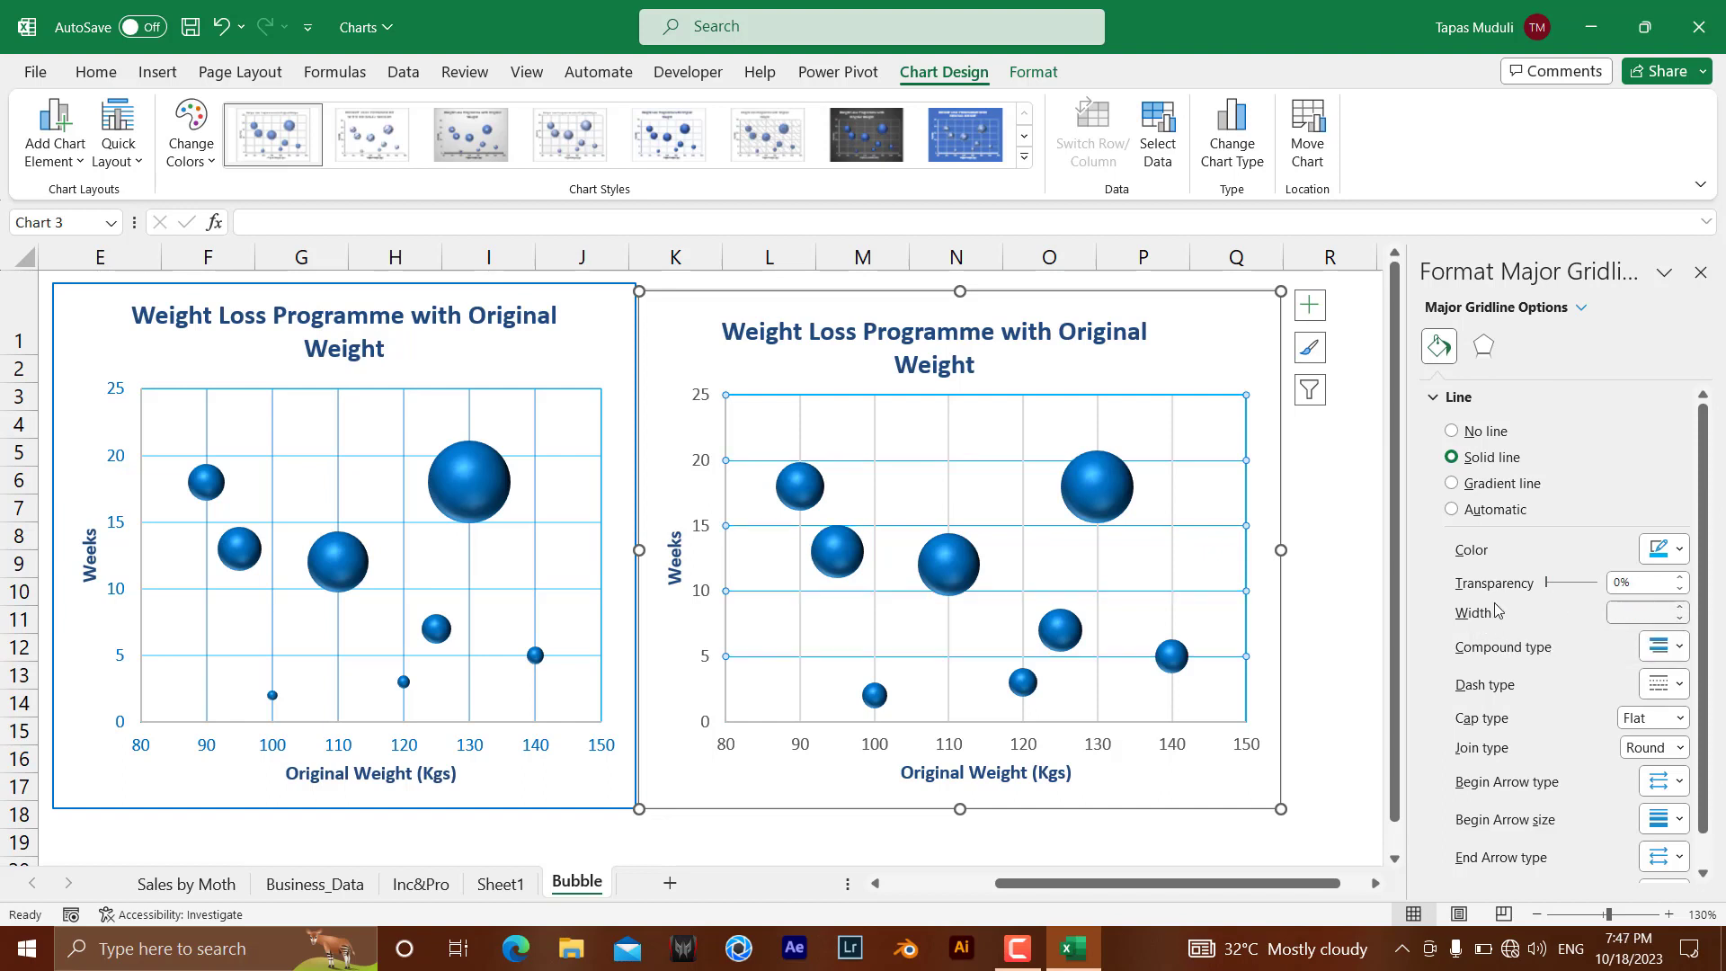
Colour the new chart's vertical major gridlines standard Light Blue and set their width to 0.5 pt
click(803, 415)
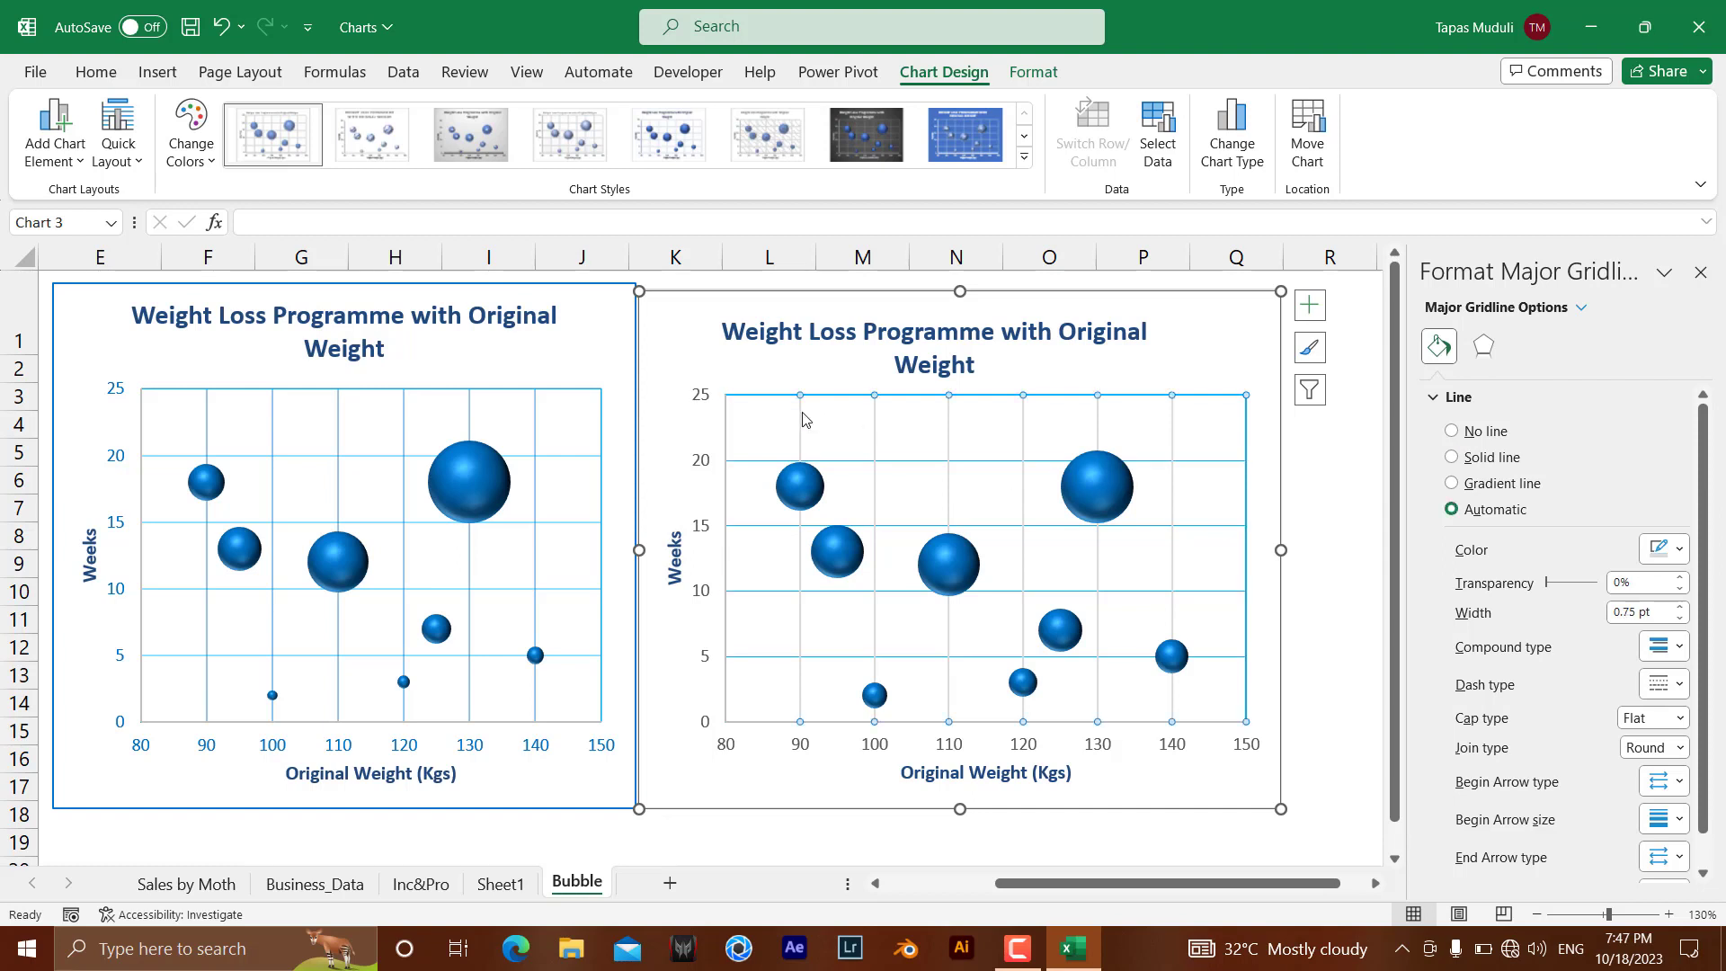
click(1679, 550)
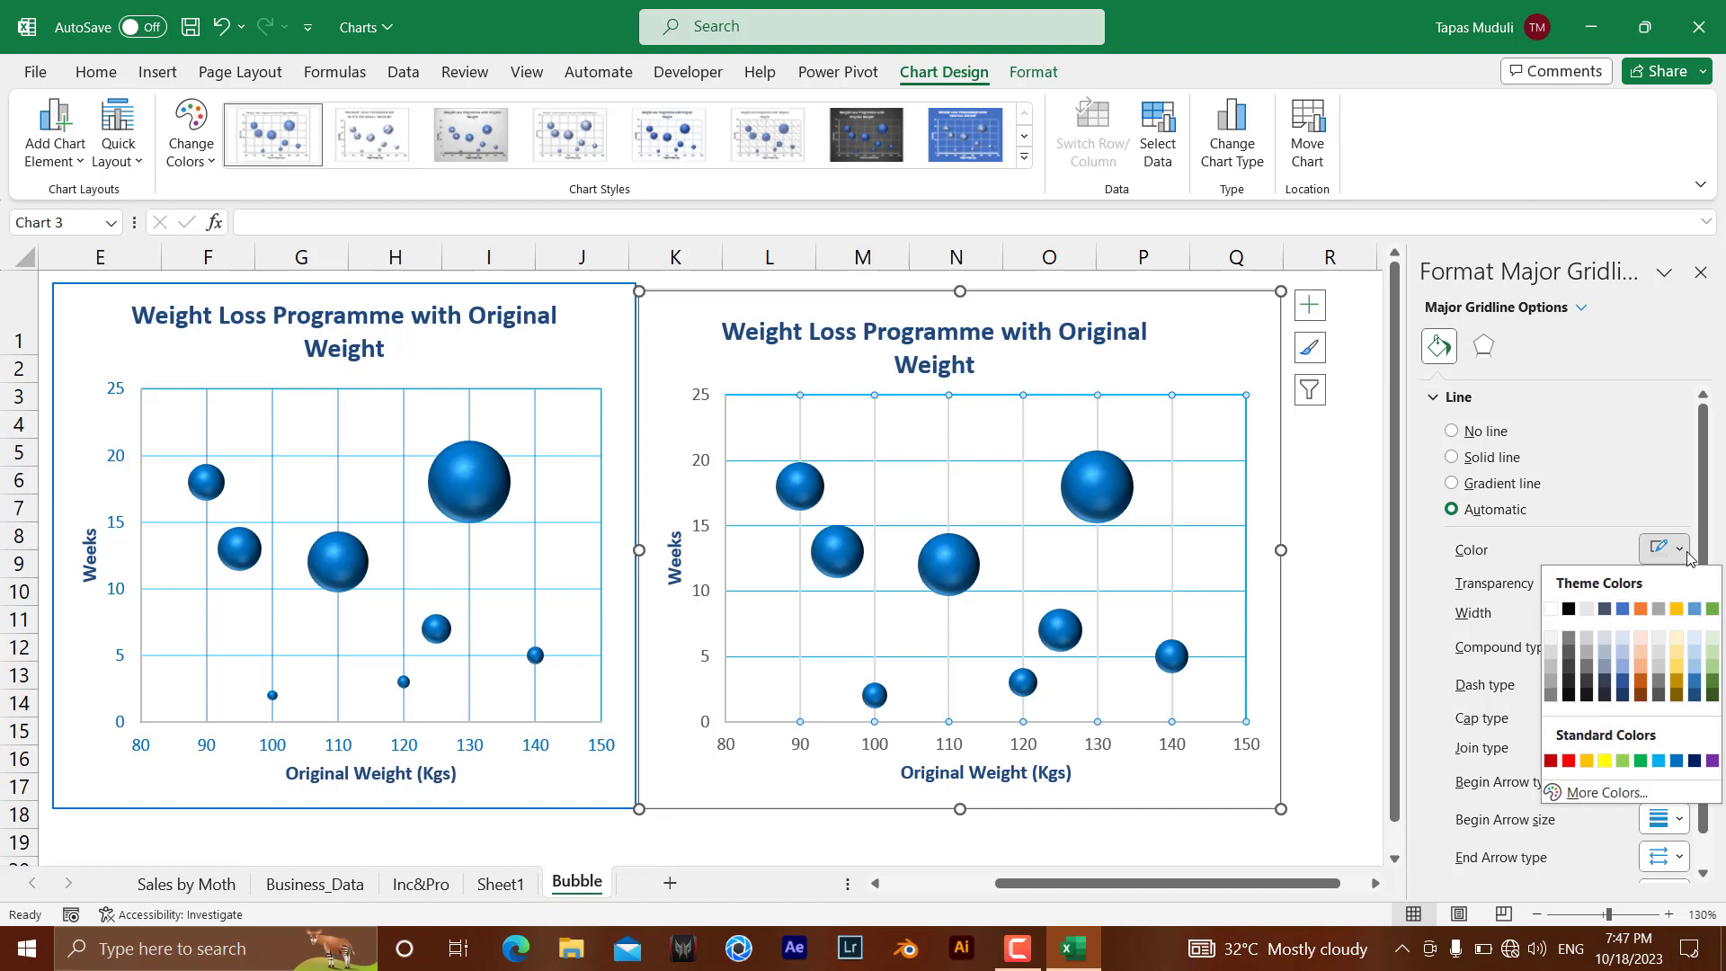
click(1659, 761)
click(1680, 618)
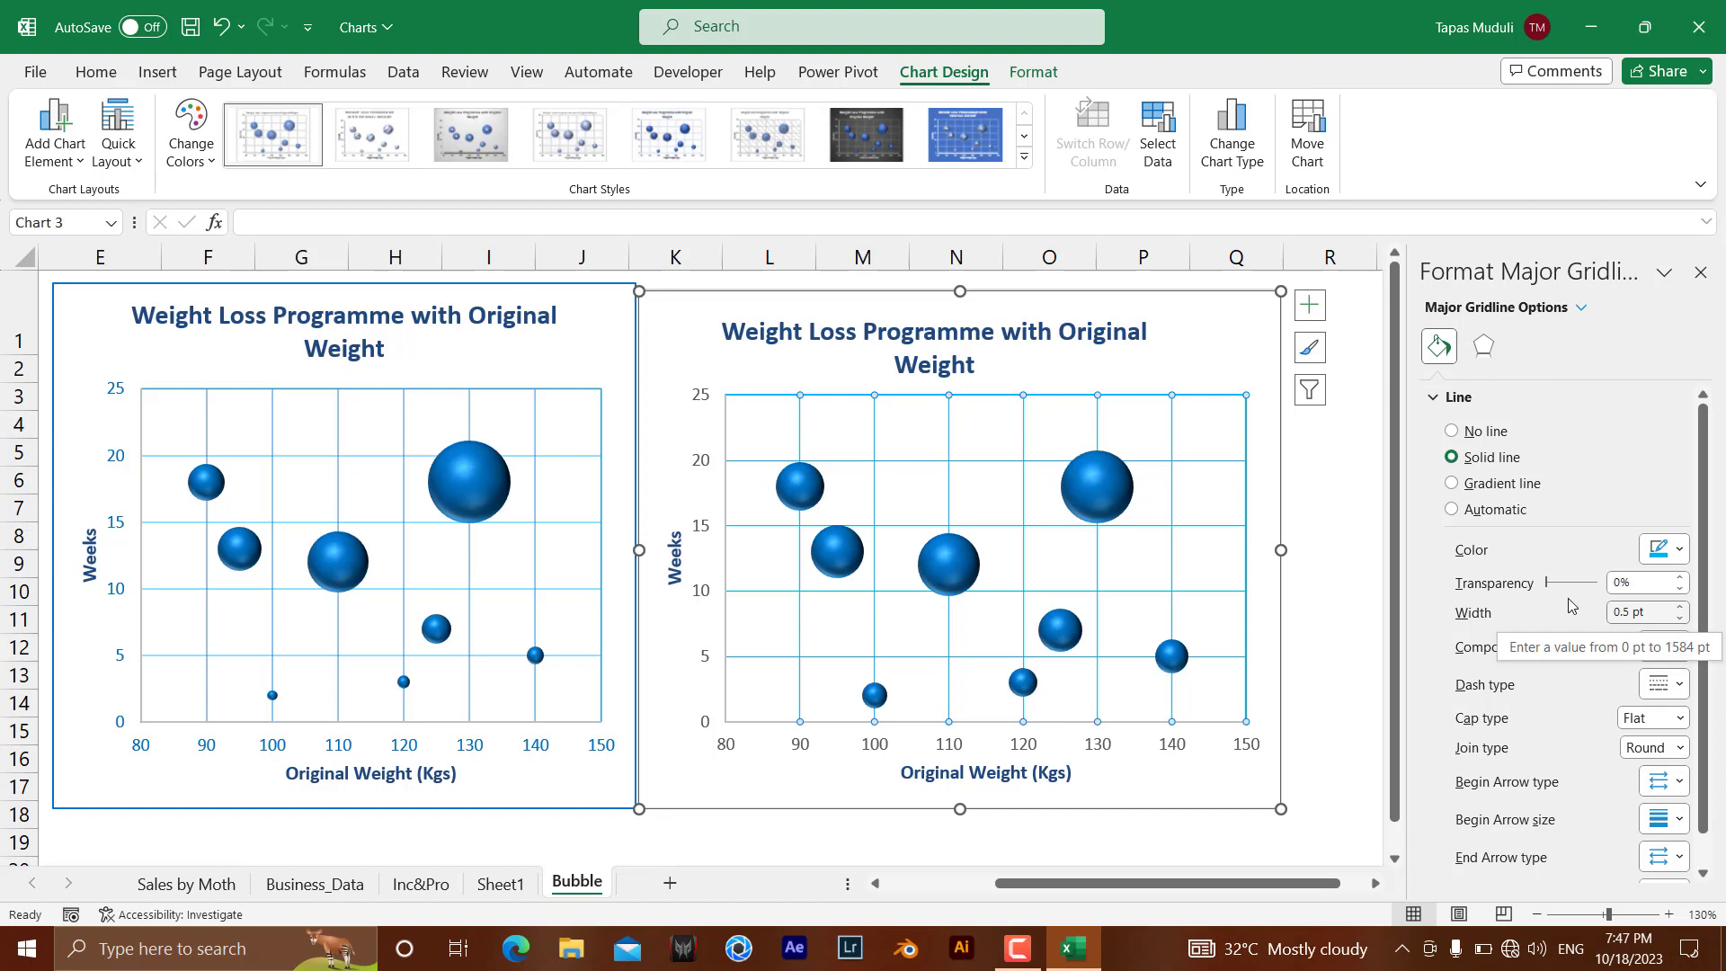
click(1335, 756)
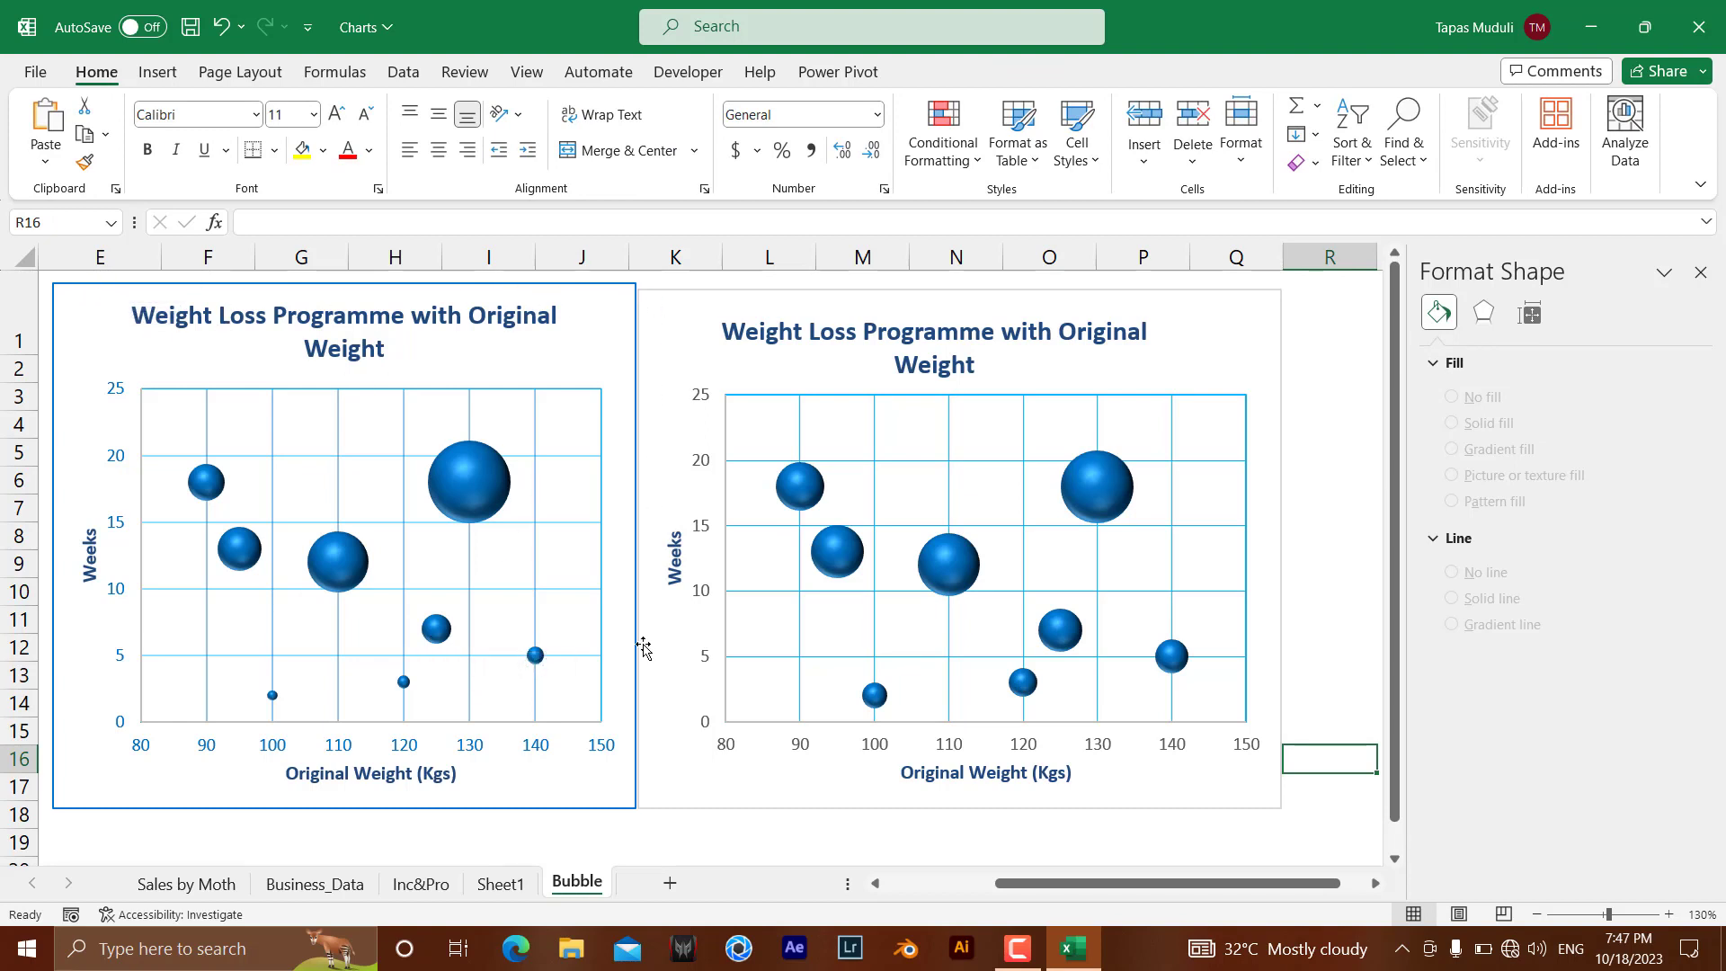
Open the outline colour choices for the new chart's outer border
click(665, 312)
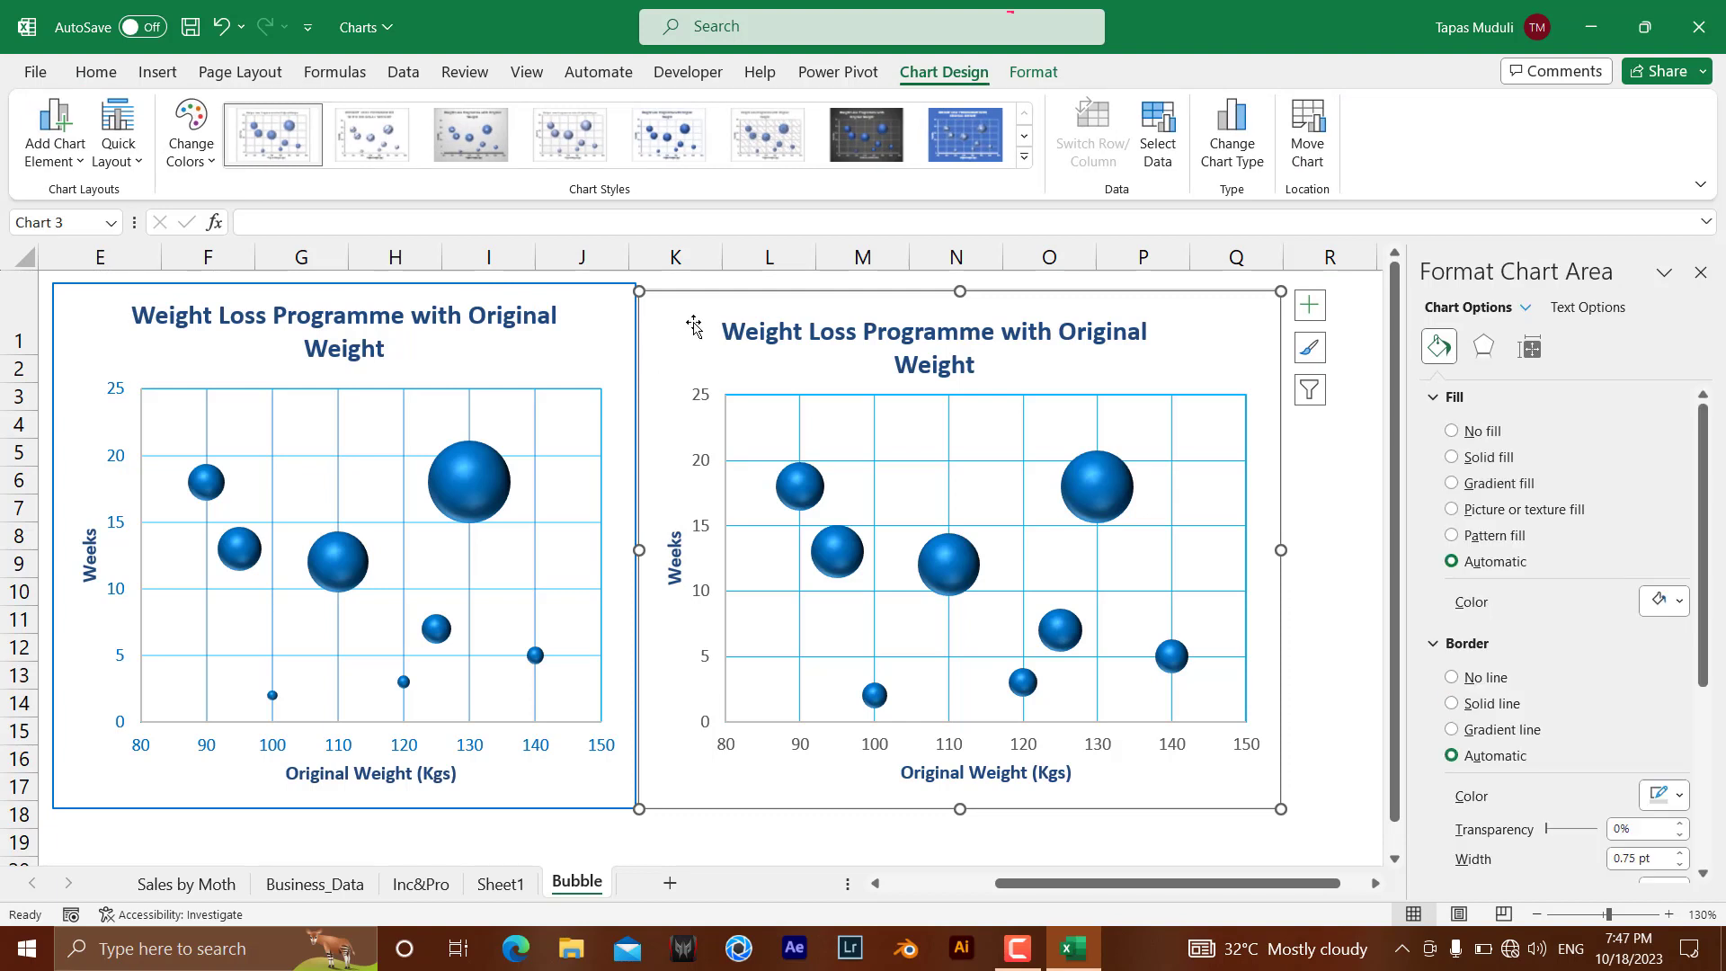
click(1032, 75)
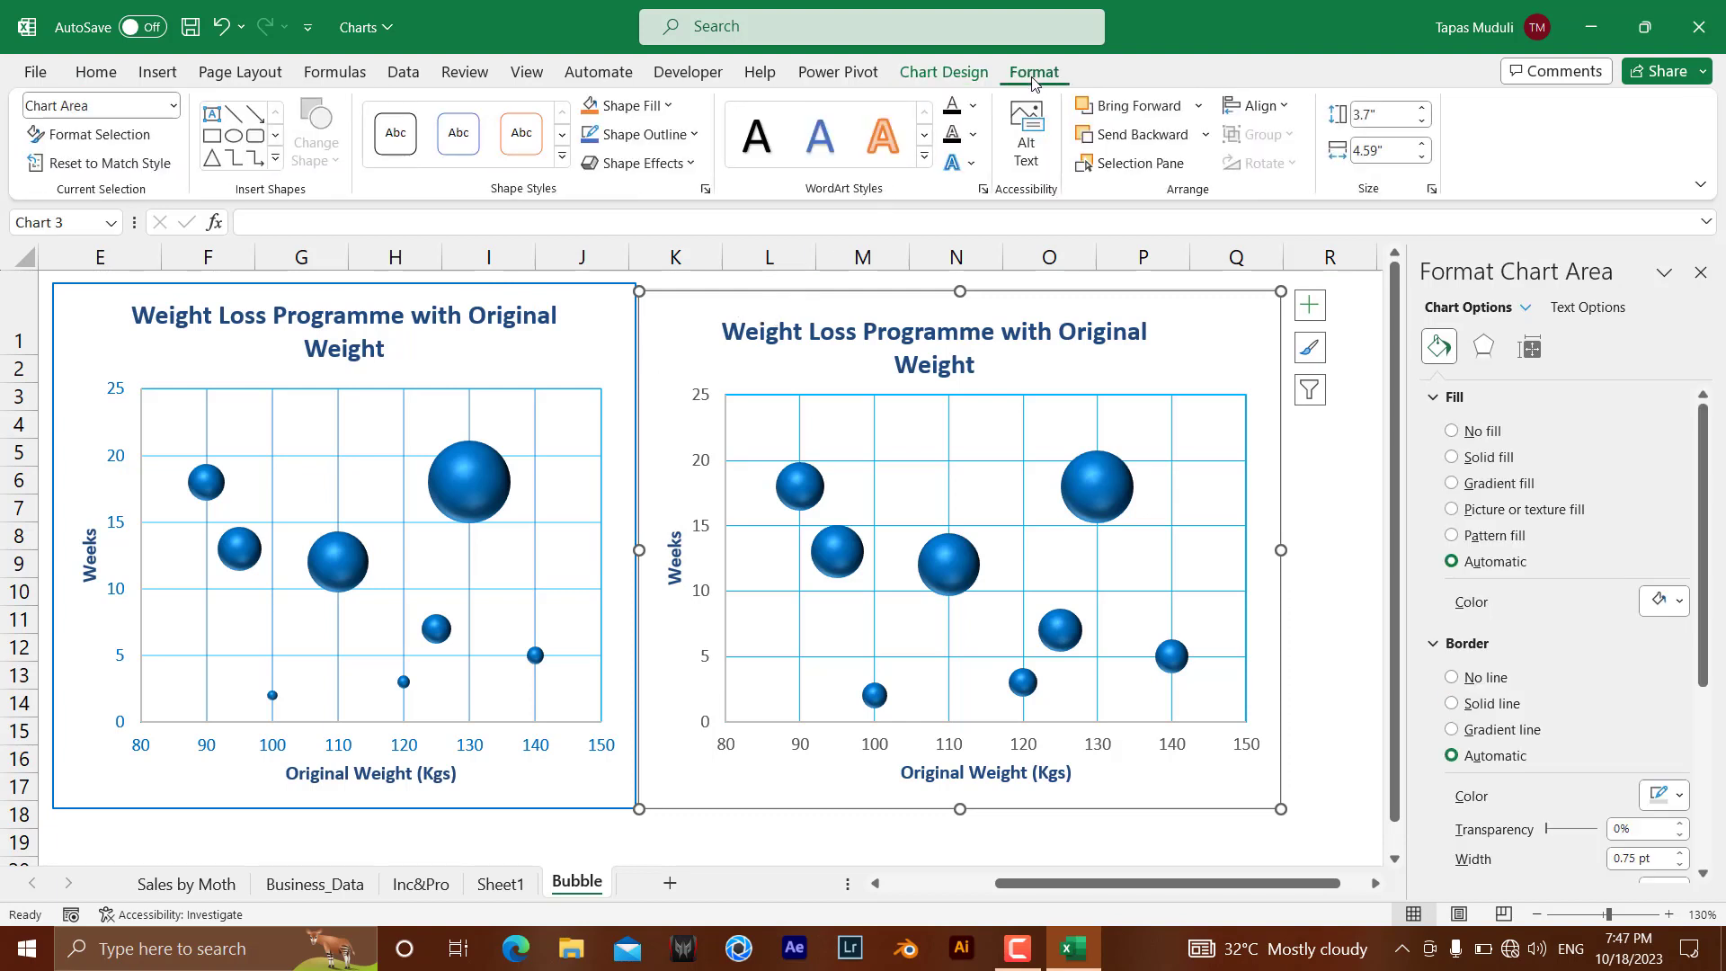
click(695, 134)
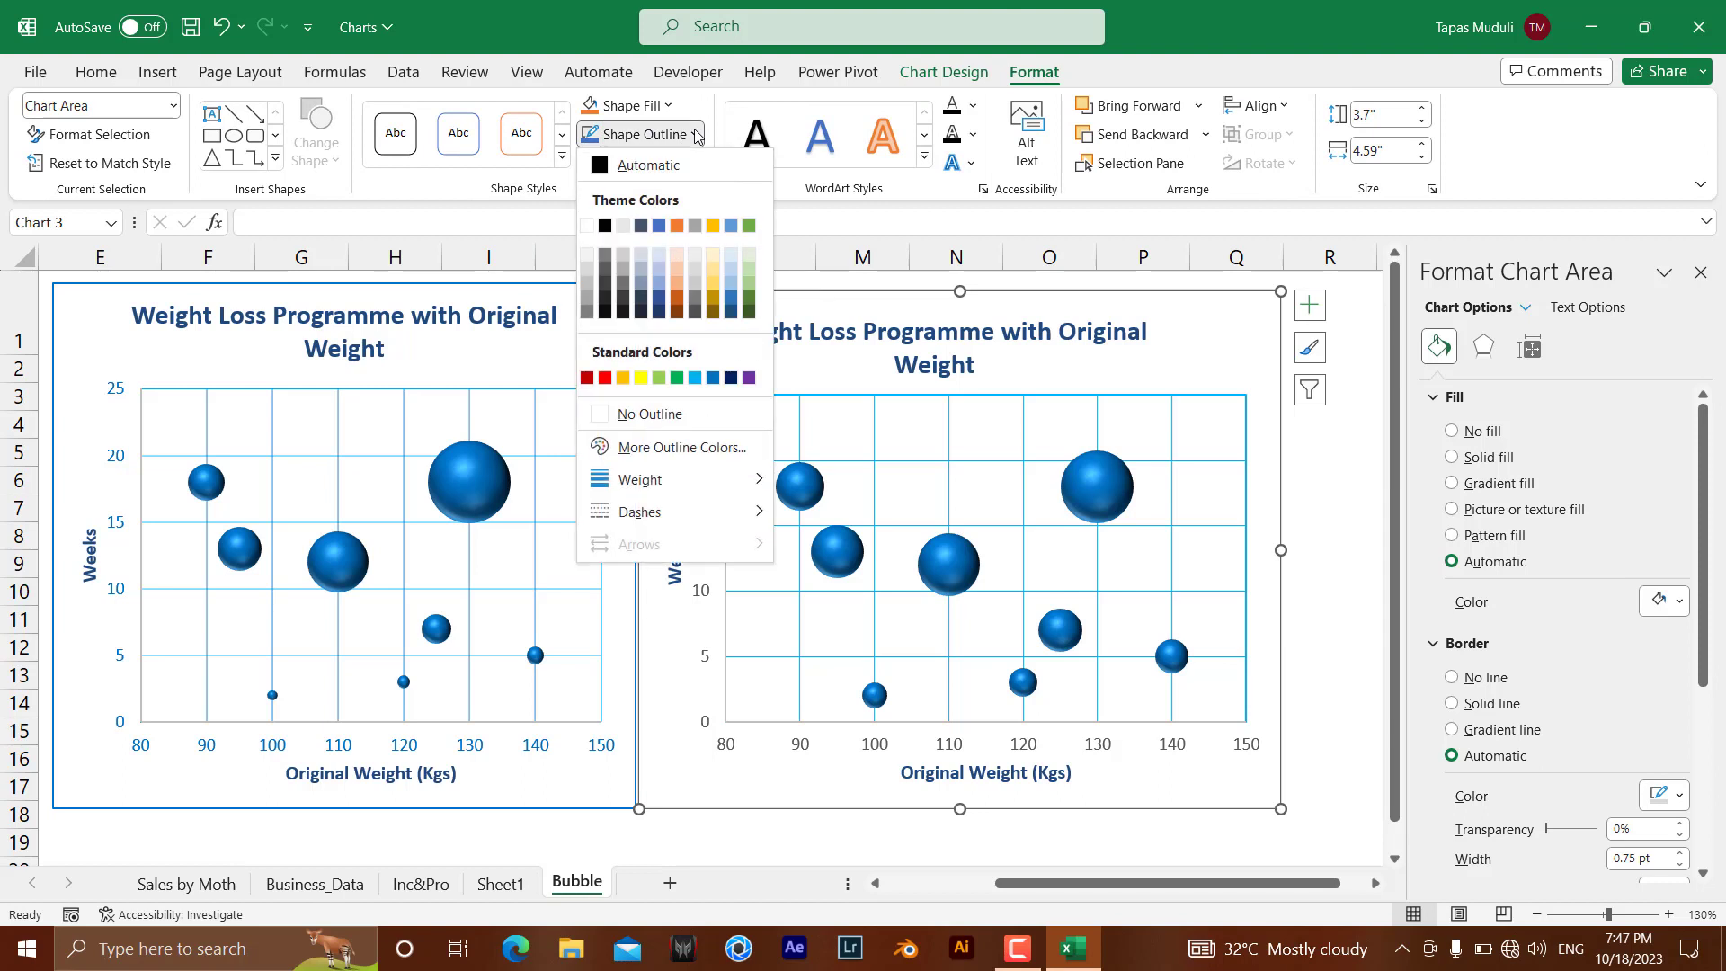